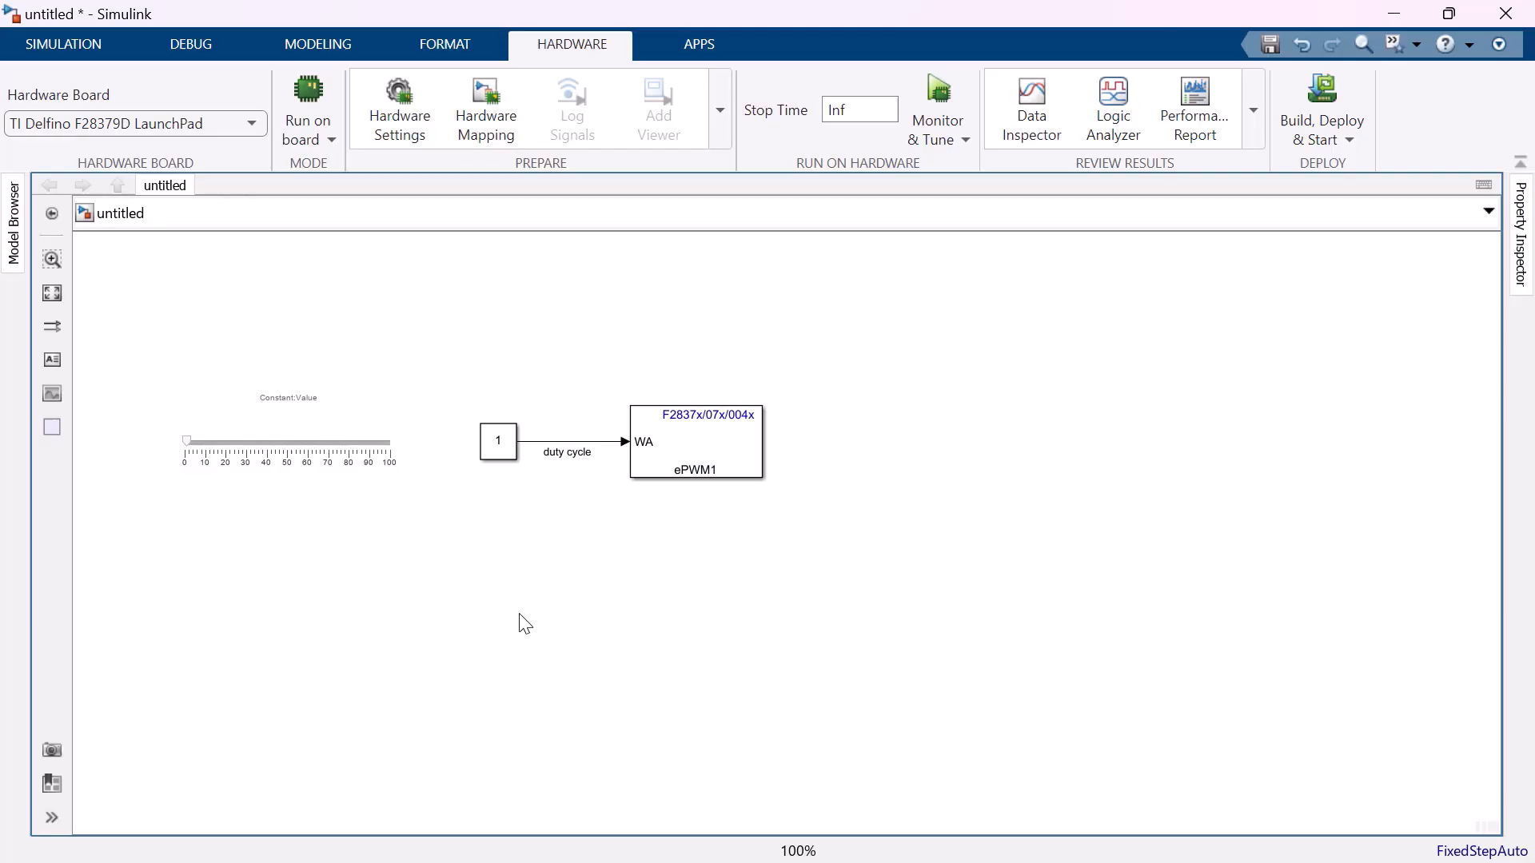
Add an F2837xD Digital Input block below the PWM blocks and set its sample time to 0.001.
double_click(519, 613)
type("digit")
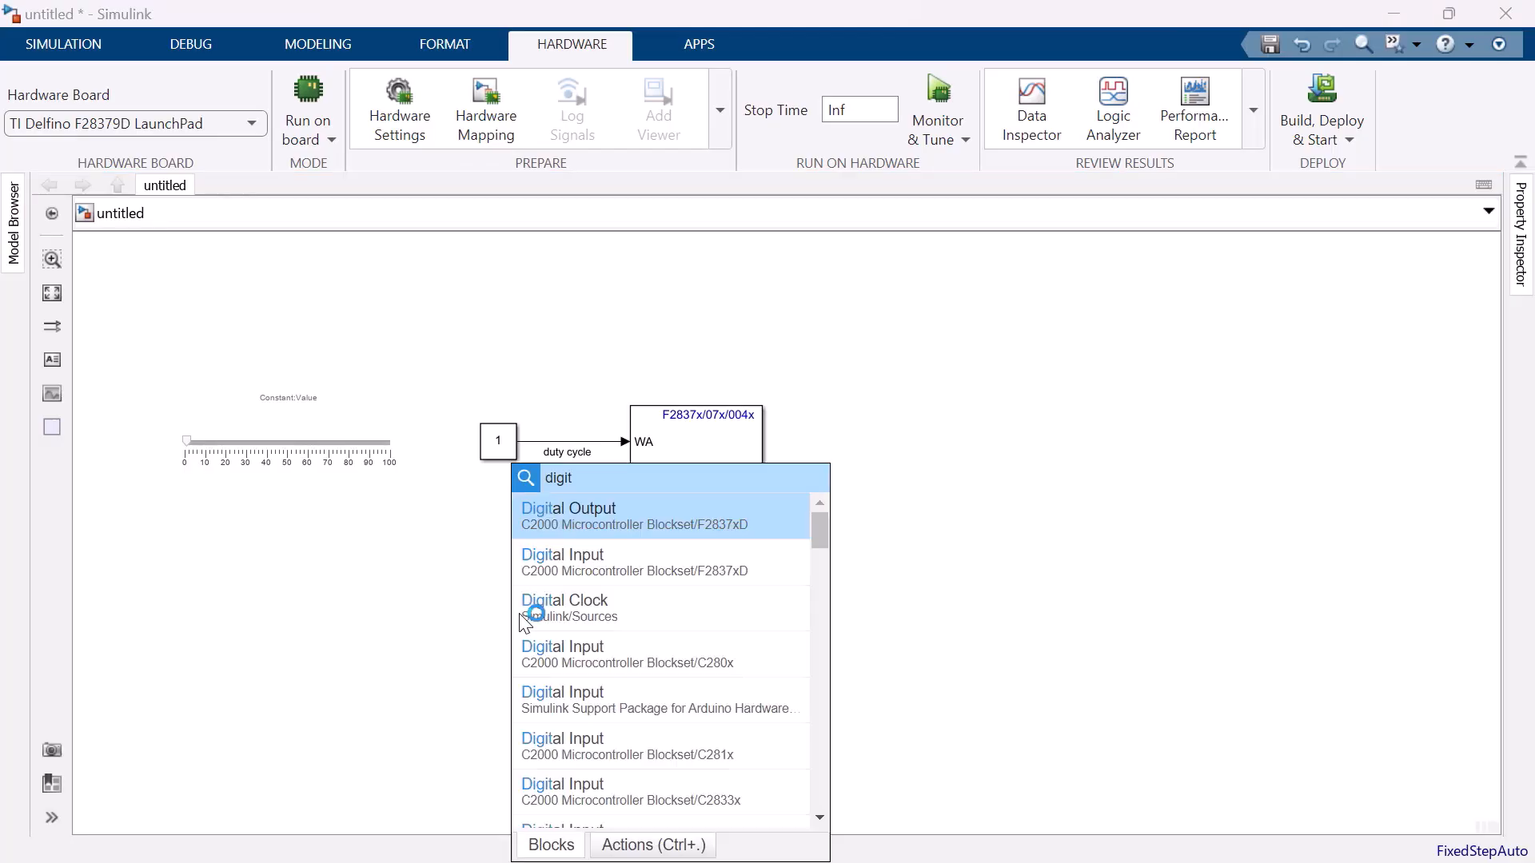
left_click(610, 624)
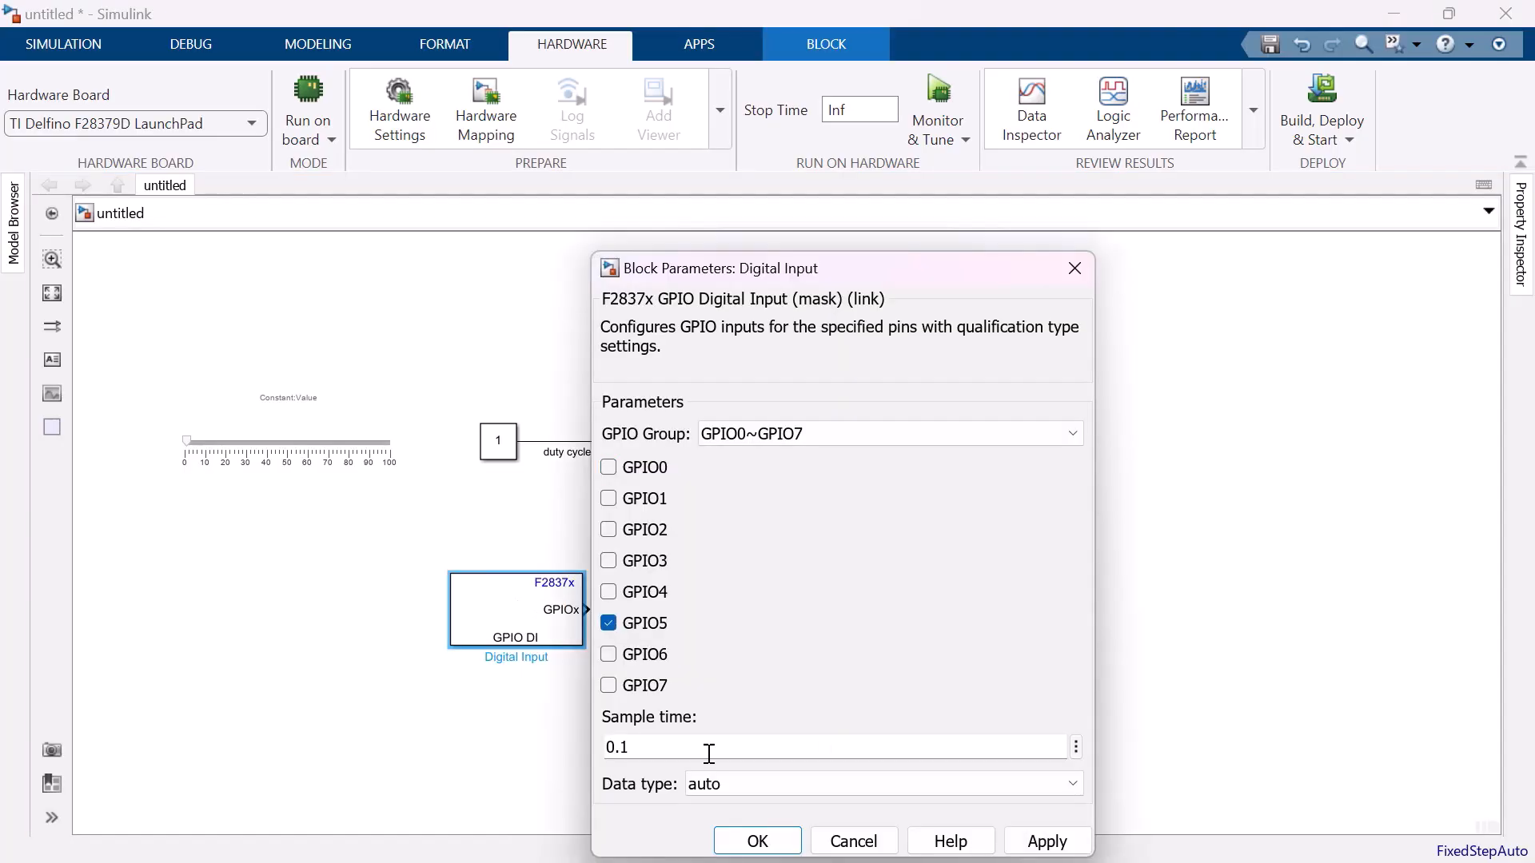
double_click(709, 753)
type("0.001")
left_click(757, 839)
Add an F2837xD Digital Output block fed by the digital input, and configure its pin in group GPIO24~GPIO31.
double_click(727, 609)
type("digital")
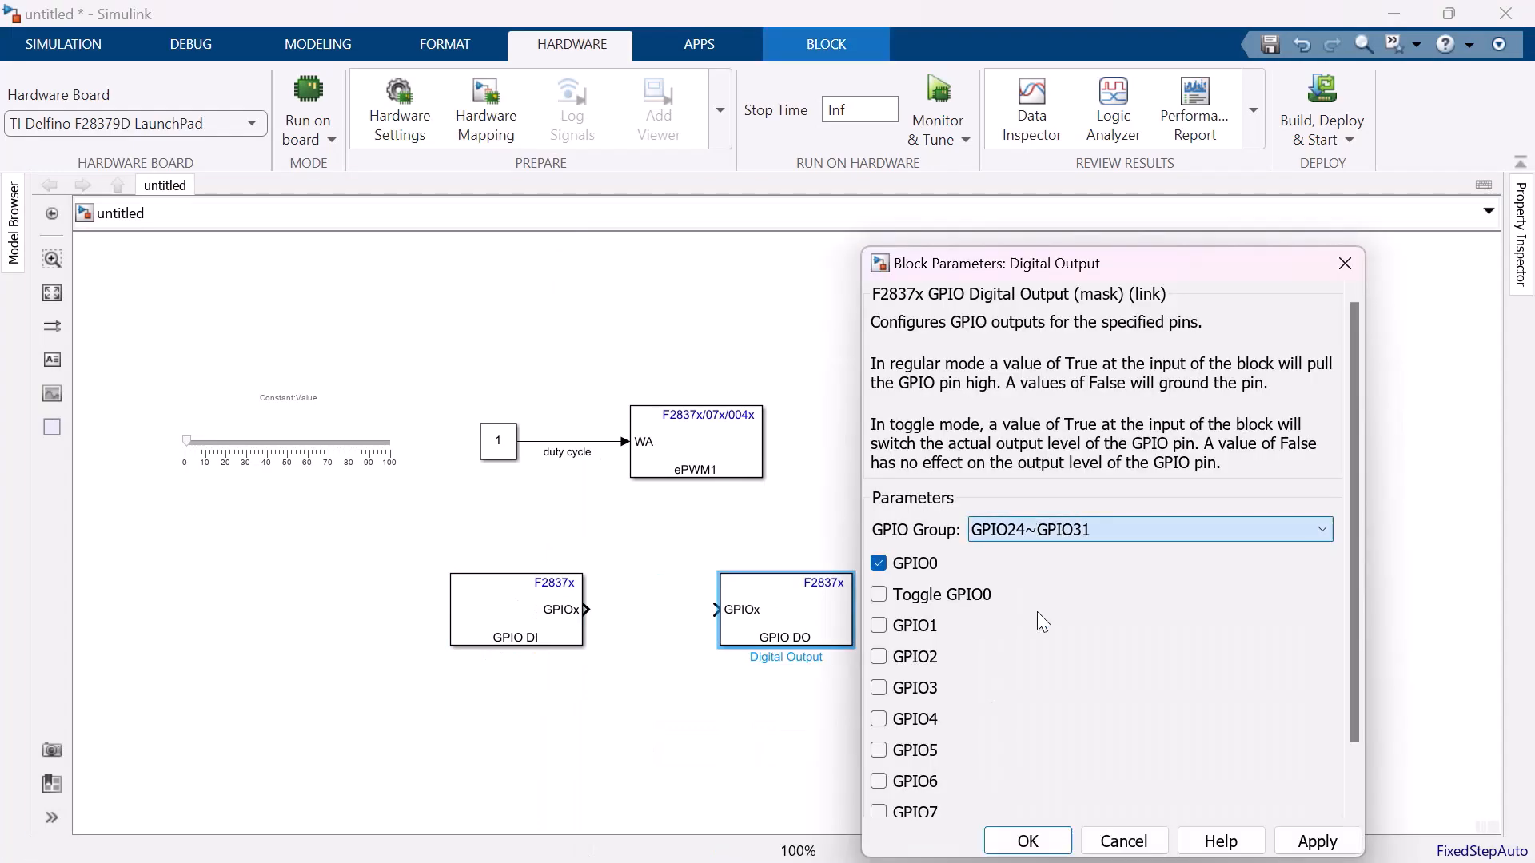
left_click(884, 716)
left_click(1039, 839)
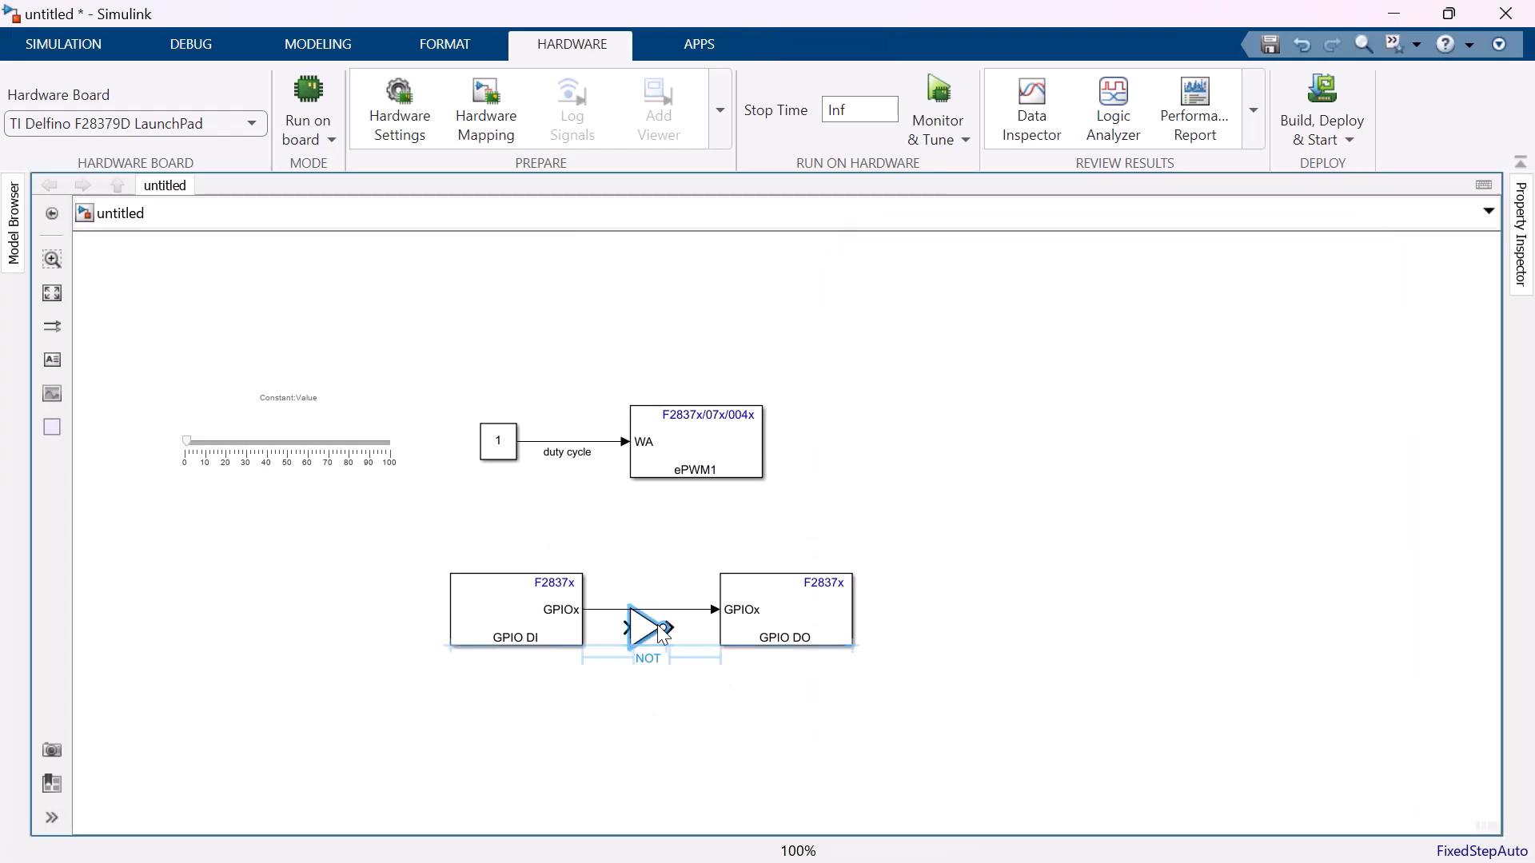
Add a second Digital Output block driven by a constant of 1 and configure its GPIO pin.
double_click(572, 760)
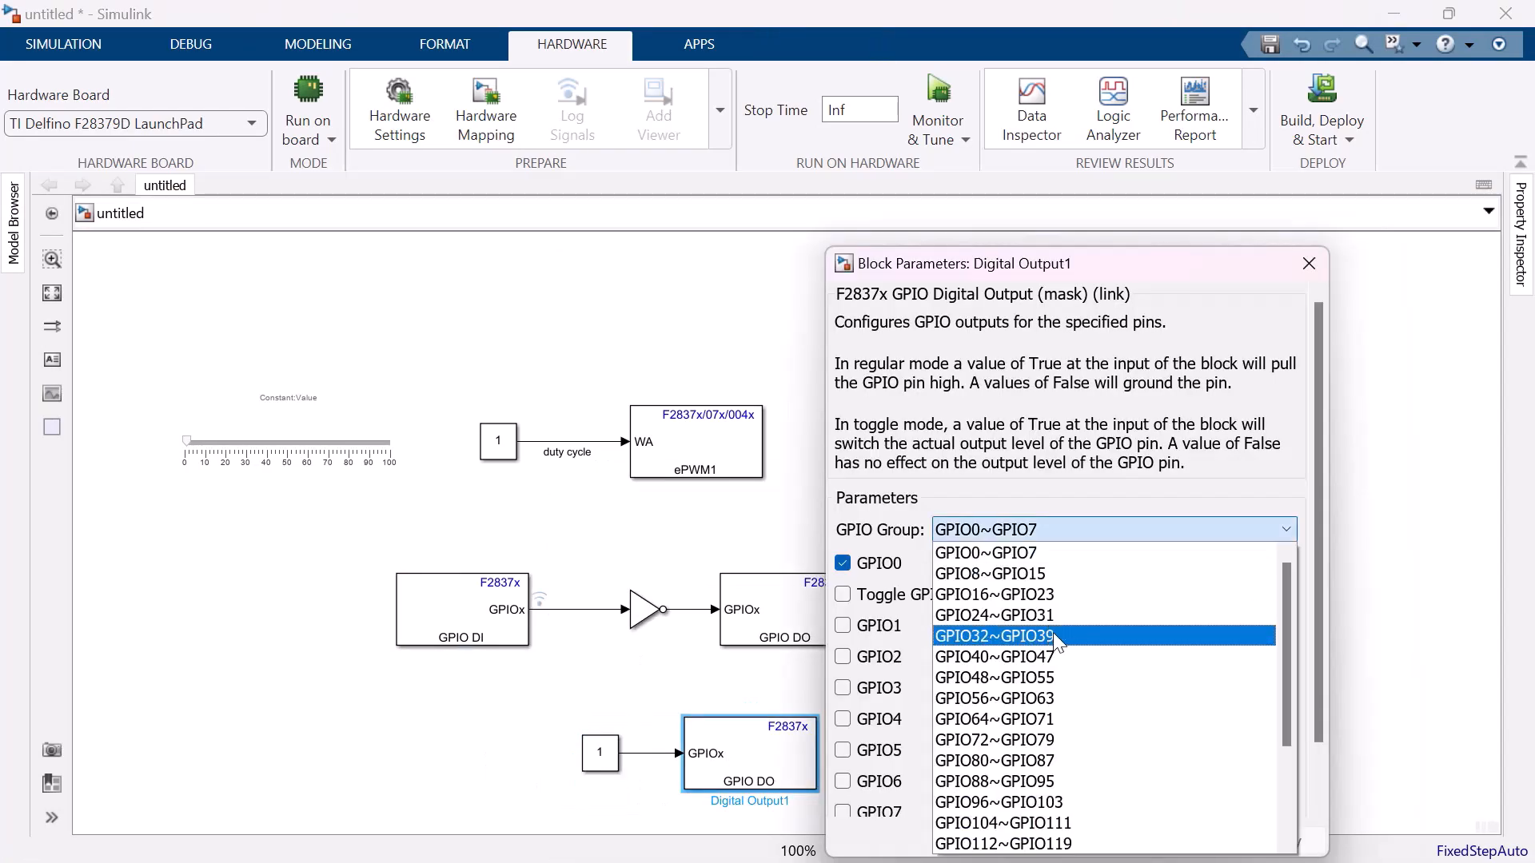
left_click(932, 634)
left_click(847, 719)
left_click(987, 839)
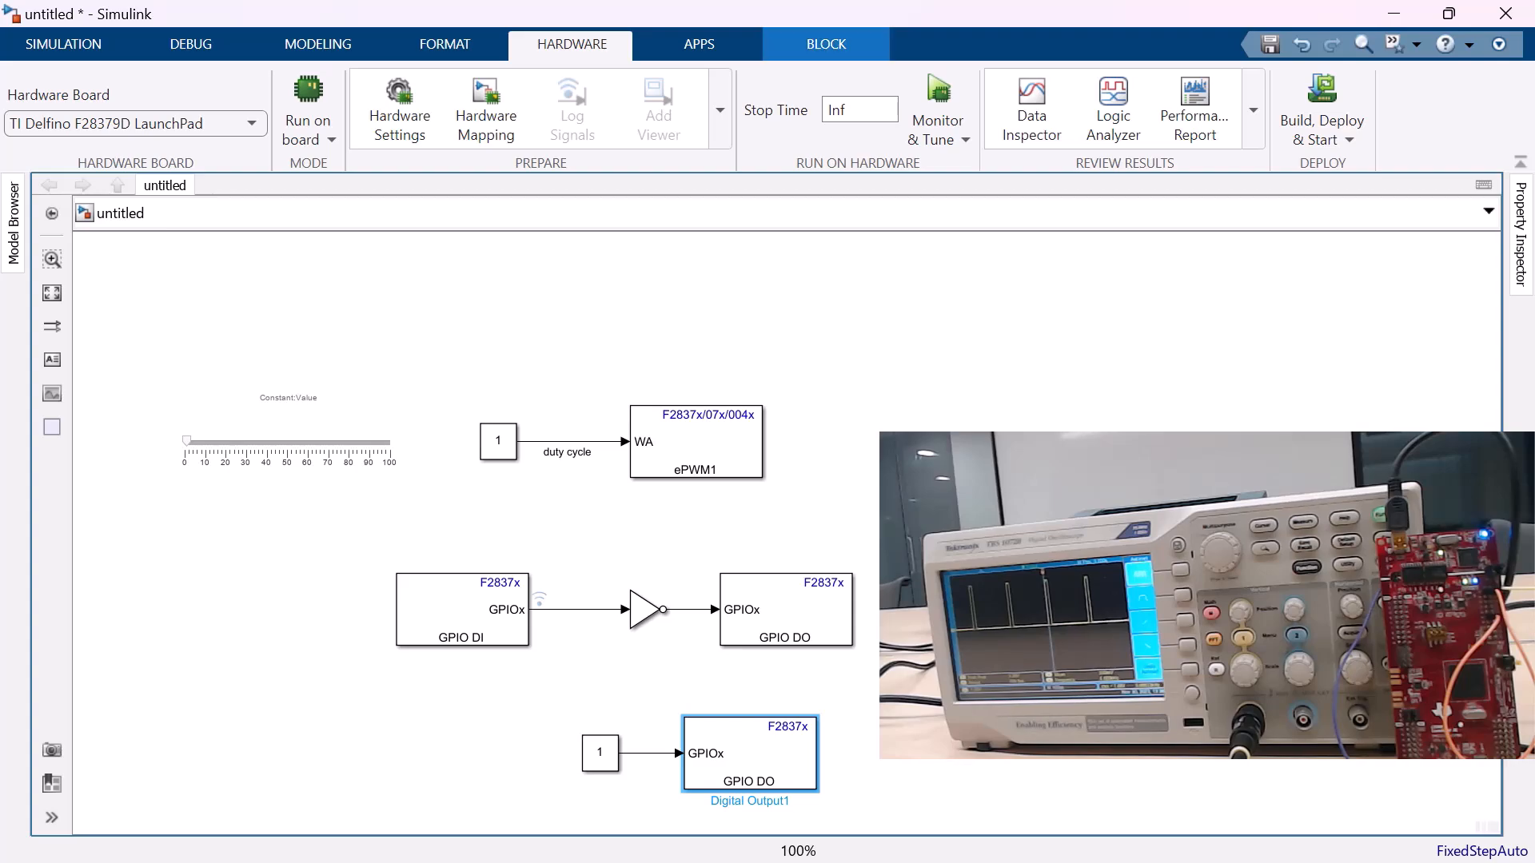
Save the model as led_brghtness.
key("ctrl+s")
type("led_brghtness")
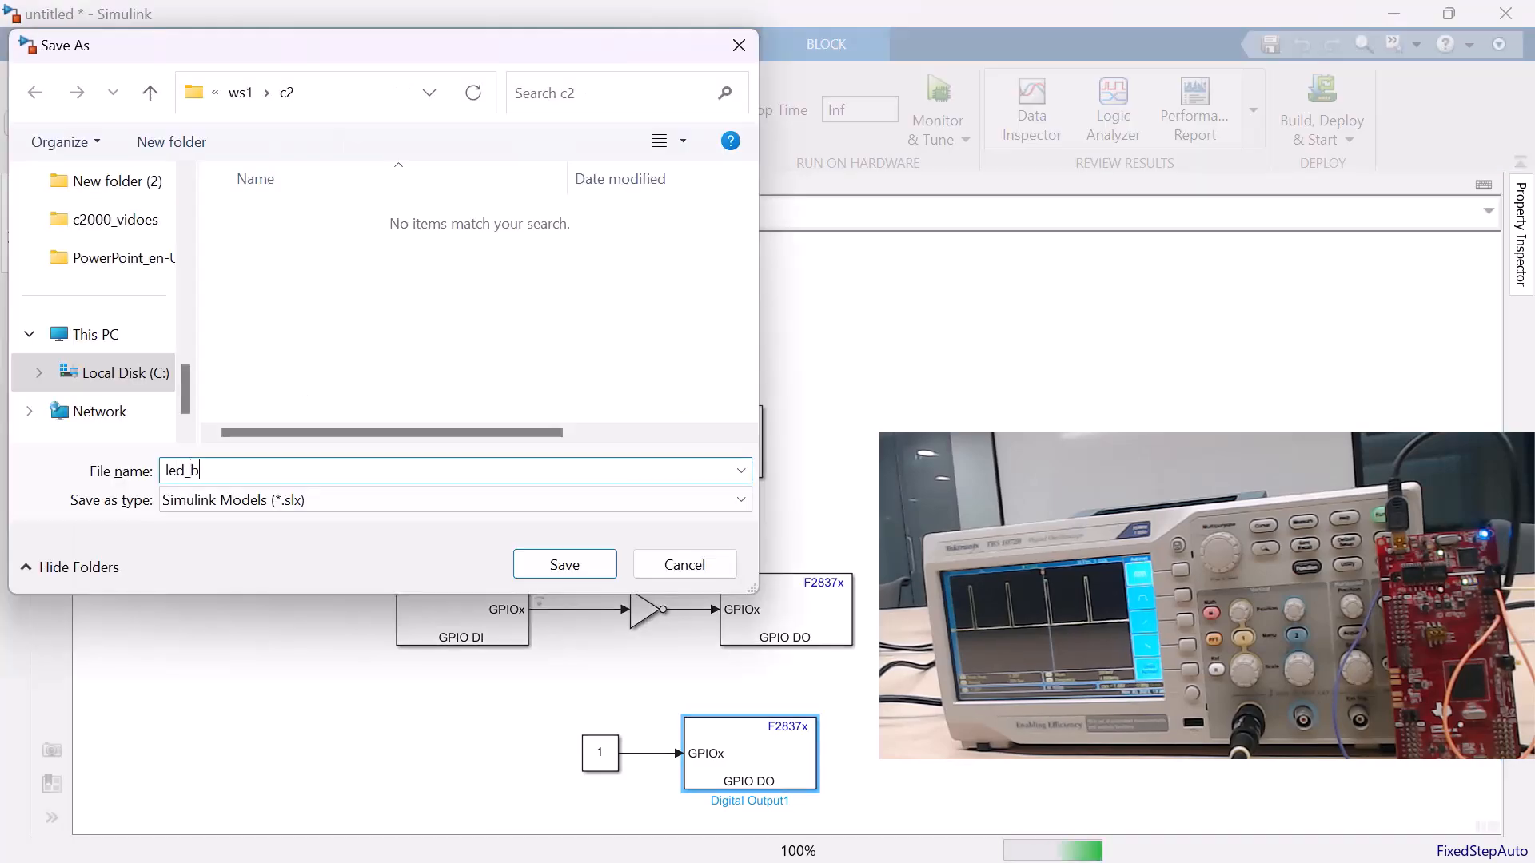
key("Return")
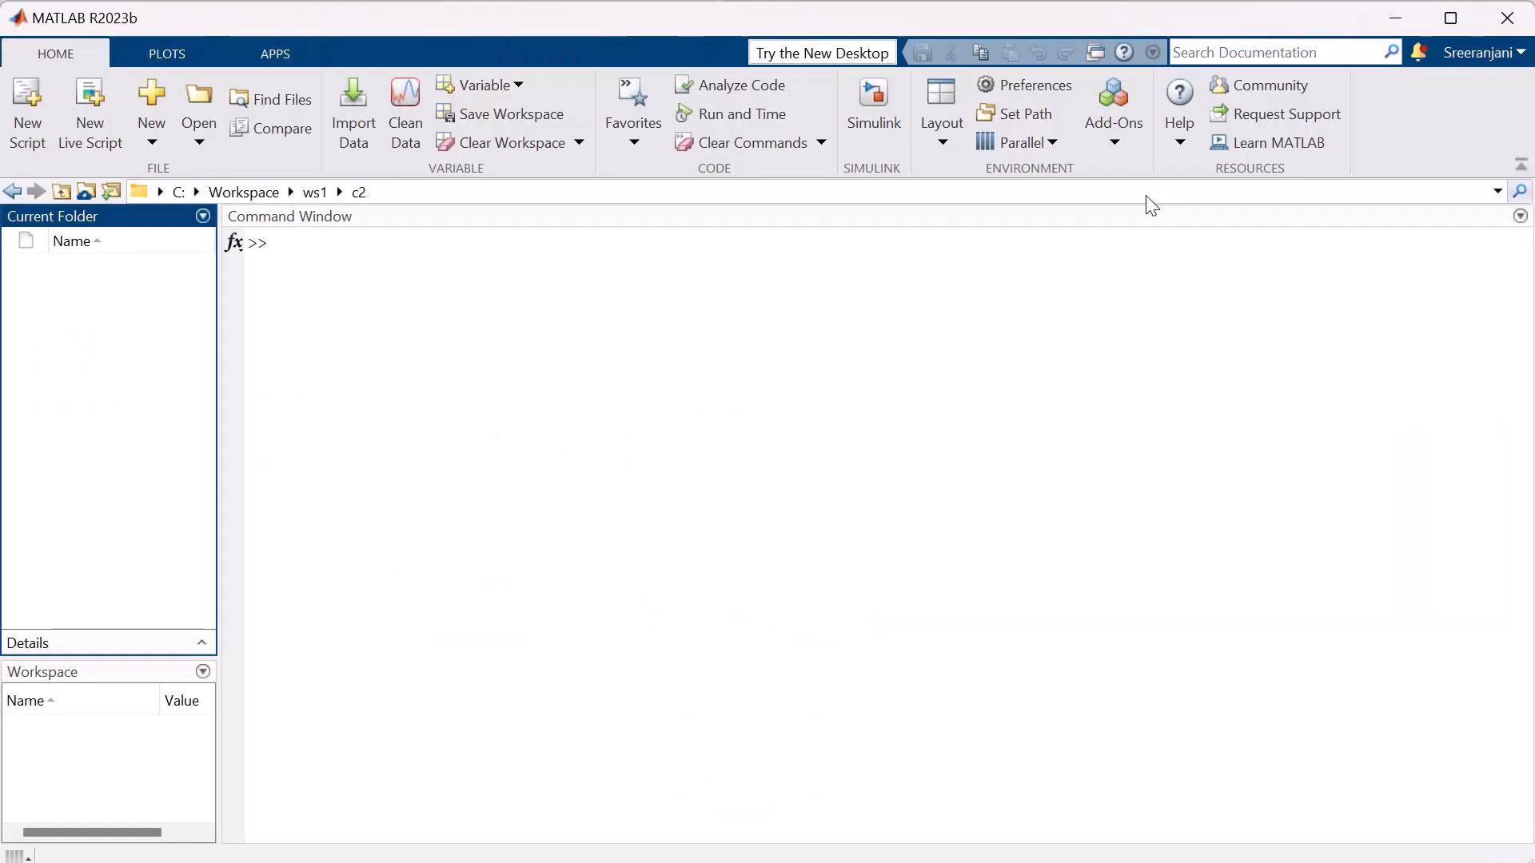
Launch Simulink from MATLAB and create a new blank model.
left_click(862, 102)
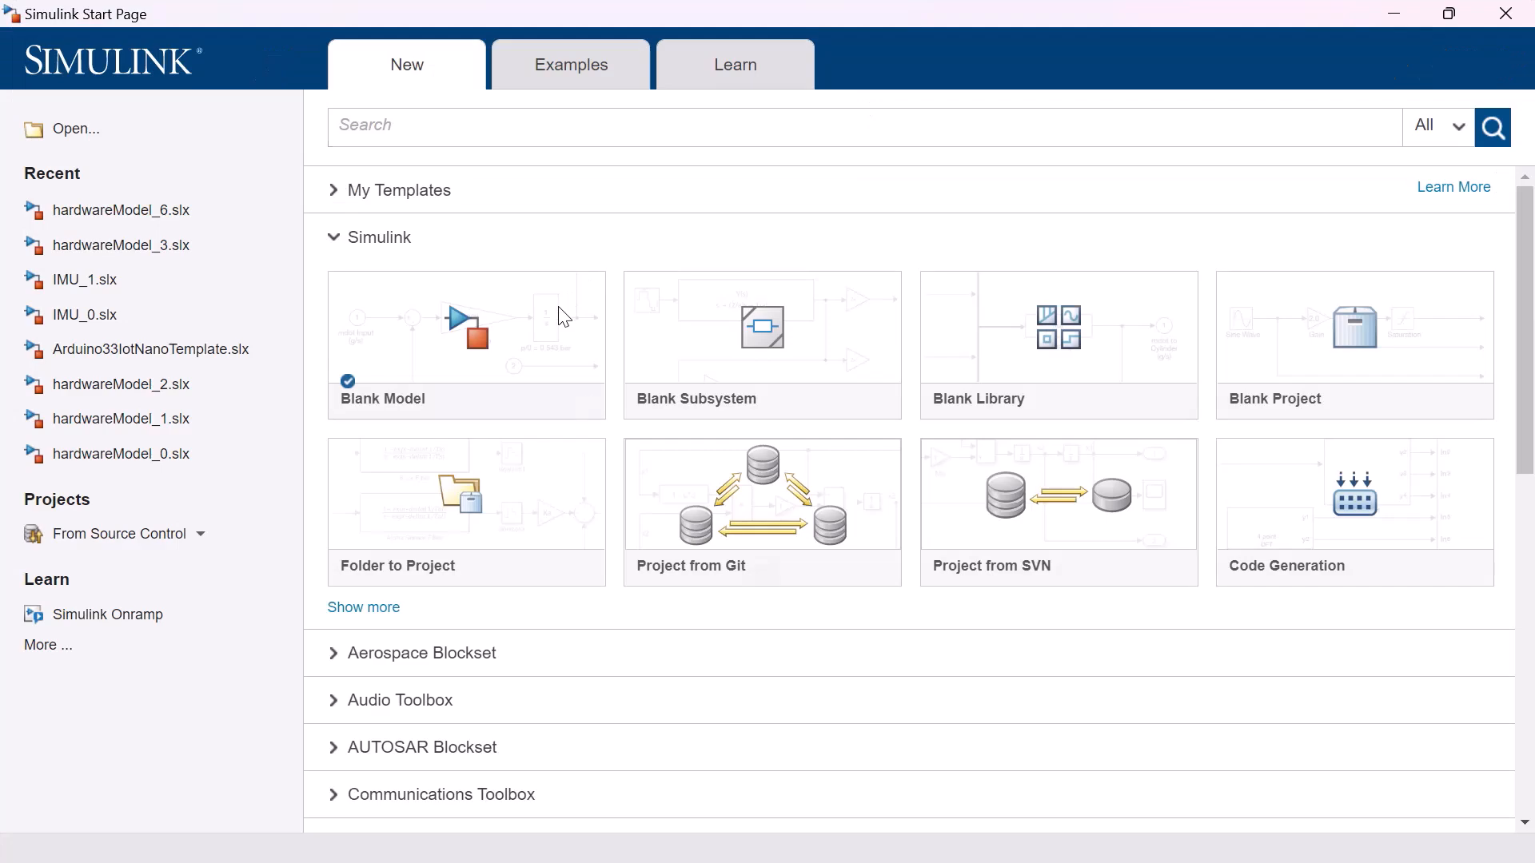
mouse_move(560, 312)
left_click(575, 341)
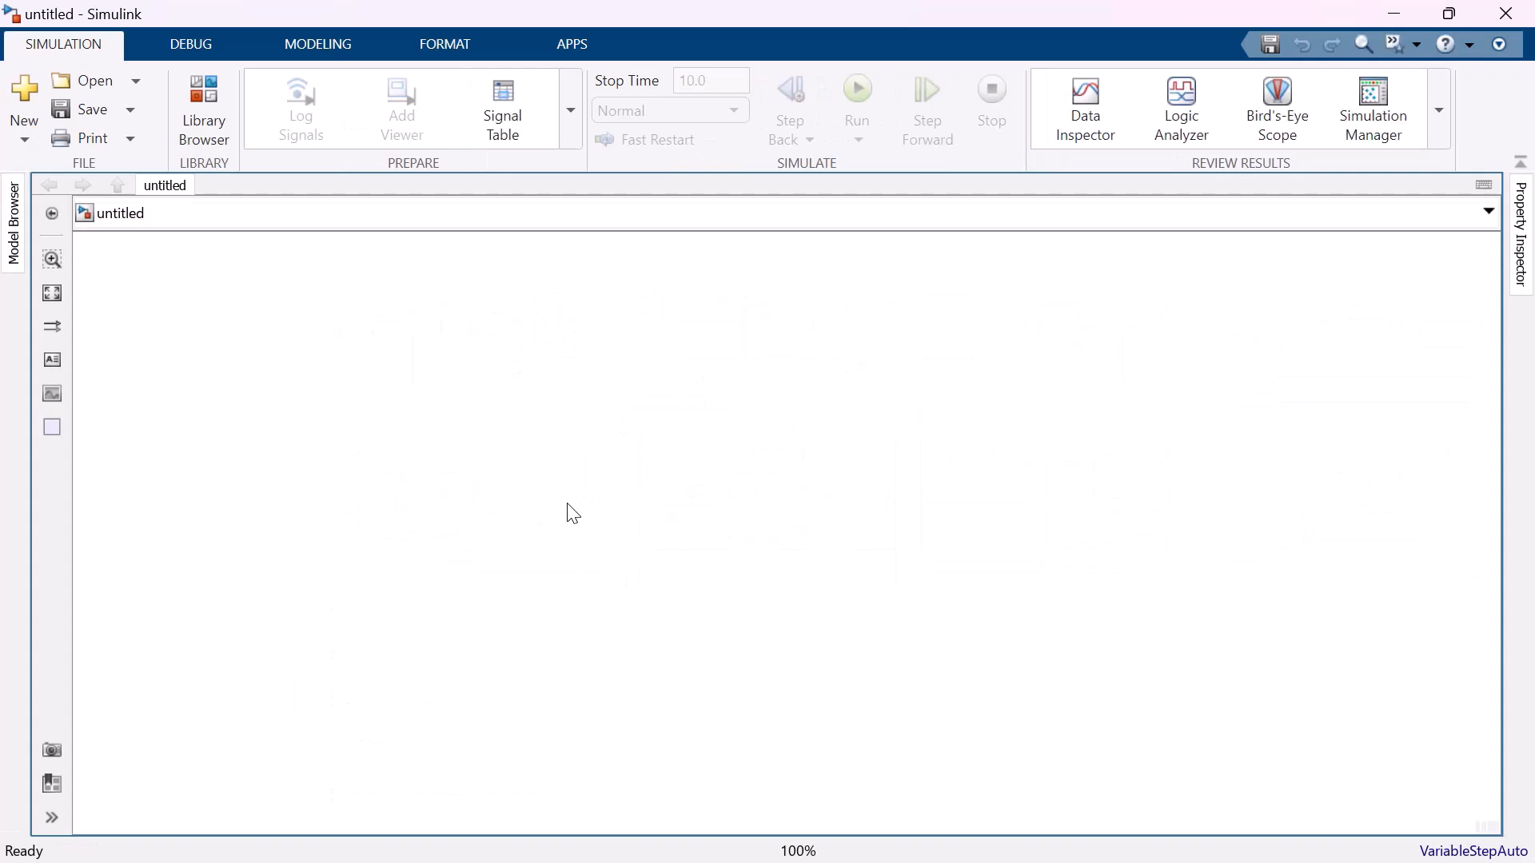
Set the model's hardware board to TI Delfino F28379D LaunchPad in the Hardware Implementation configuration.
key("ctrl+e")
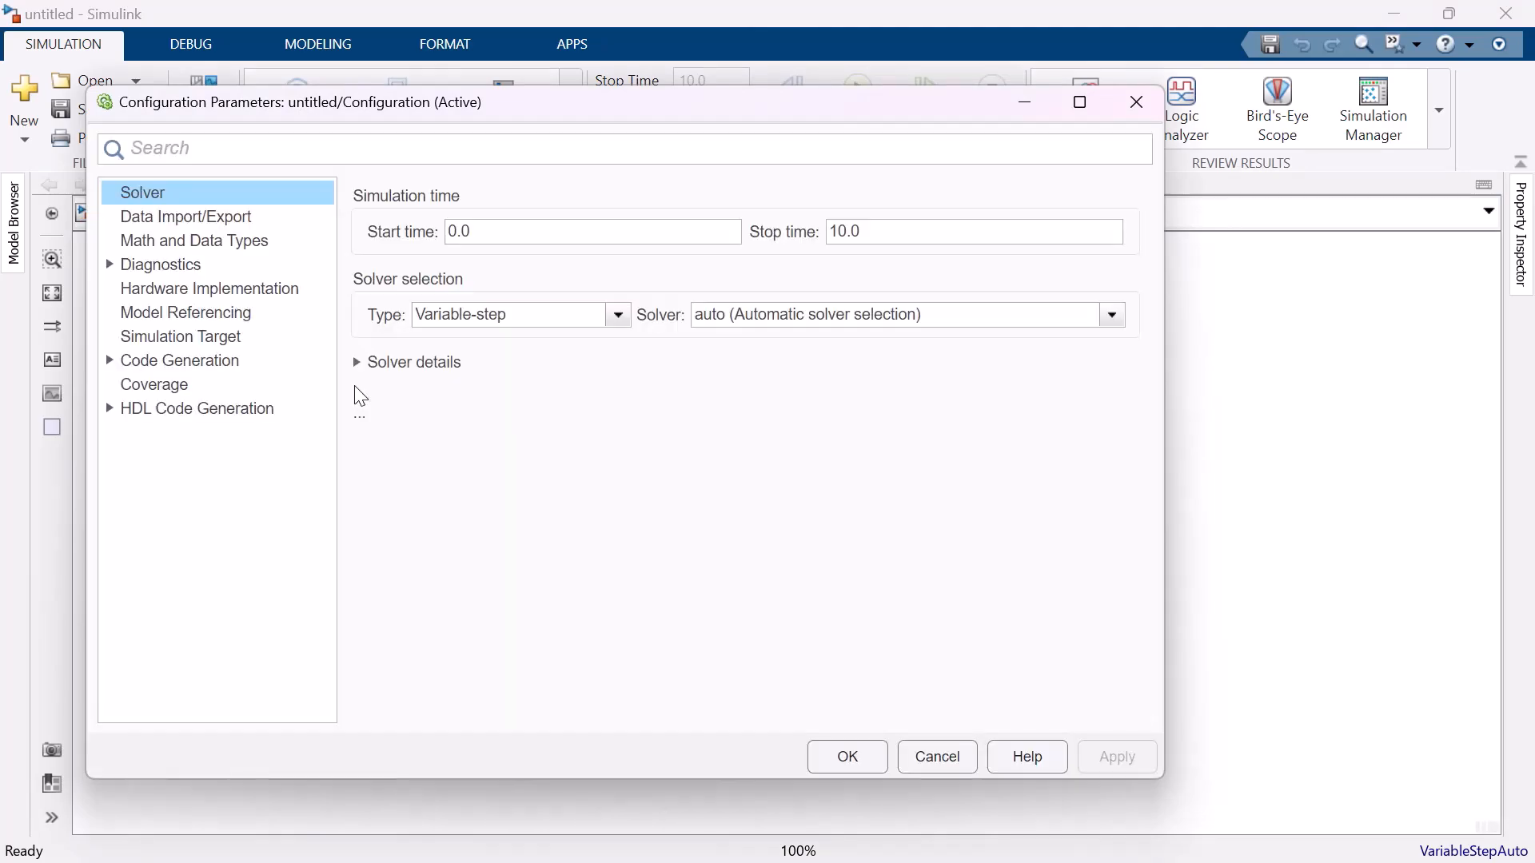
left_click(261, 290)
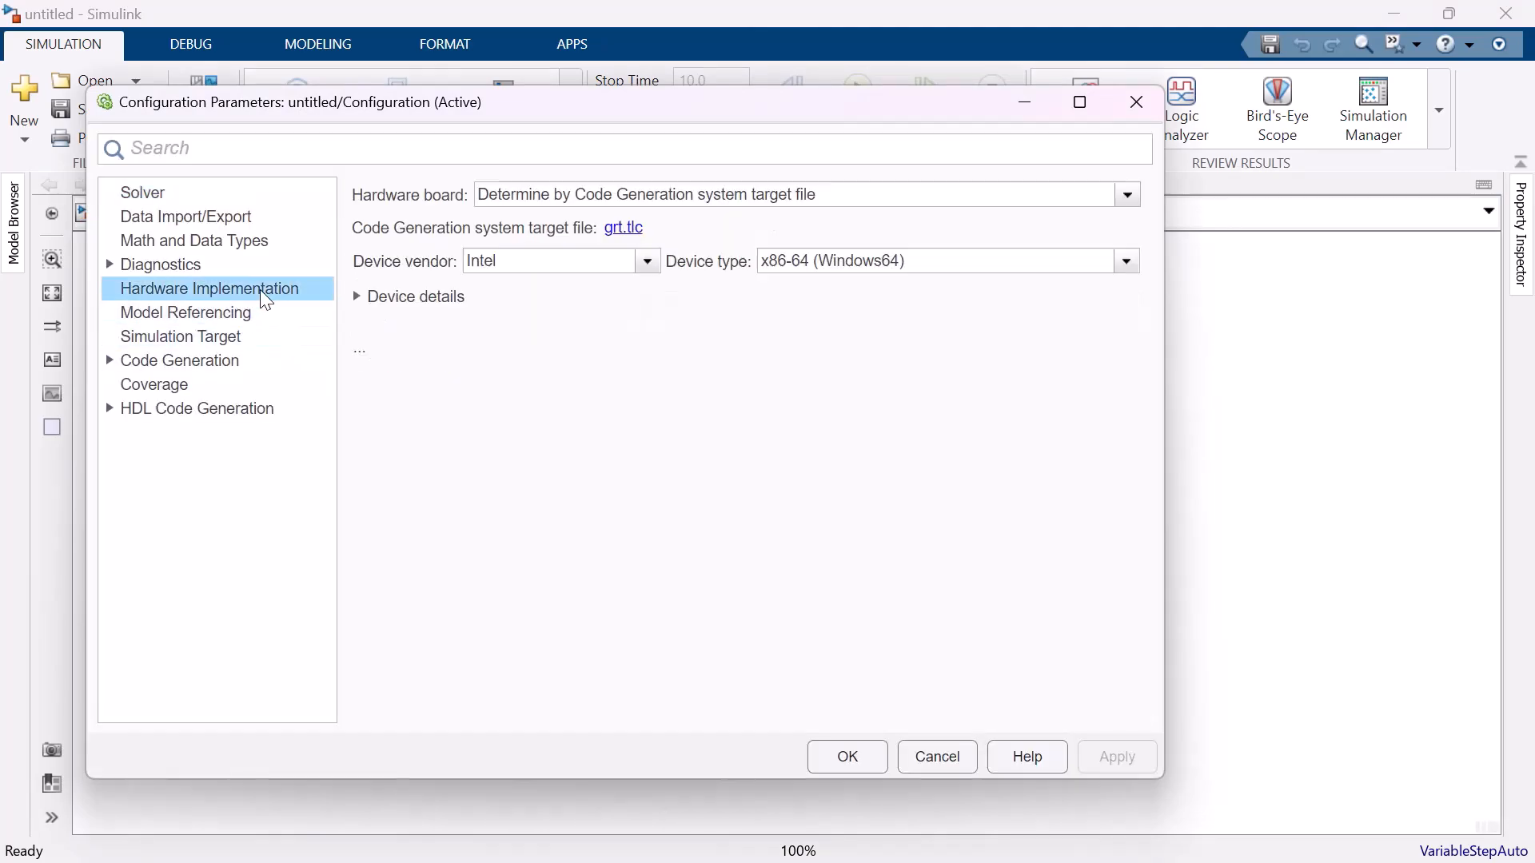
left_click(874, 200)
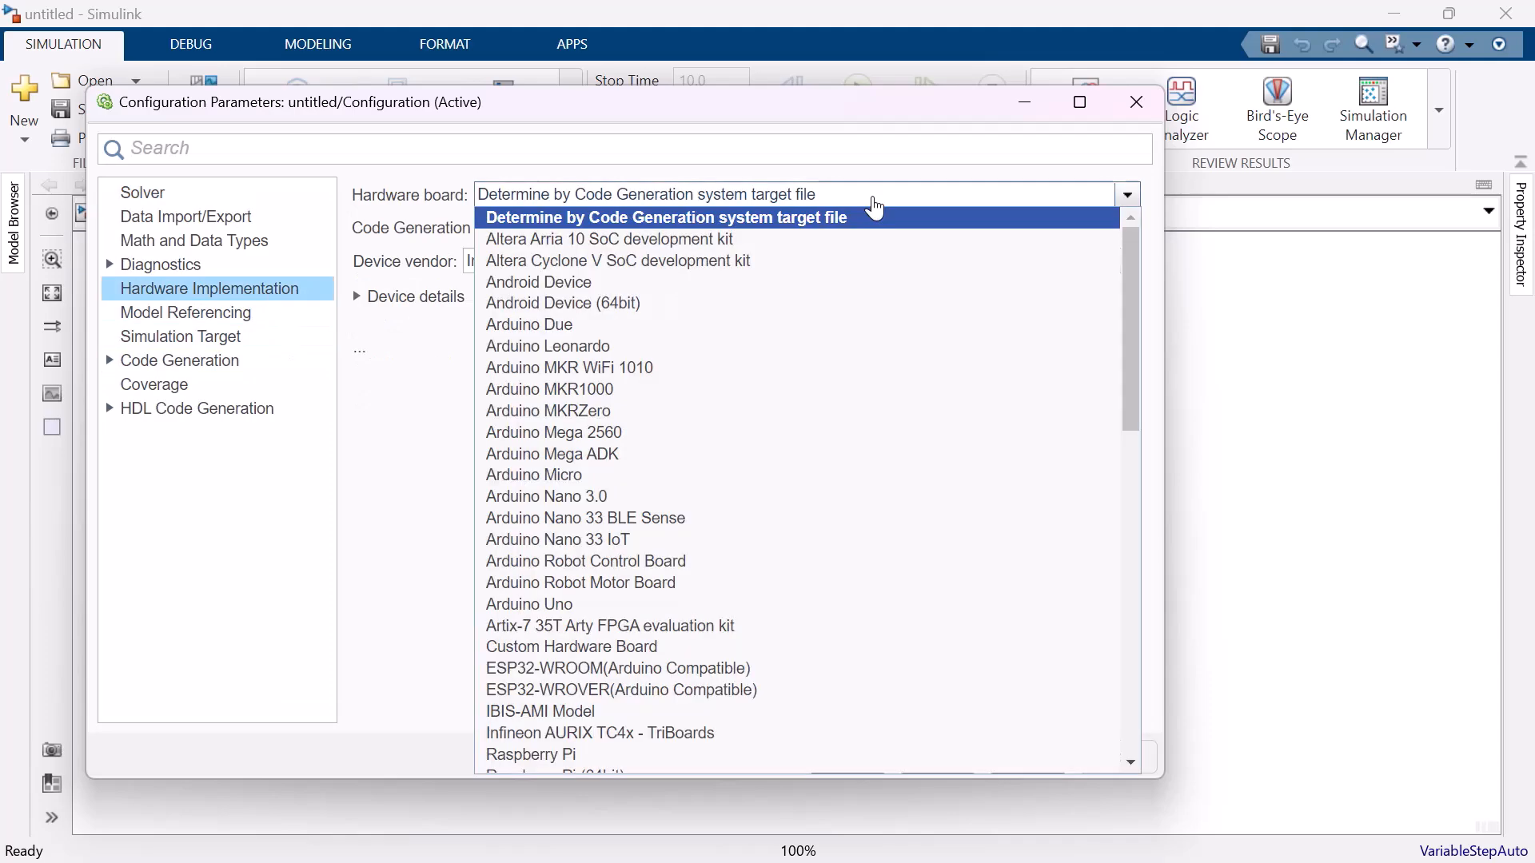
scroll(735, 538, "down", 4)
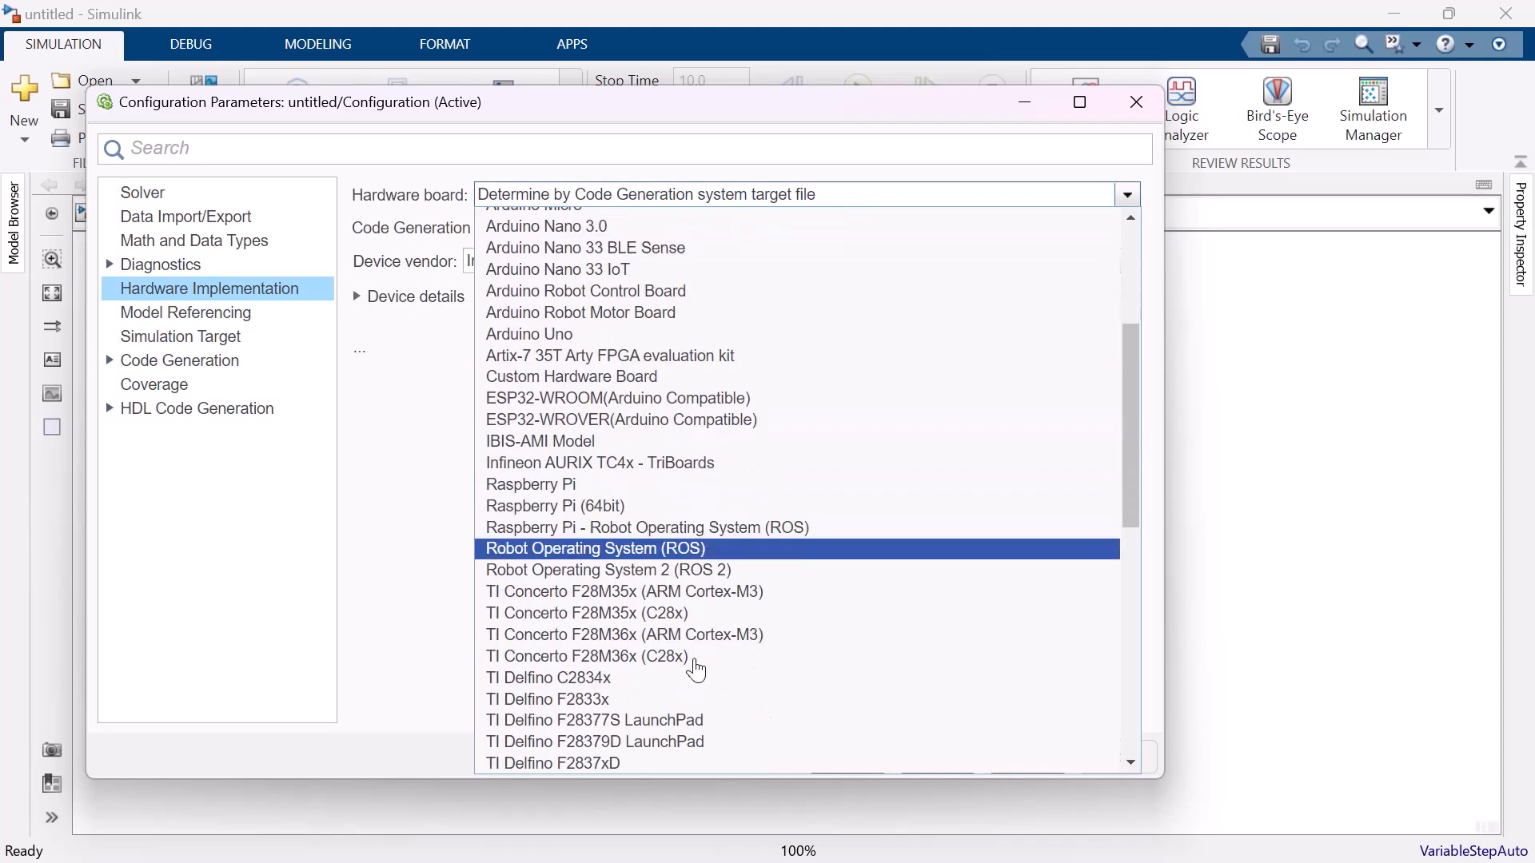
left_click(667, 742)
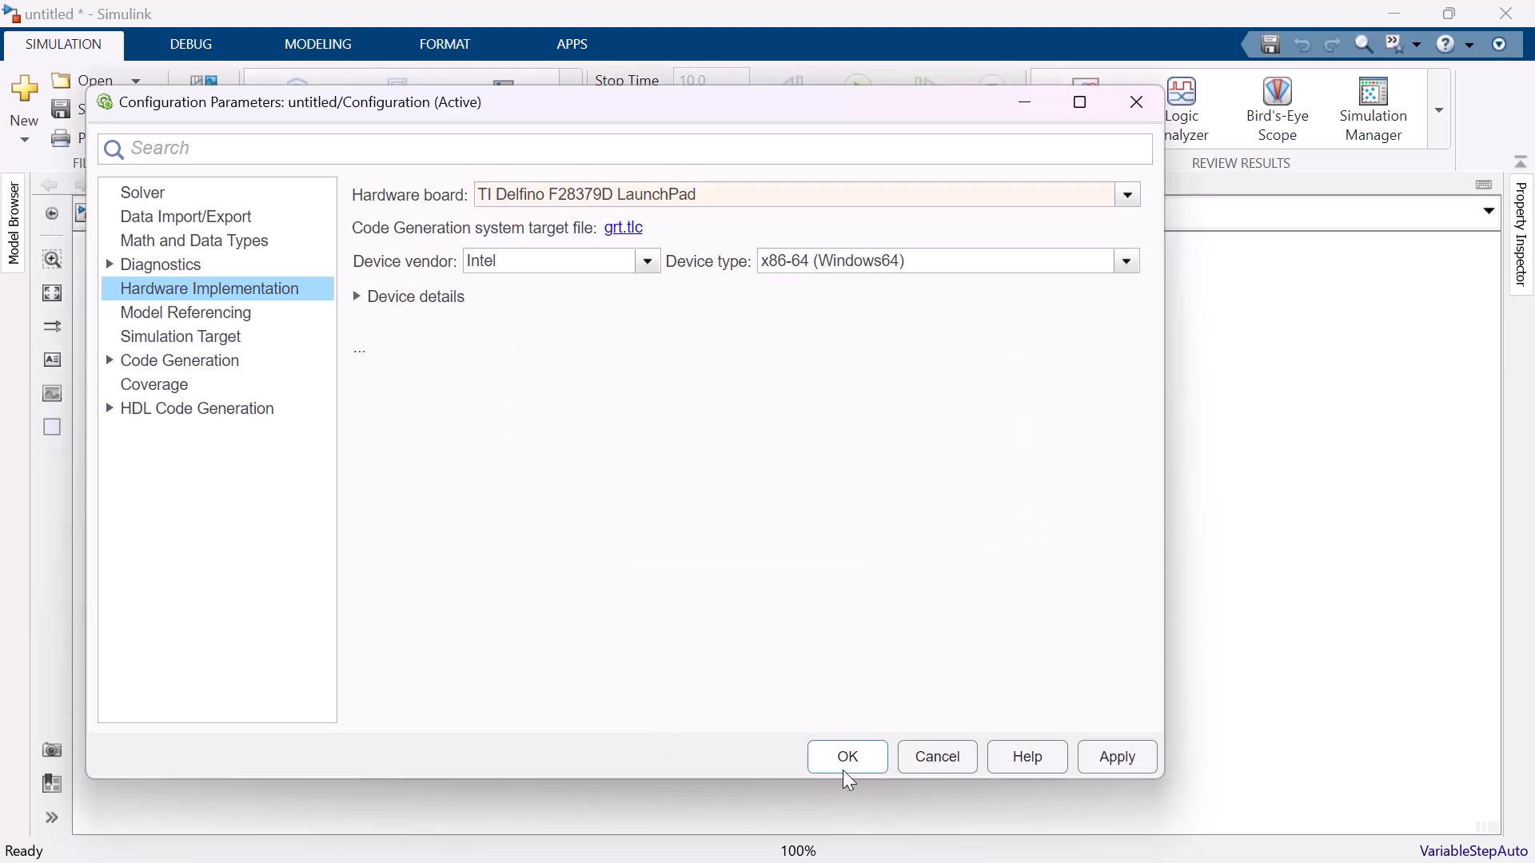
left_click(847, 780)
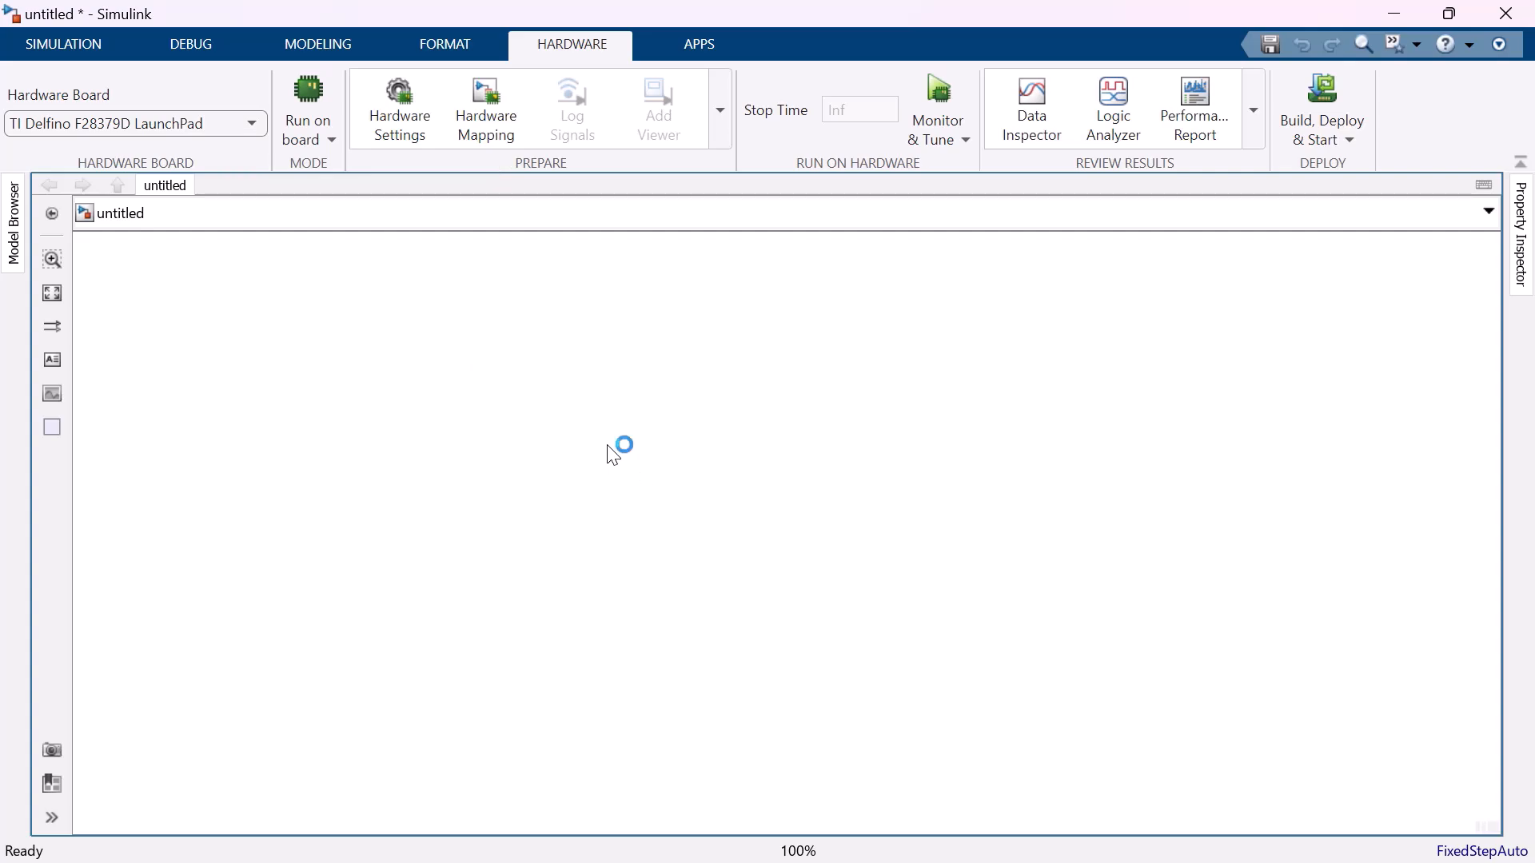
Add an ePWM block from the C2000 Microcontroller Blockset for F2837xD to the empty model.
type("epw")
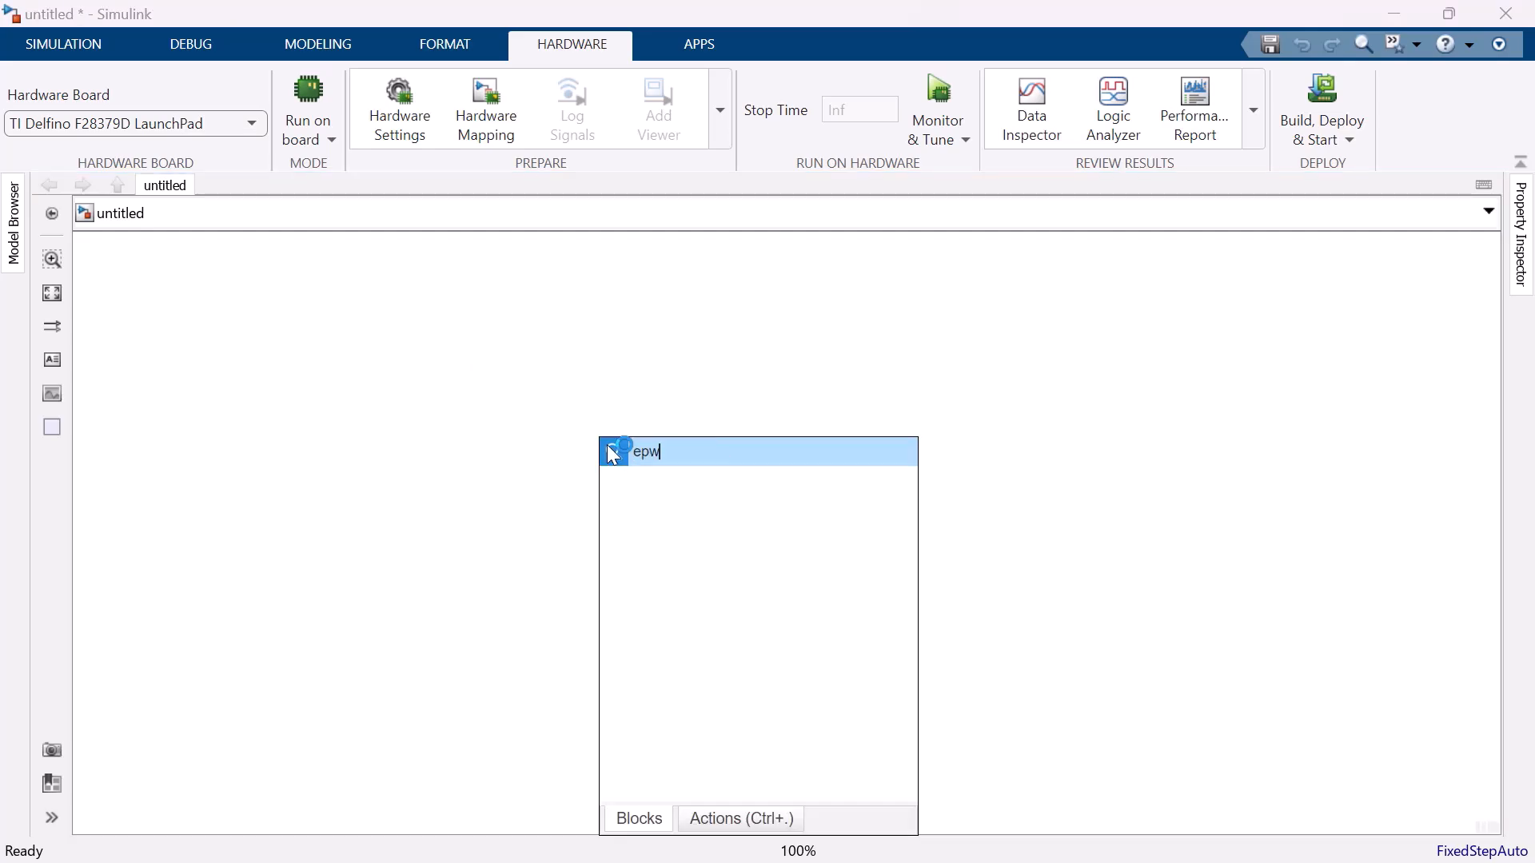
type("m")
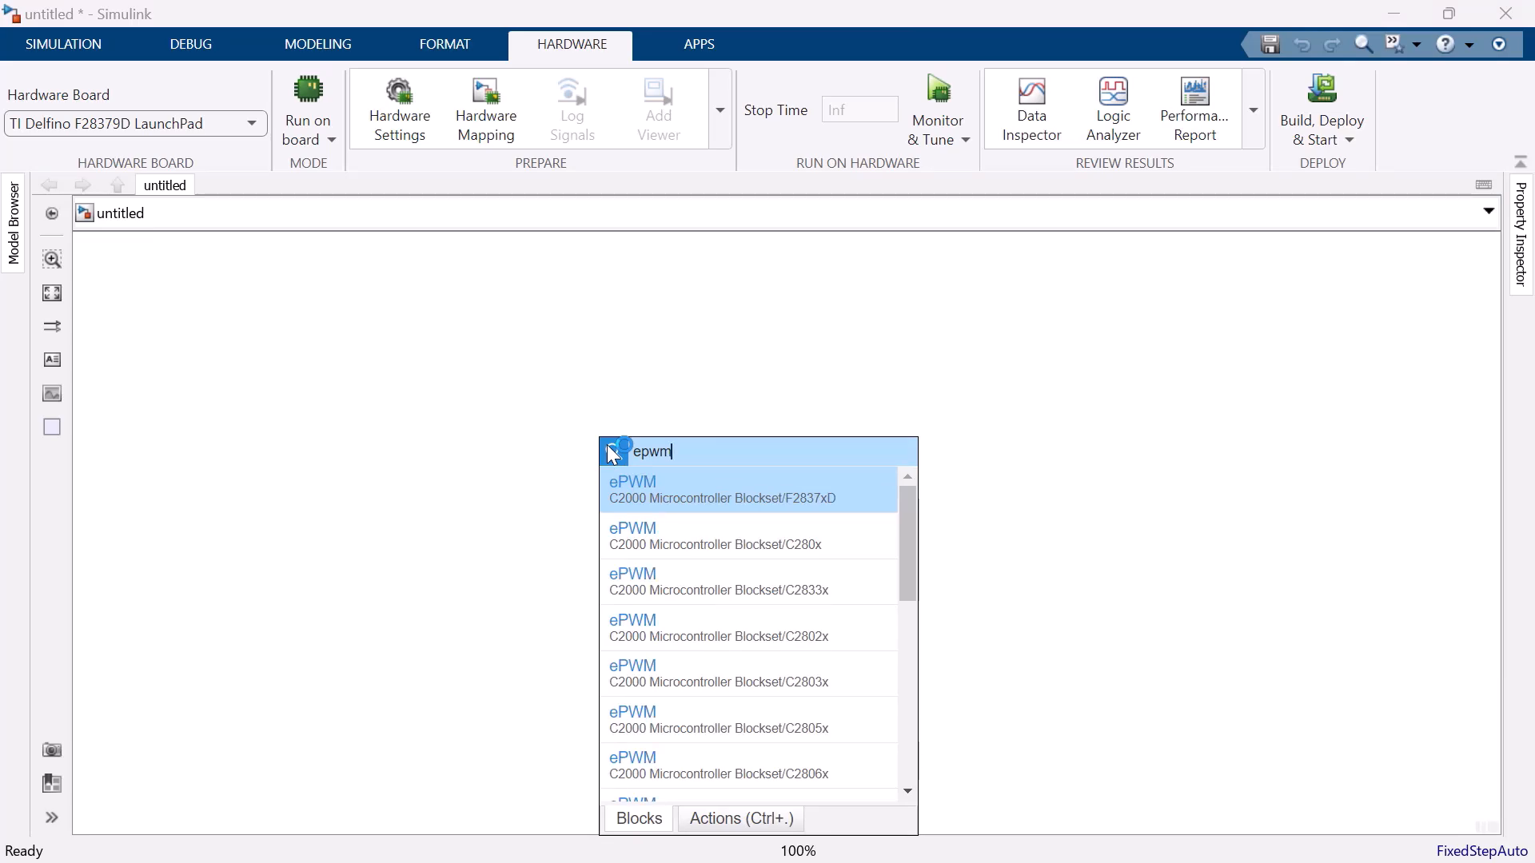
key("Return")
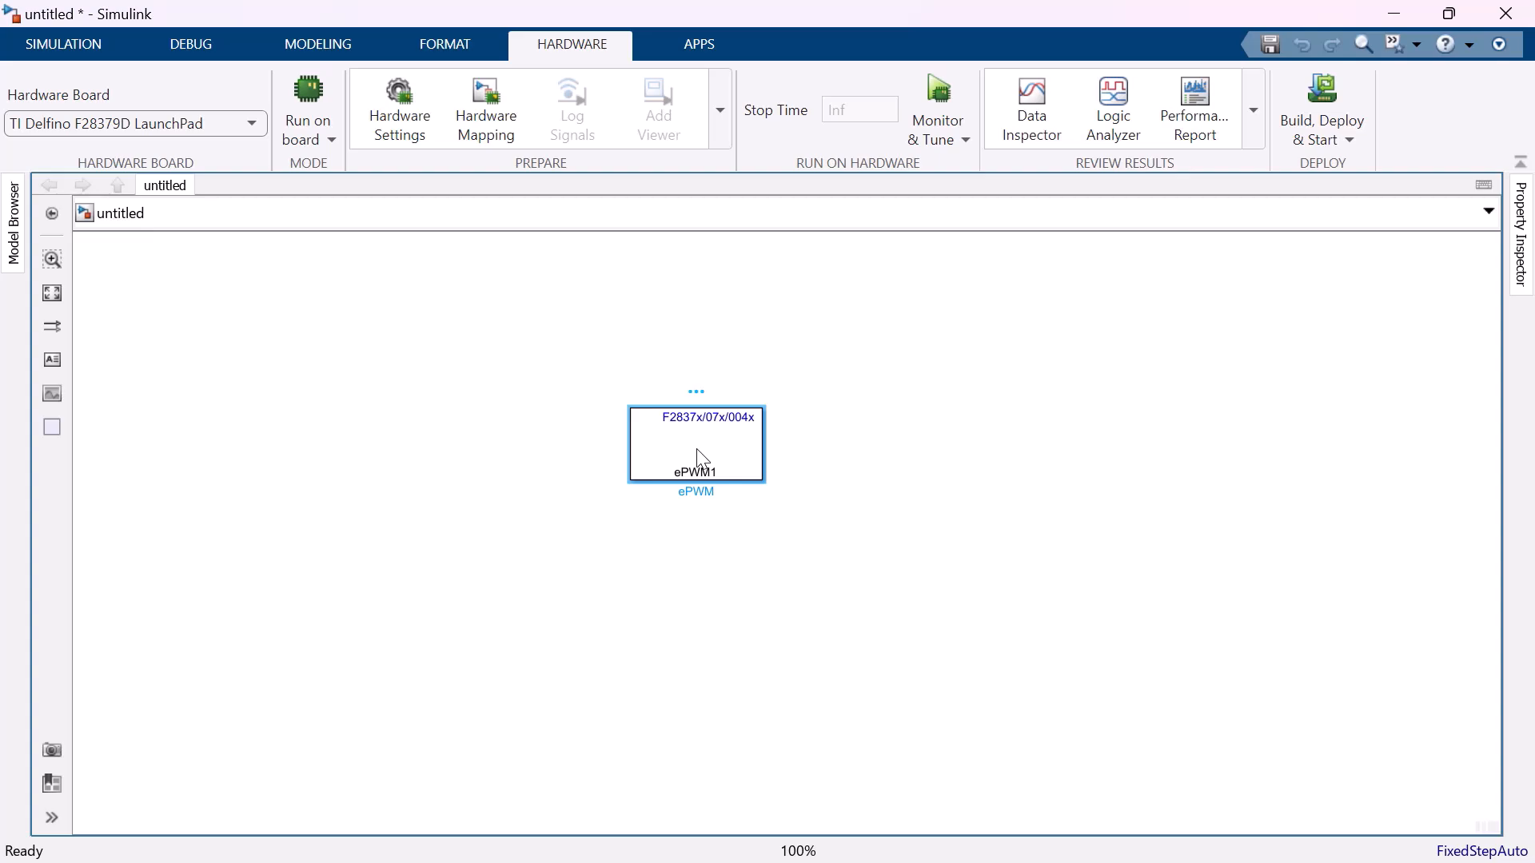
Examine the ePWM block's general parameters, including timer period, counting mode and time base clock prescalers.
double_click(702, 458)
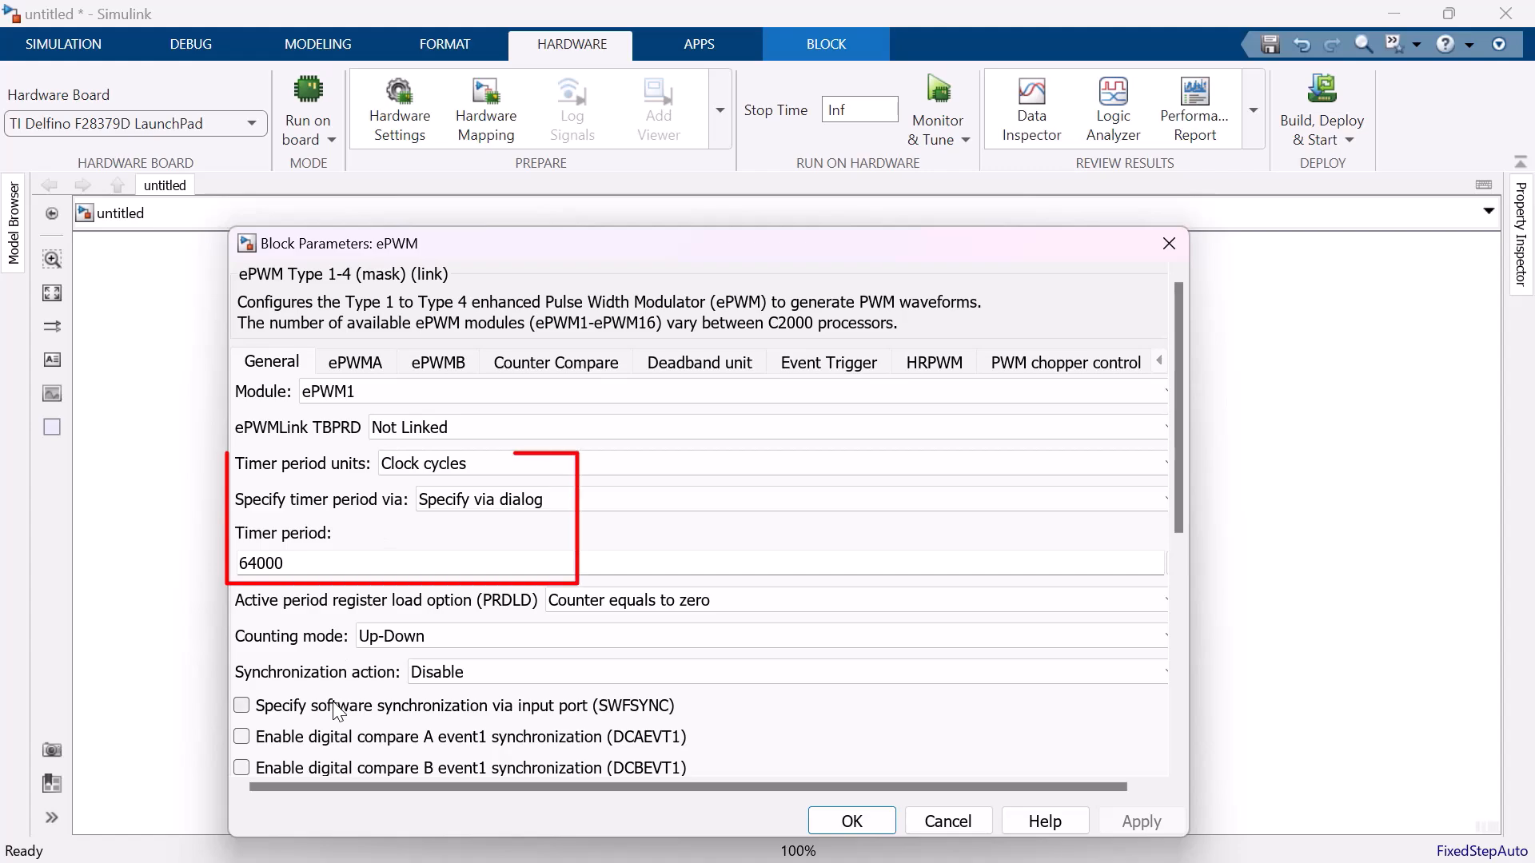
scroll(398, 723, "down", 5)
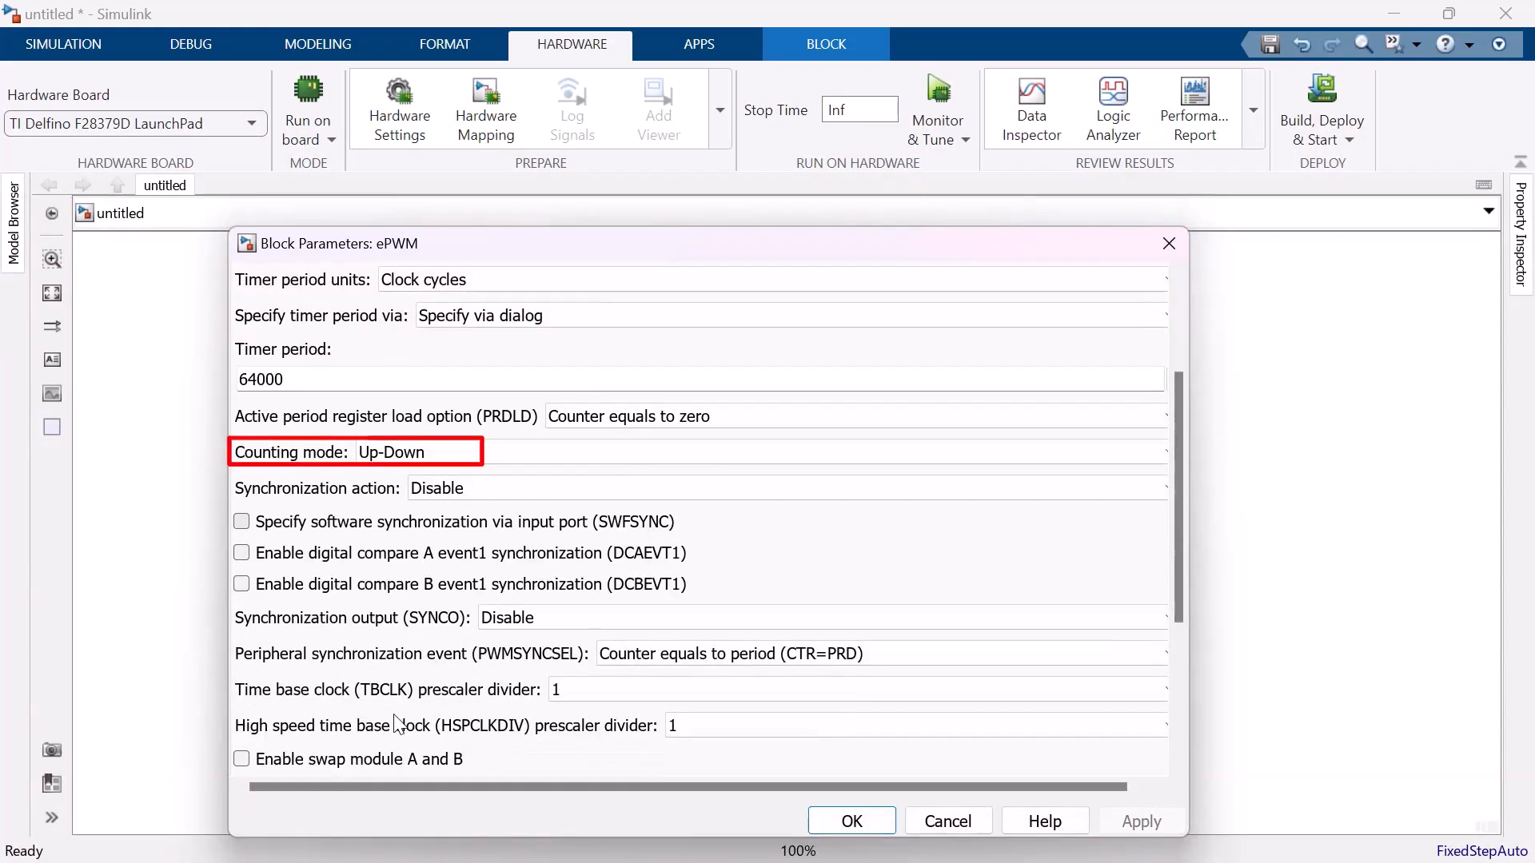
scroll(400, 725, "down", 3)
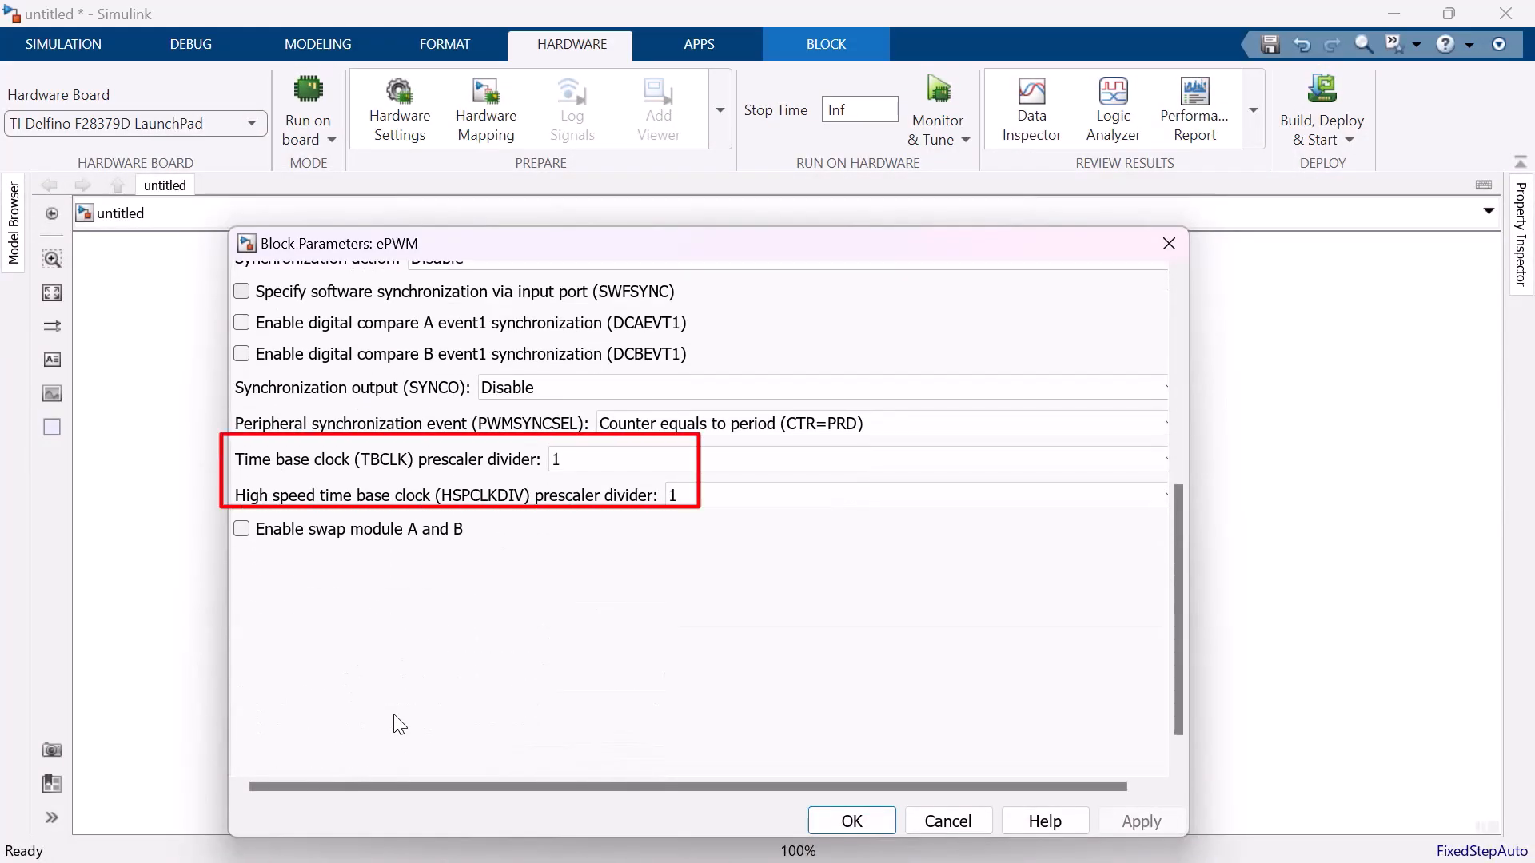
scroll(400, 725, "up", 3)
scroll(400, 725, "up", 7)
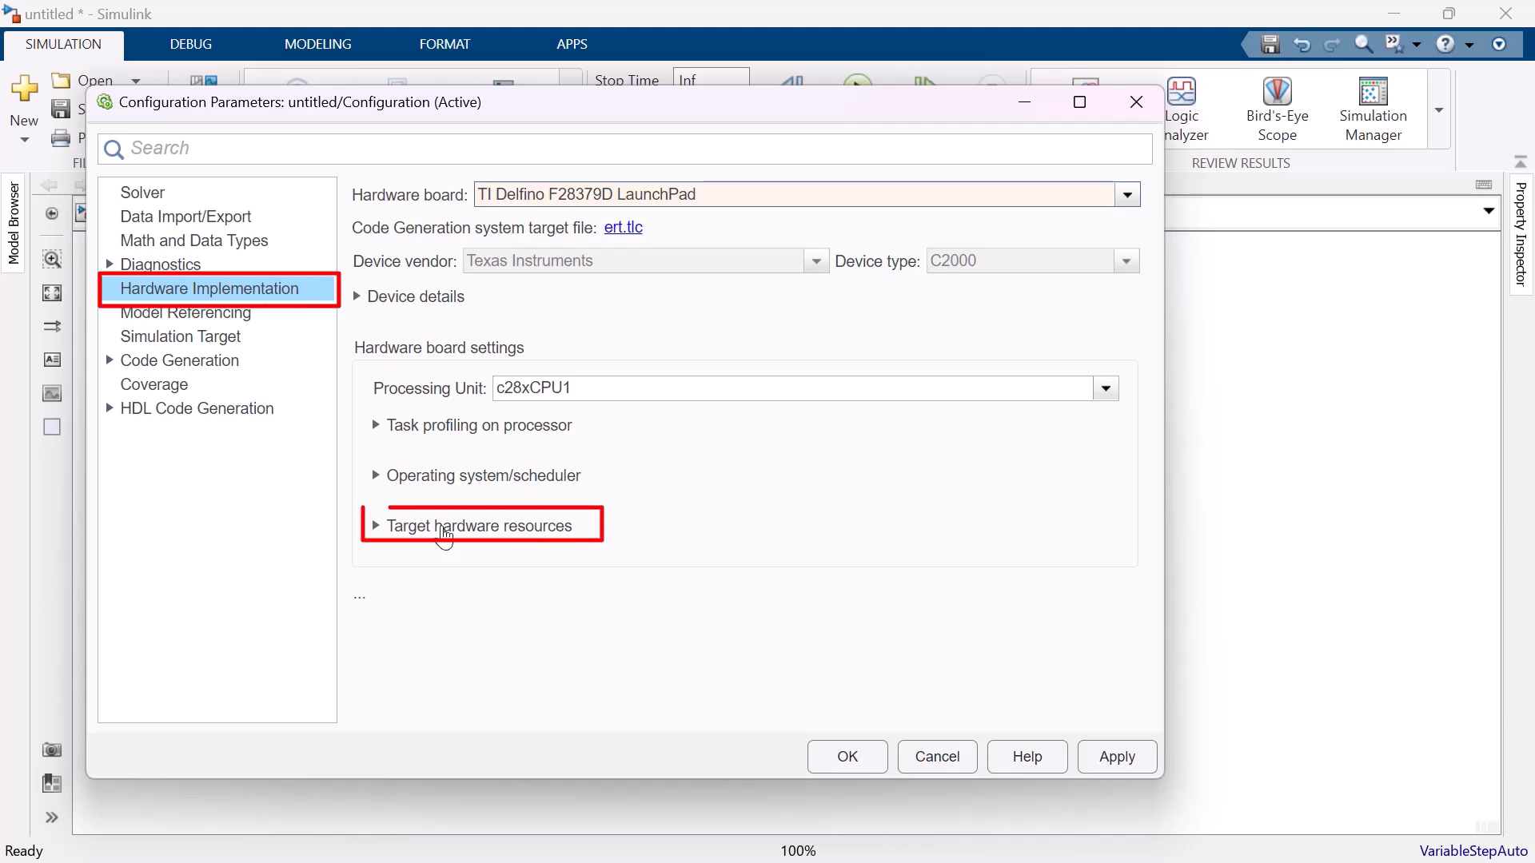
Examine the ePWM clock divider and the CPU clocking settings under the board's target hardware resources.
left_click(444, 528)
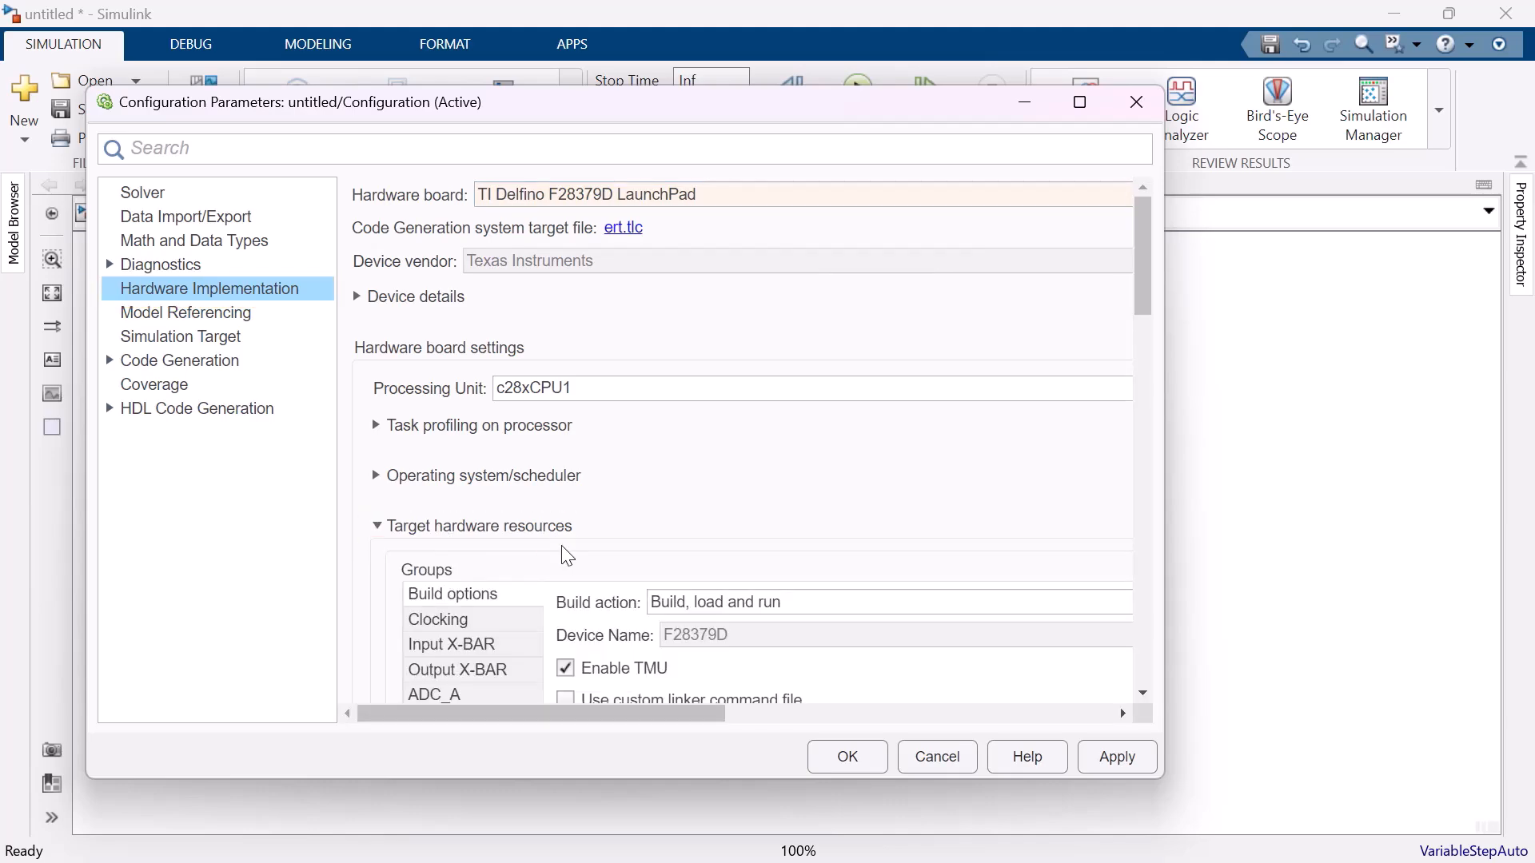
scroll(567, 556, "down", 3)
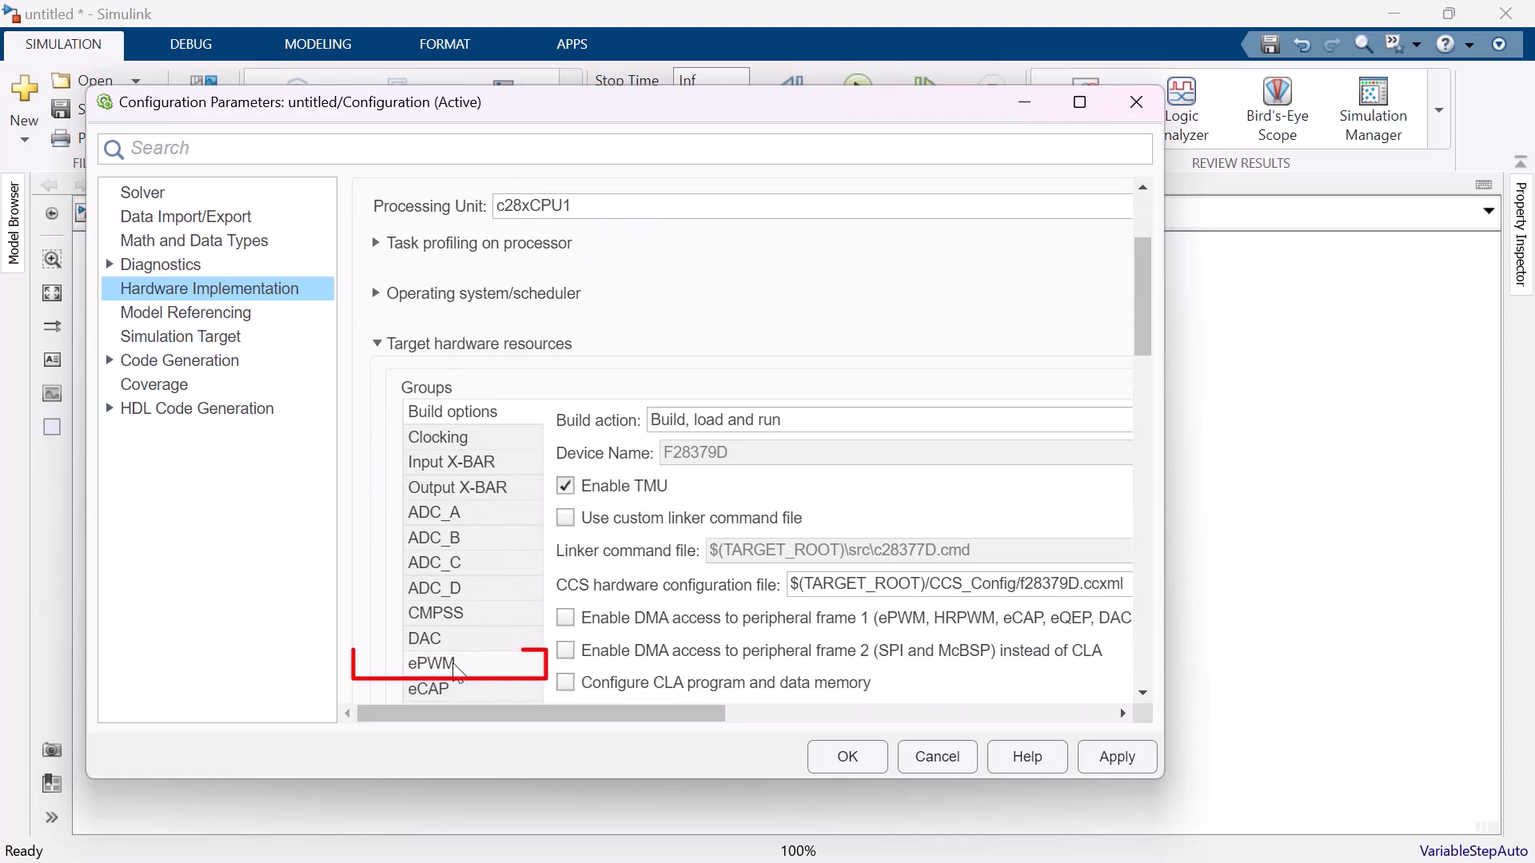
left_click(435, 664)
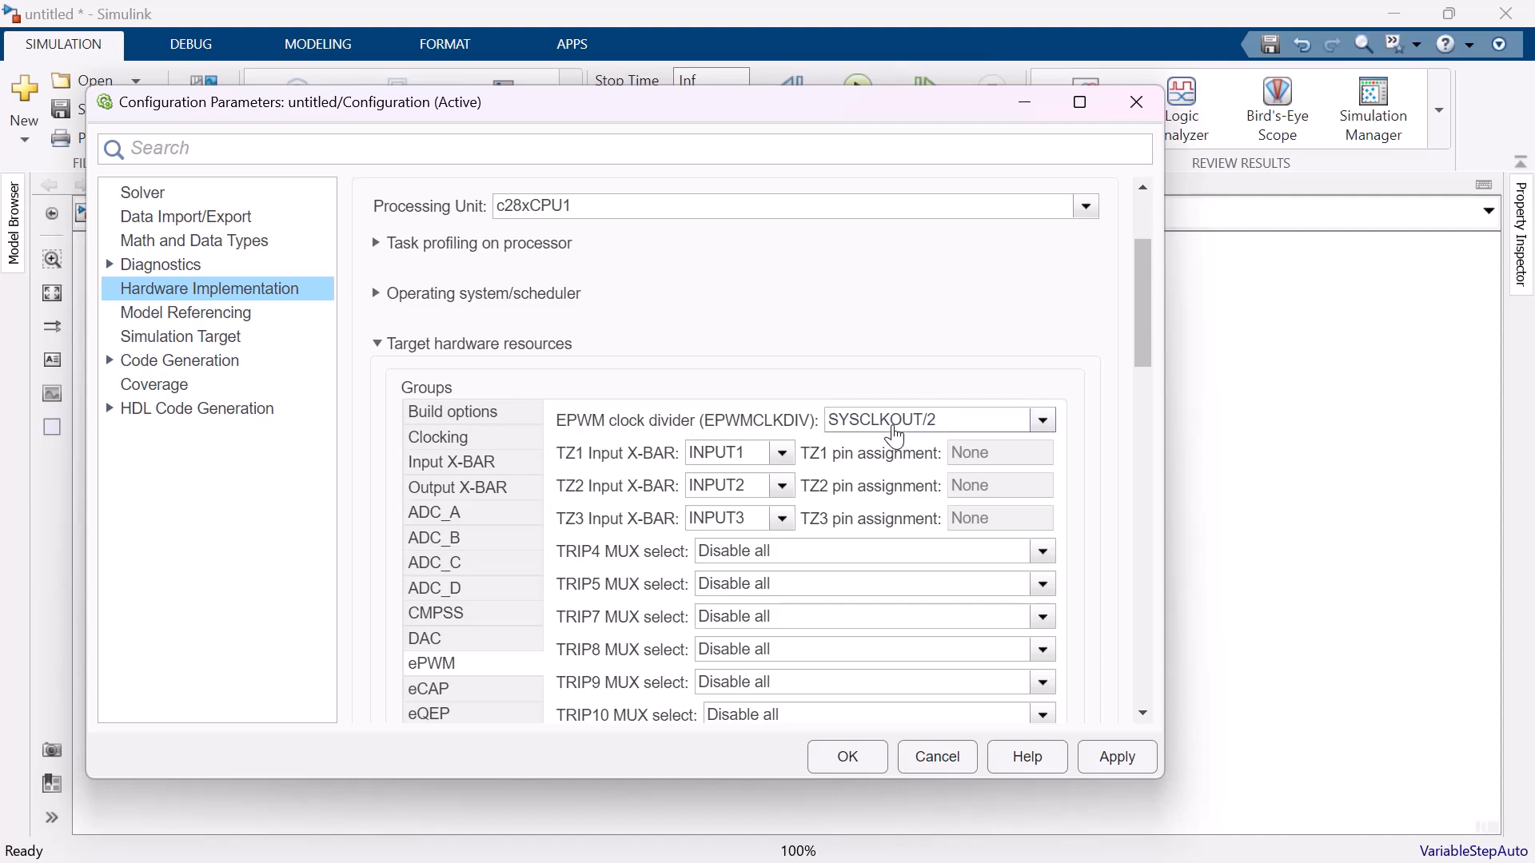
left_click(435, 439)
scroll(826, 646, "down", 3)
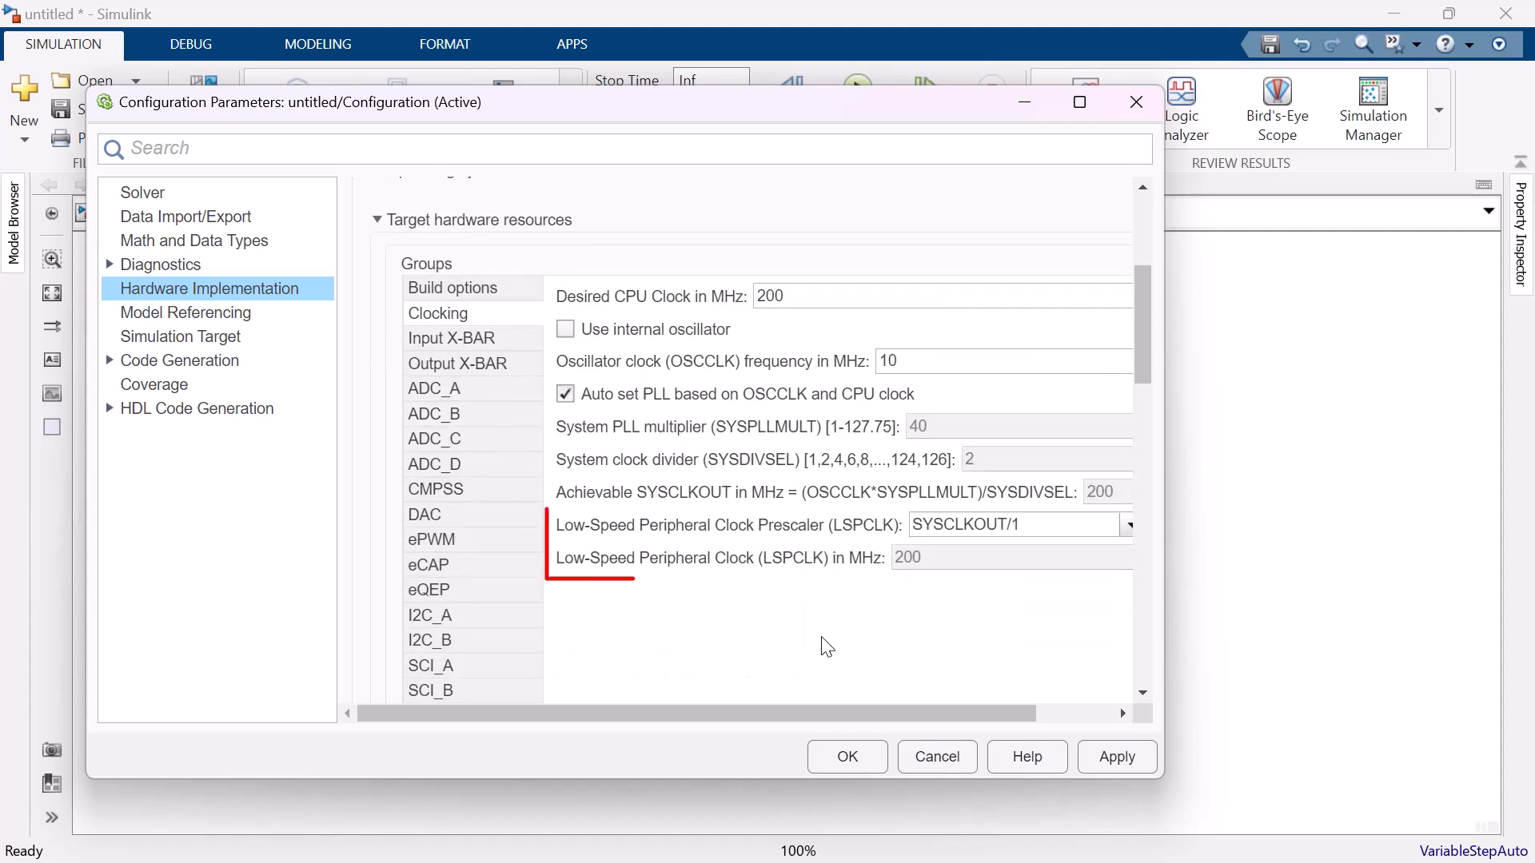
left_click(487, 544)
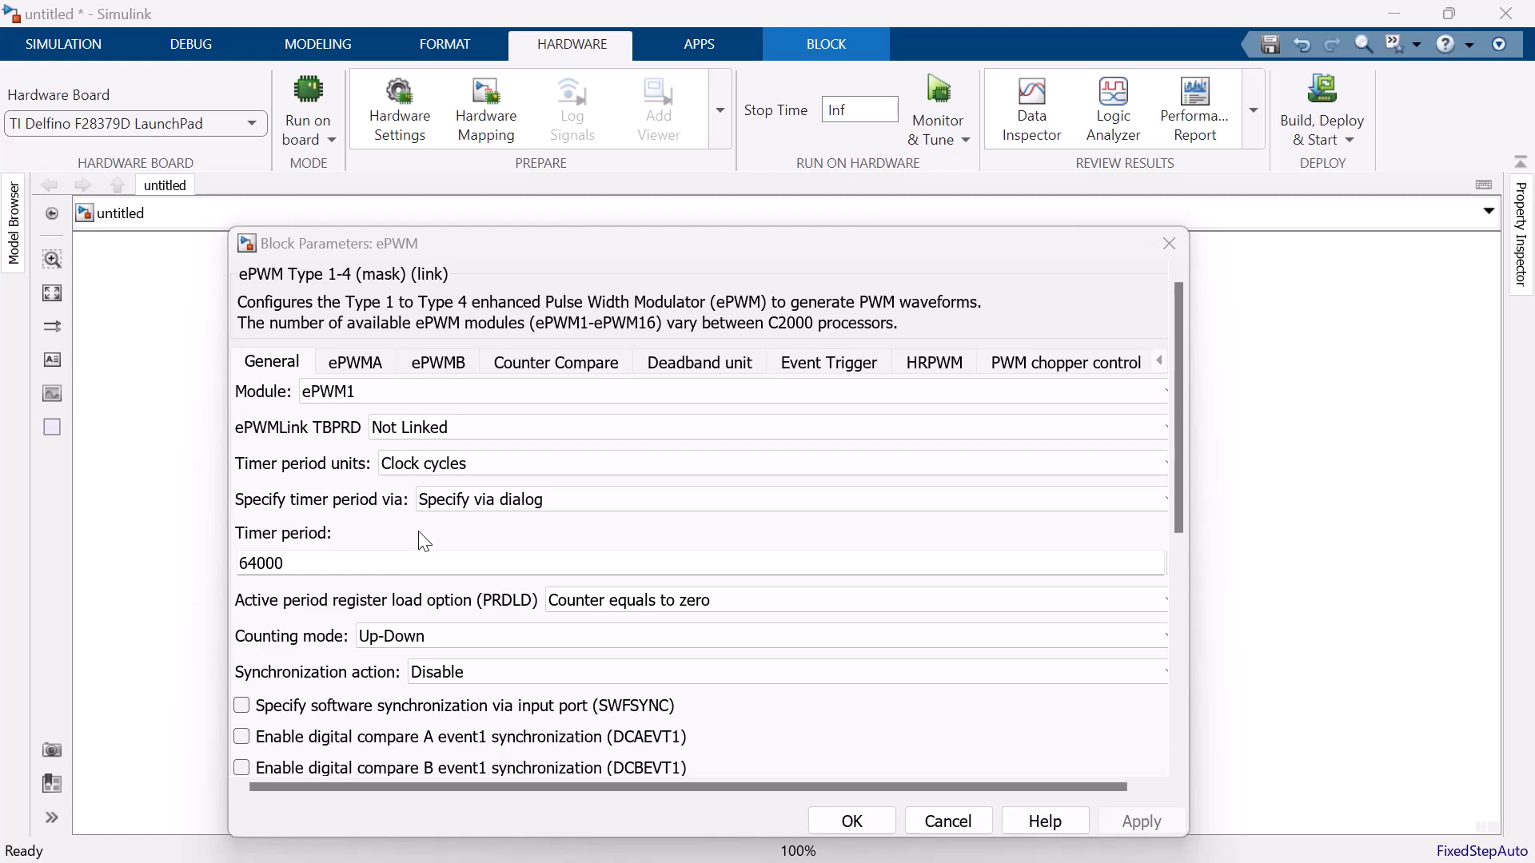
Check the ePWM block's timer period unit options, keeping Clock cycles, and review its counting mode and prescaler dividers.
left_click(490, 465)
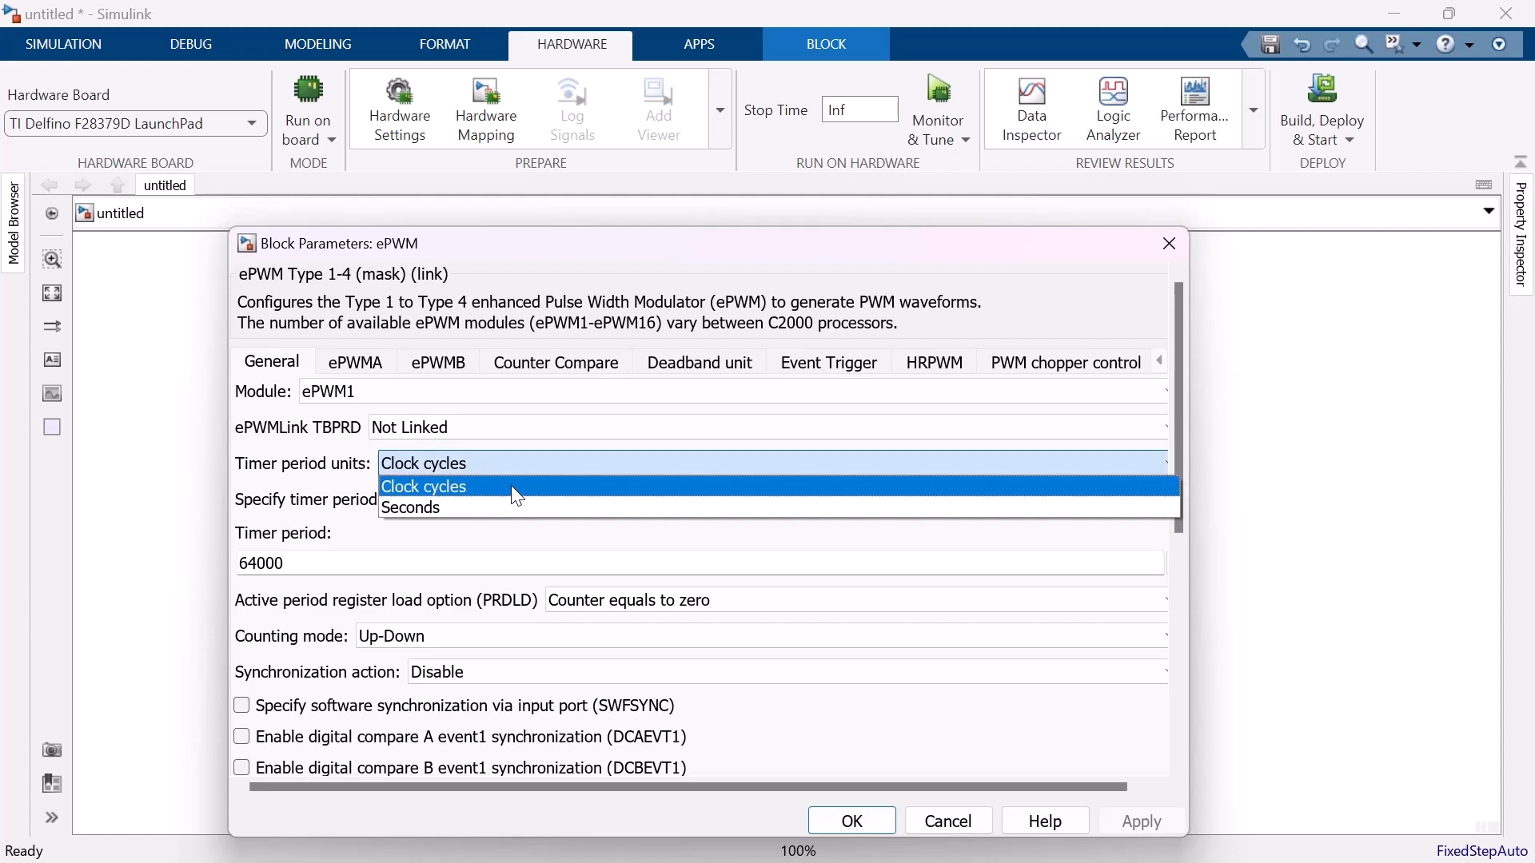
left_click(511, 486)
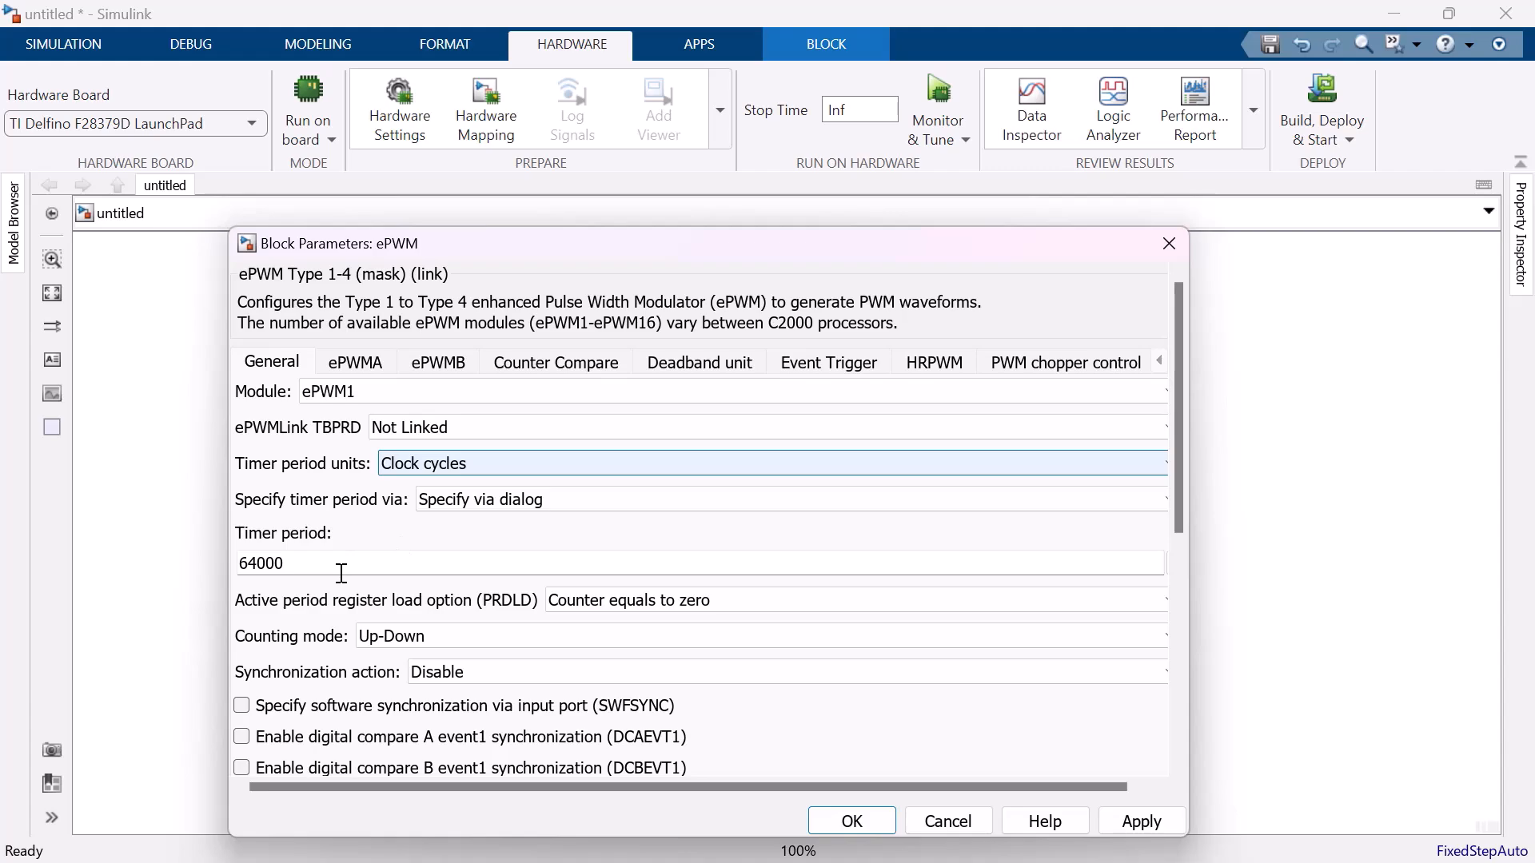
scroll(341, 573, "down", 5)
scroll(397, 642, "up", 3)
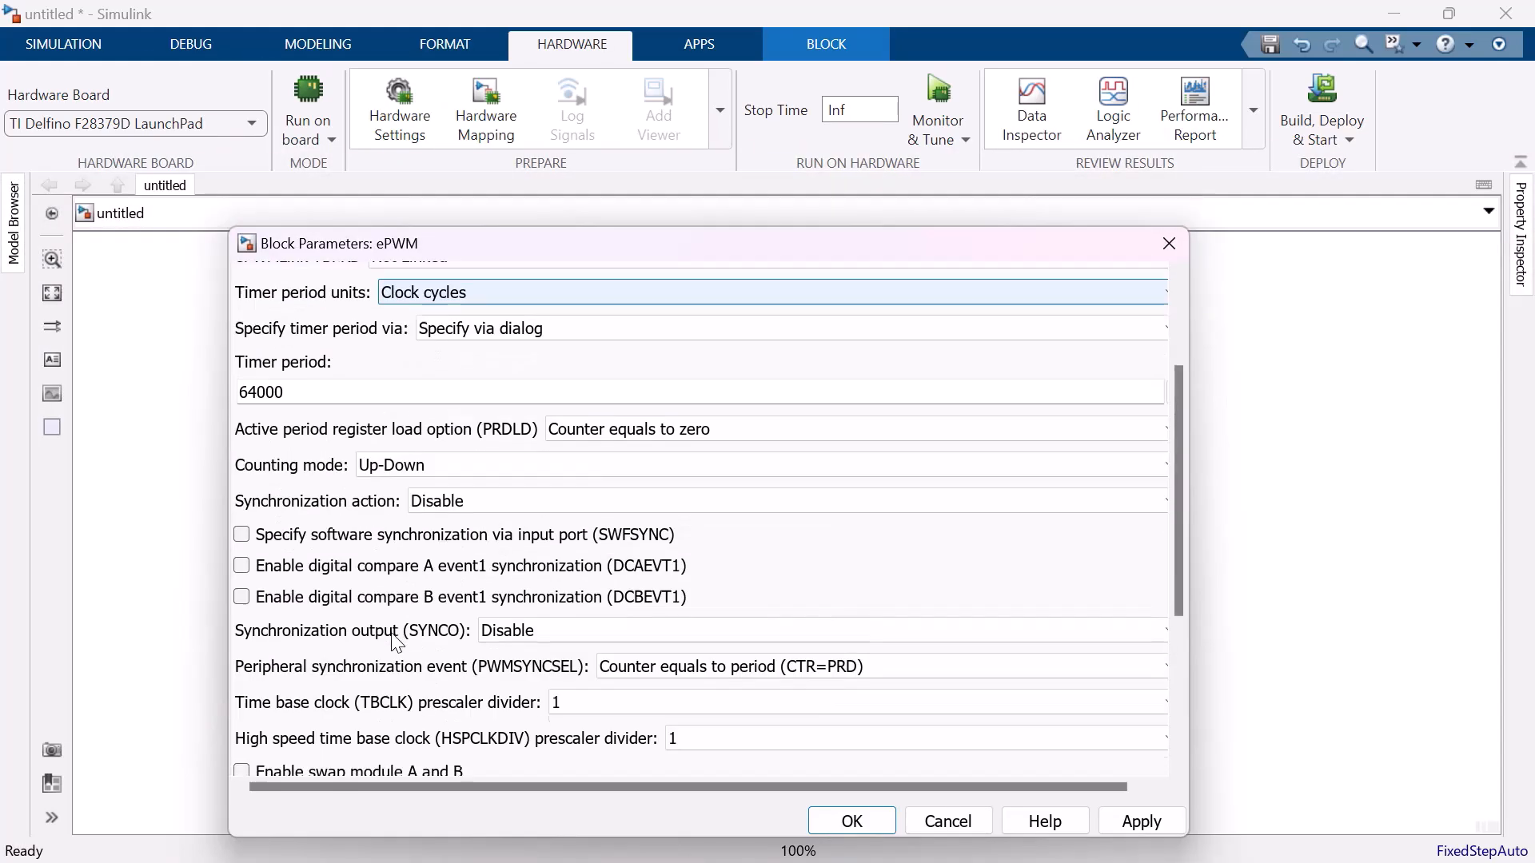
scroll(392, 633, "up", 1)
left_click(391, 478)
left_click(392, 478)
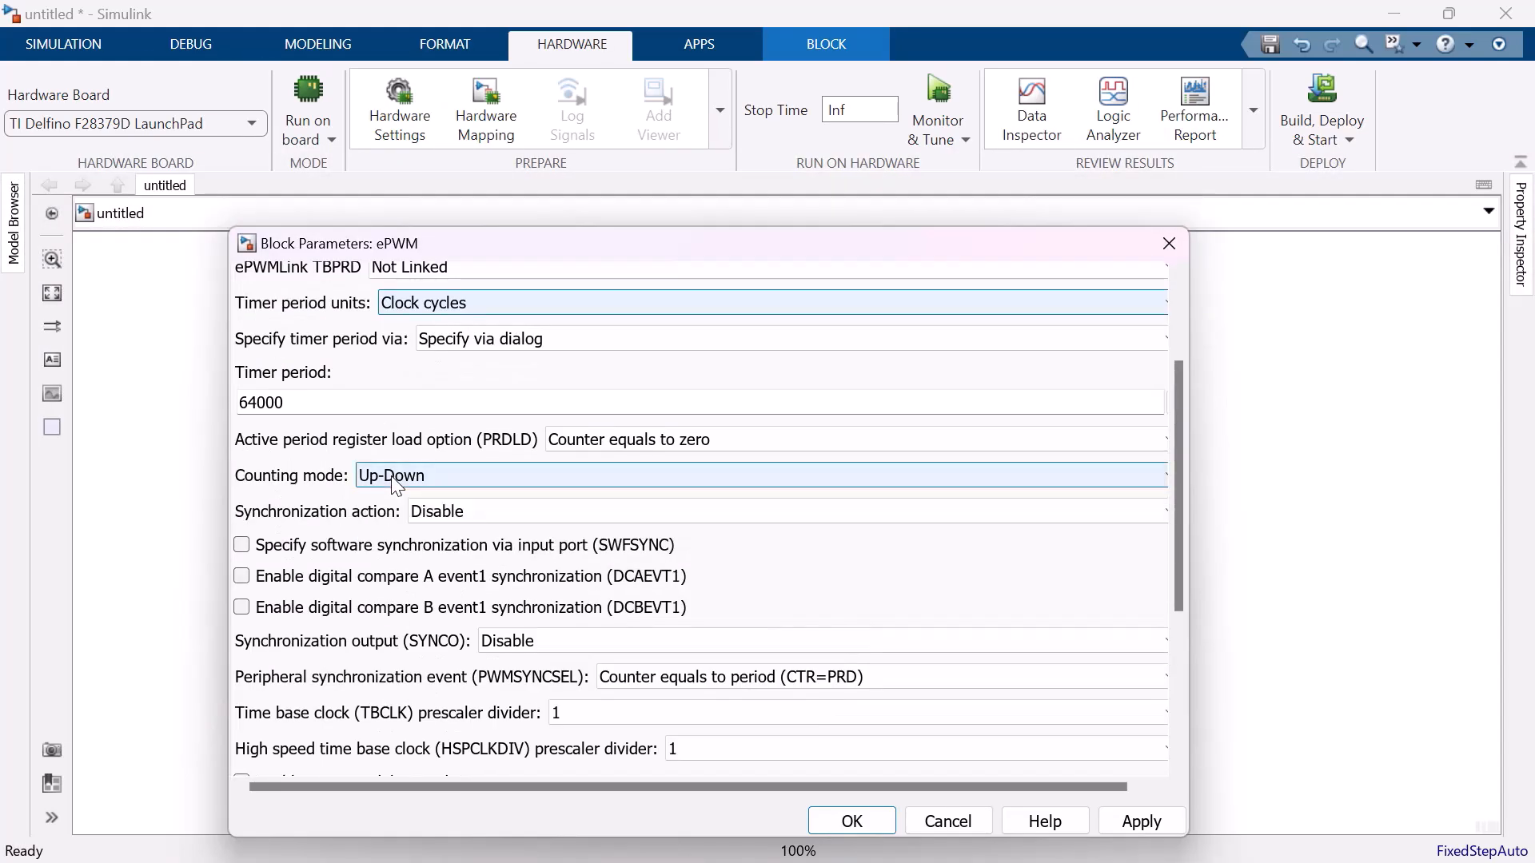
scroll(478, 697, "down", 1)
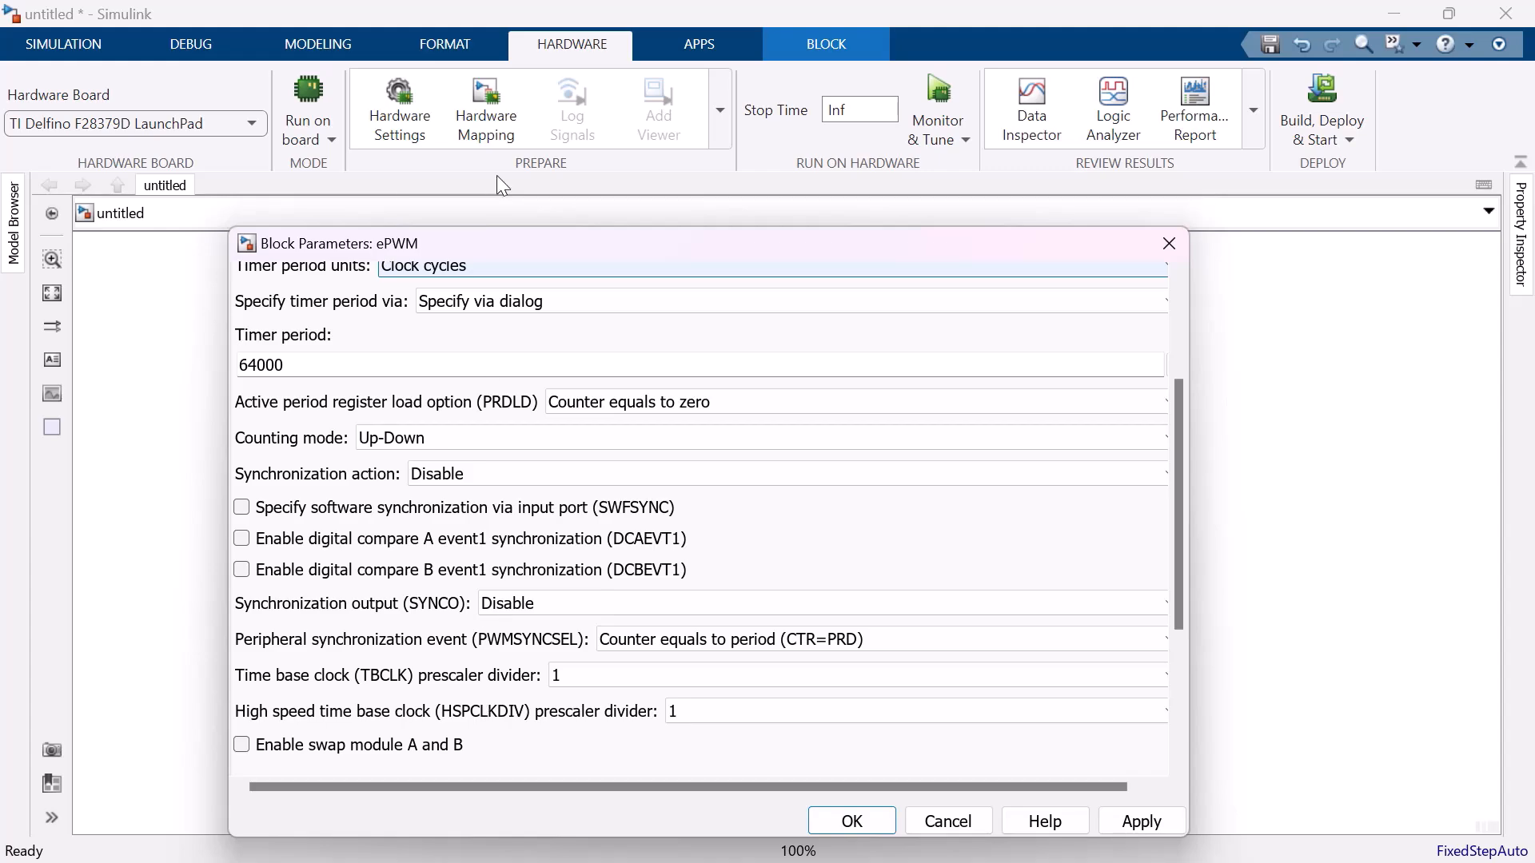
Consult the ePWM help on how the timer period is calculated, and set the block's timer period to 10000.
left_click(442, 63)
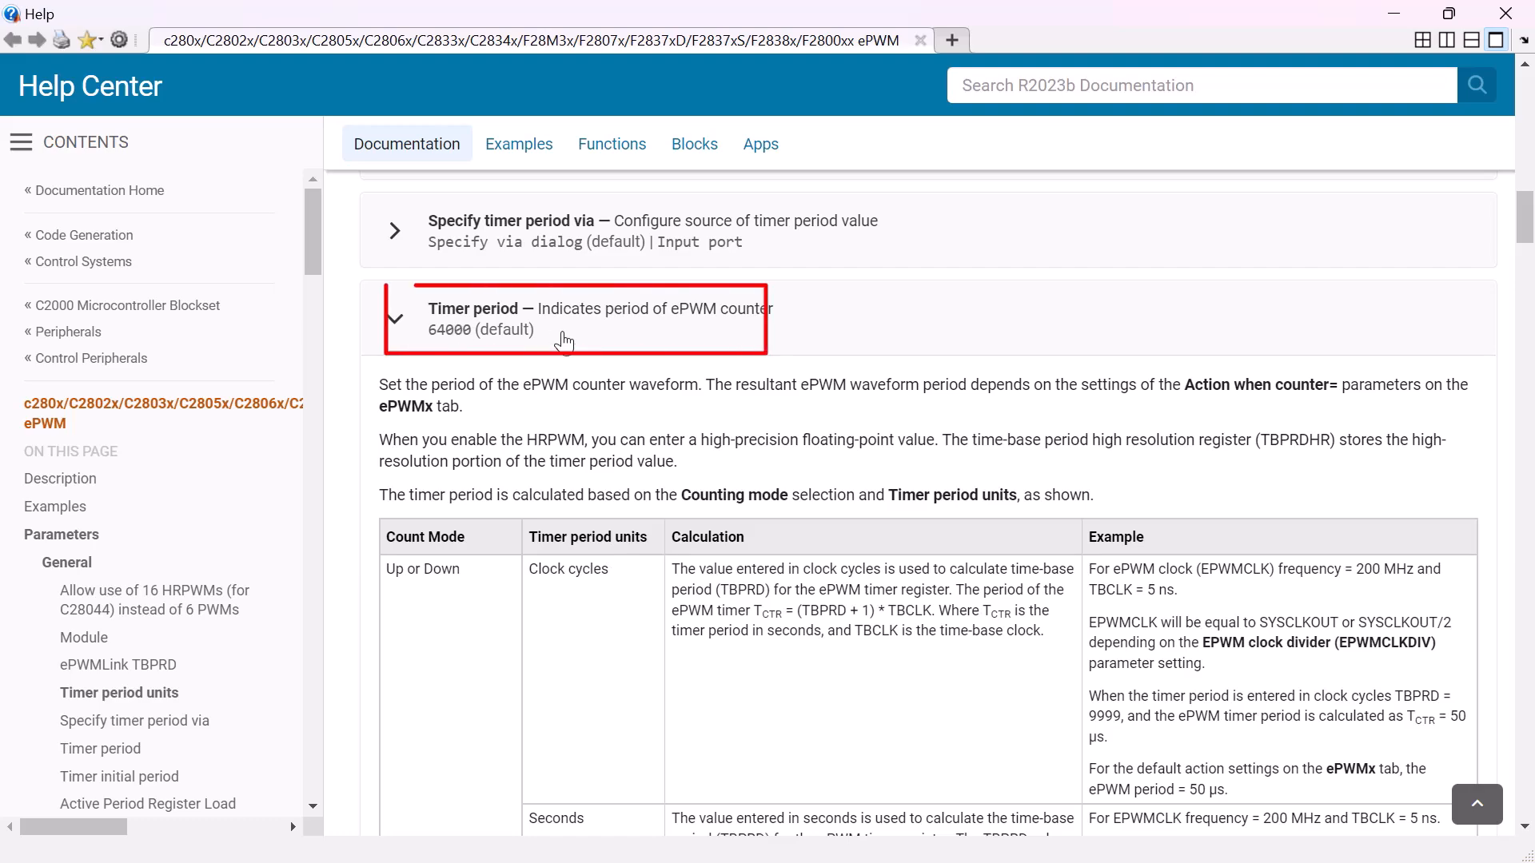
scroll(778, 467, "down", 5)
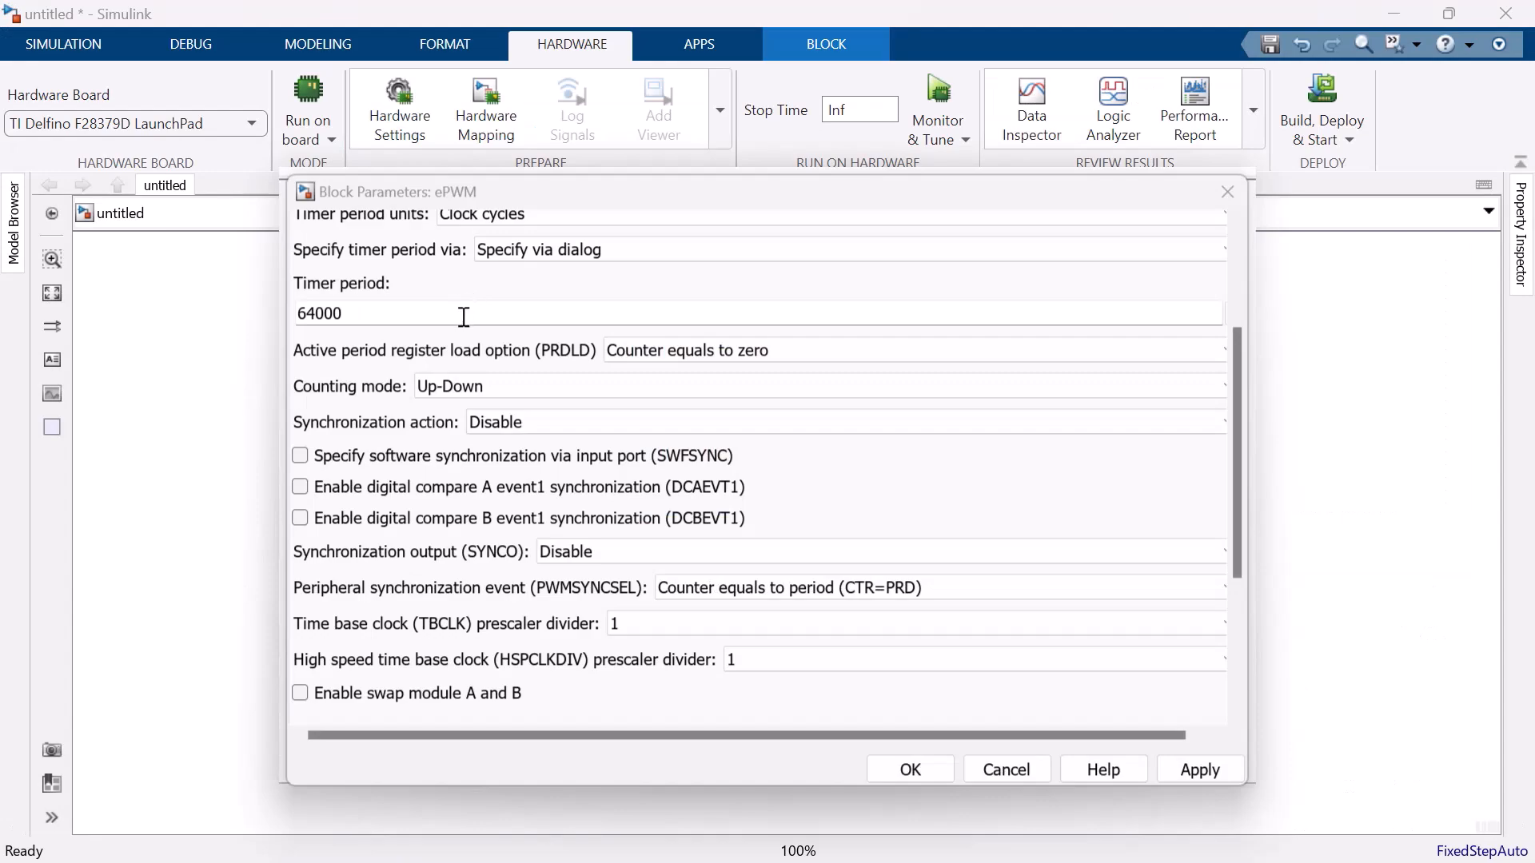
double_click(464, 317)
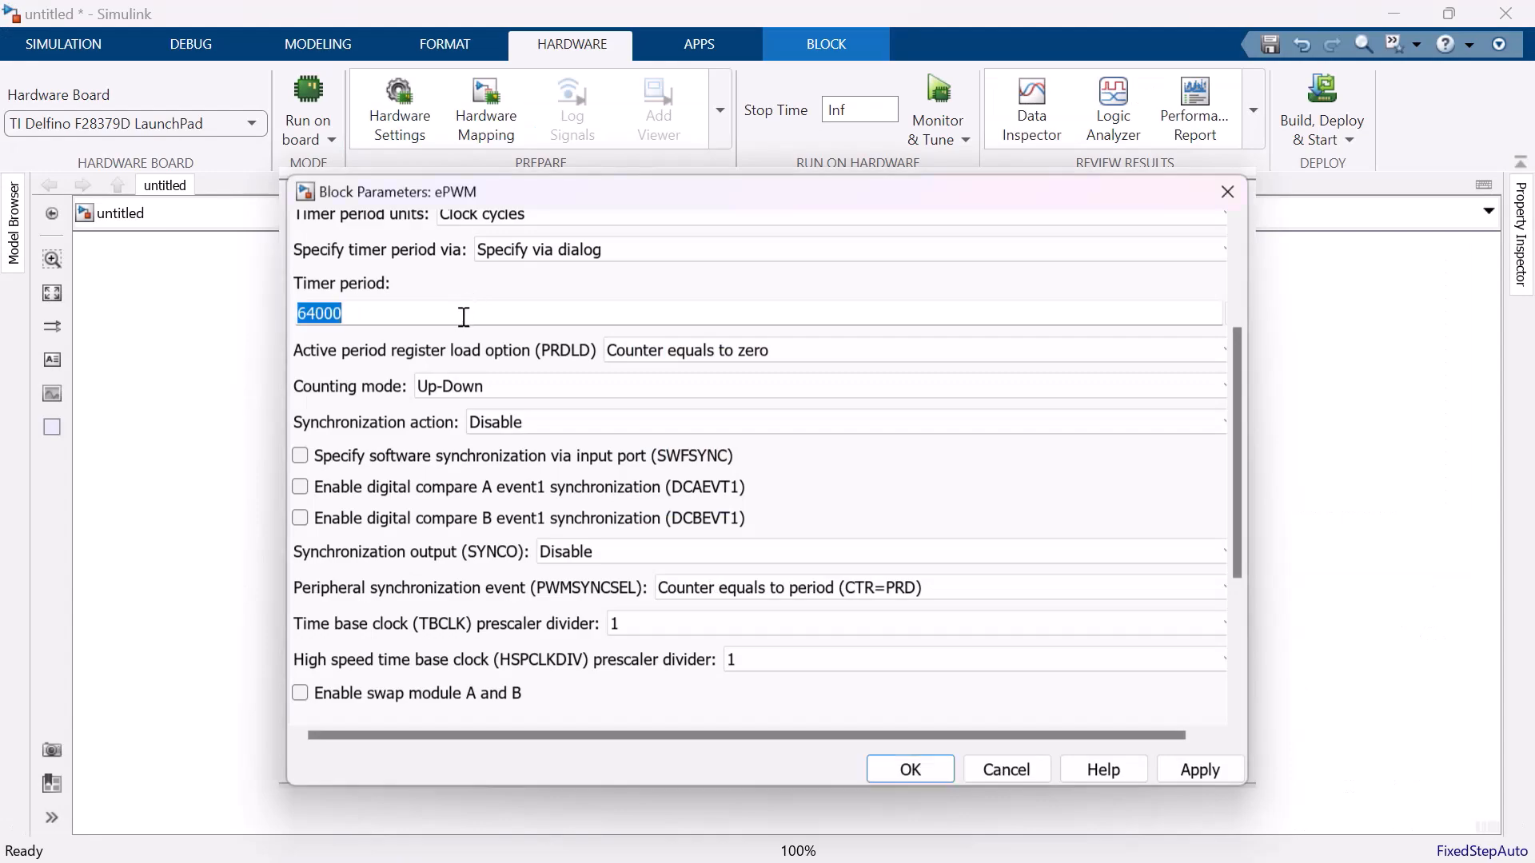
type("10000")
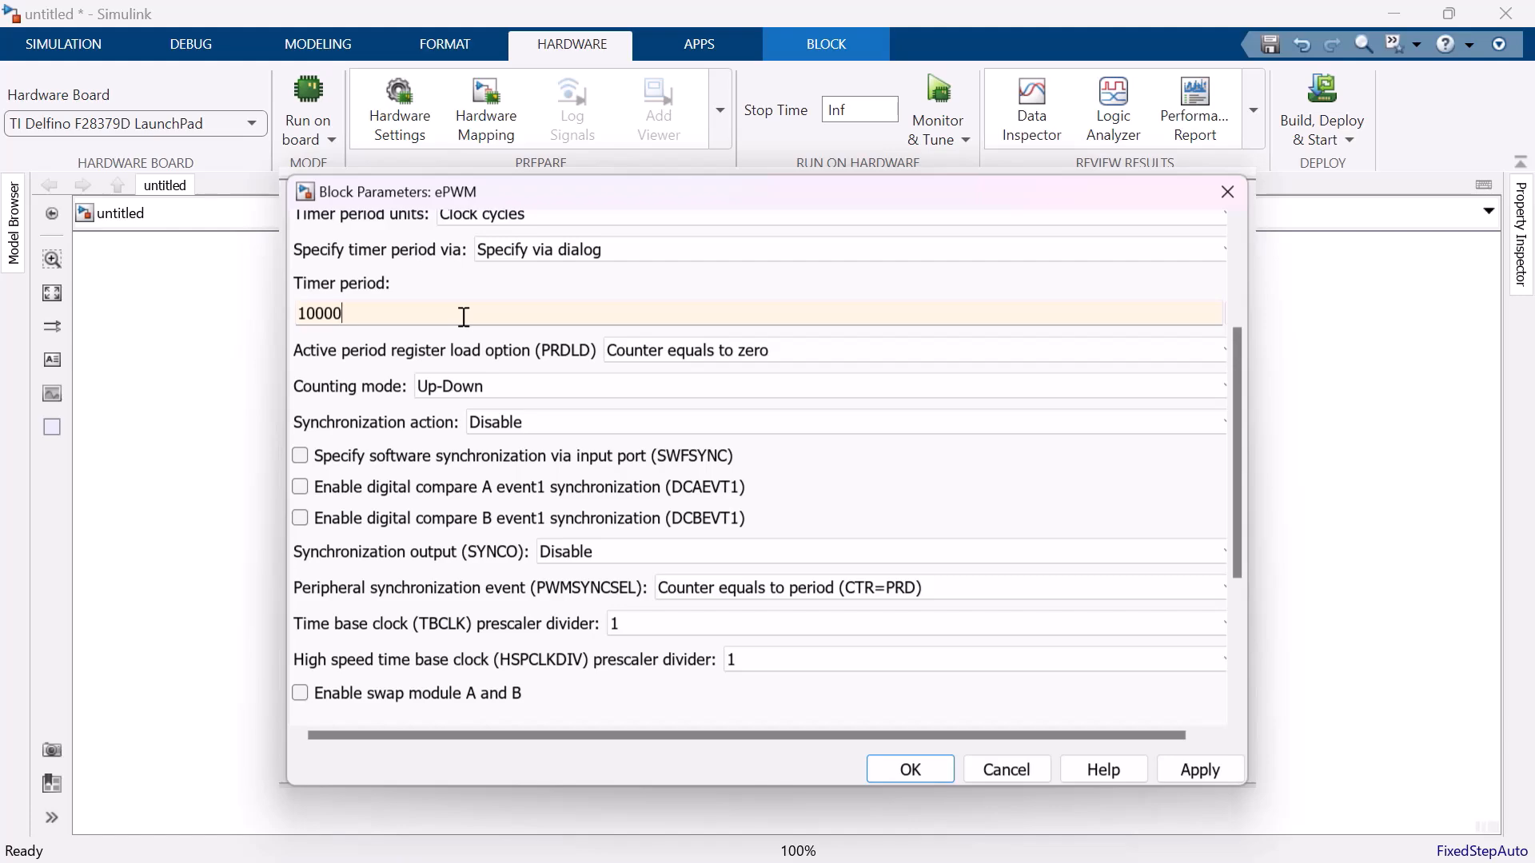
Review the ePWM block's synchronization output setting and its TBCLK and HSPCLKDIV prescaler dividers.
left_click(429, 541)
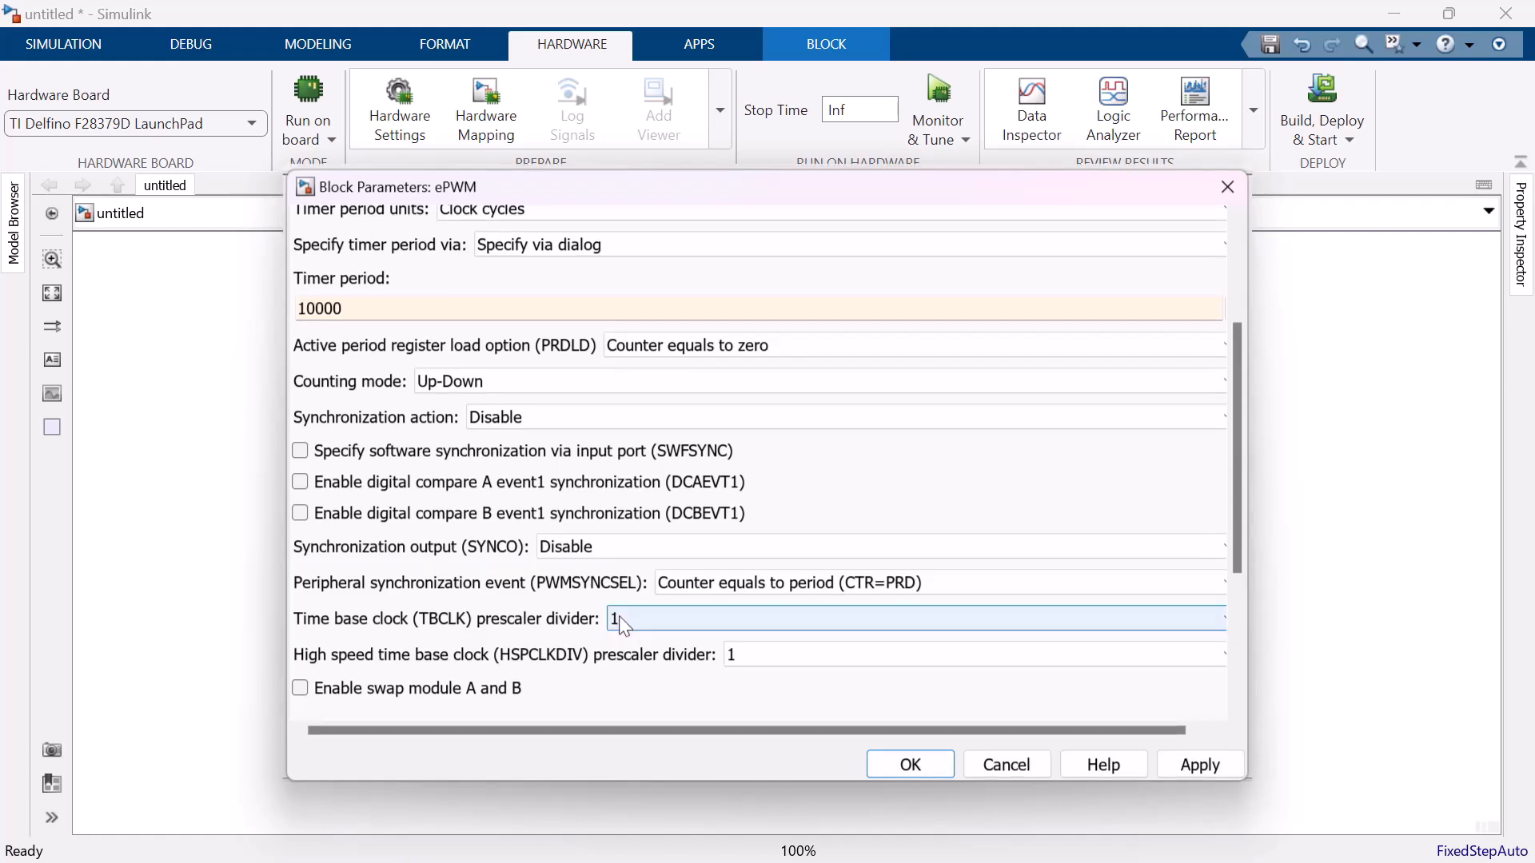
left_click(619, 617)
left_click(620, 621)
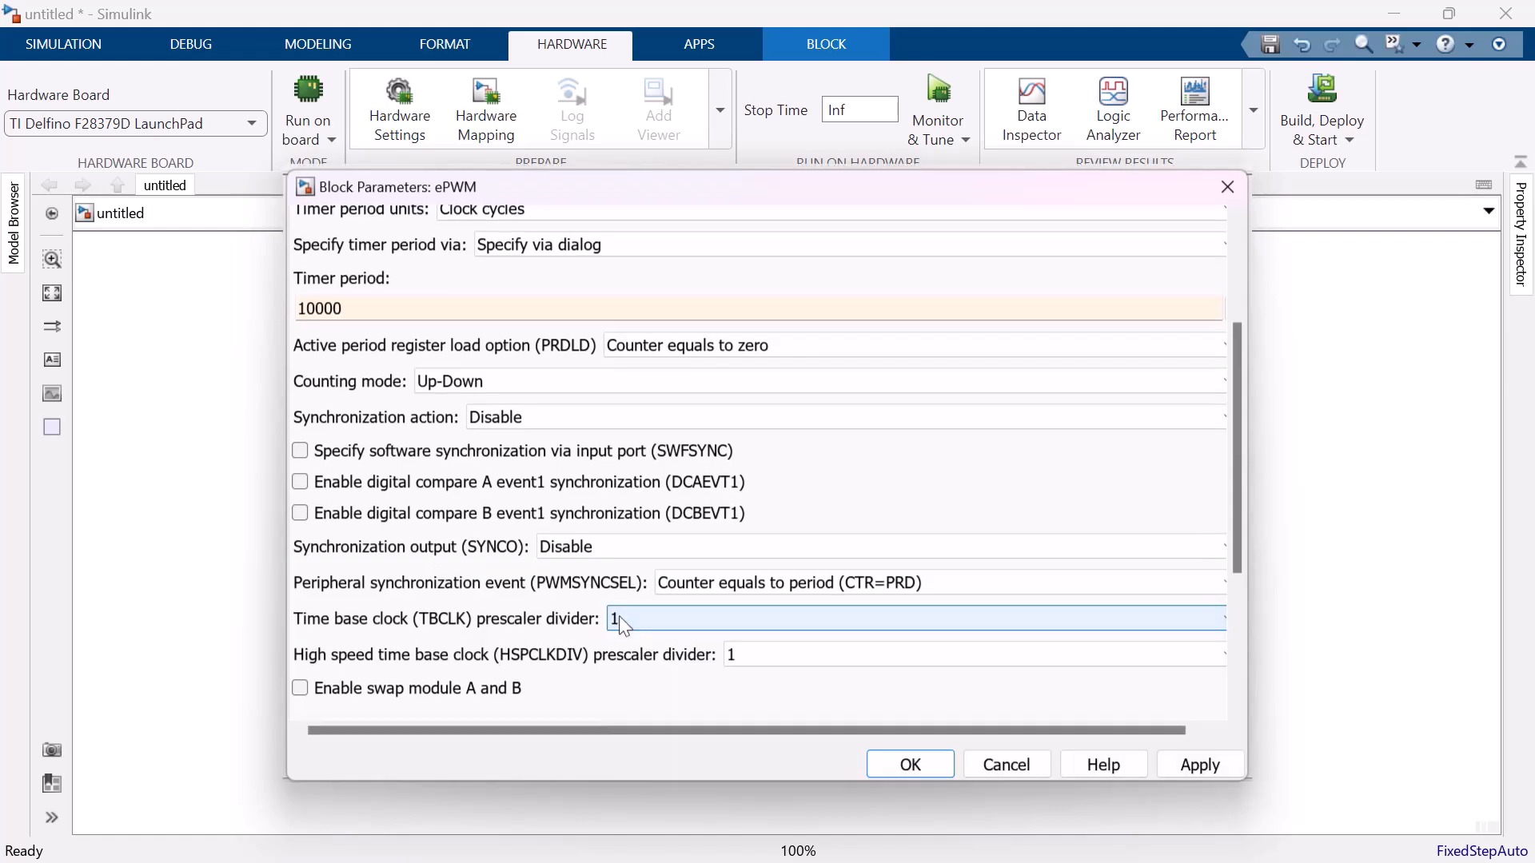
left_click(734, 656)
left_click(736, 654)
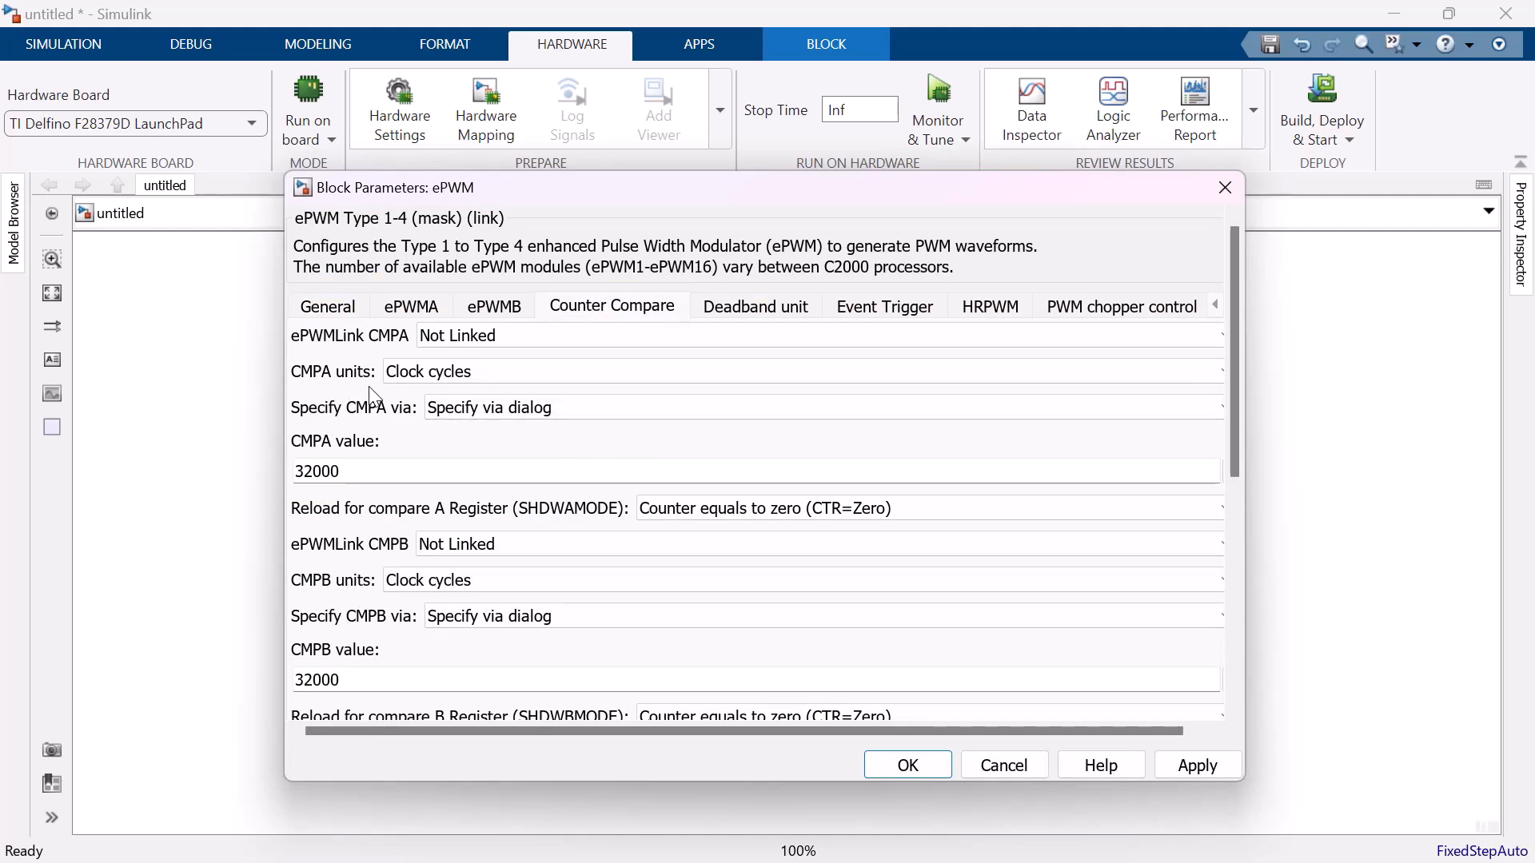
Set the CMPA units to Percentages, specify CMPA via Input port with initial value 50, and apply the counter compare settings.
left_click(507, 374)
left_click(493, 415)
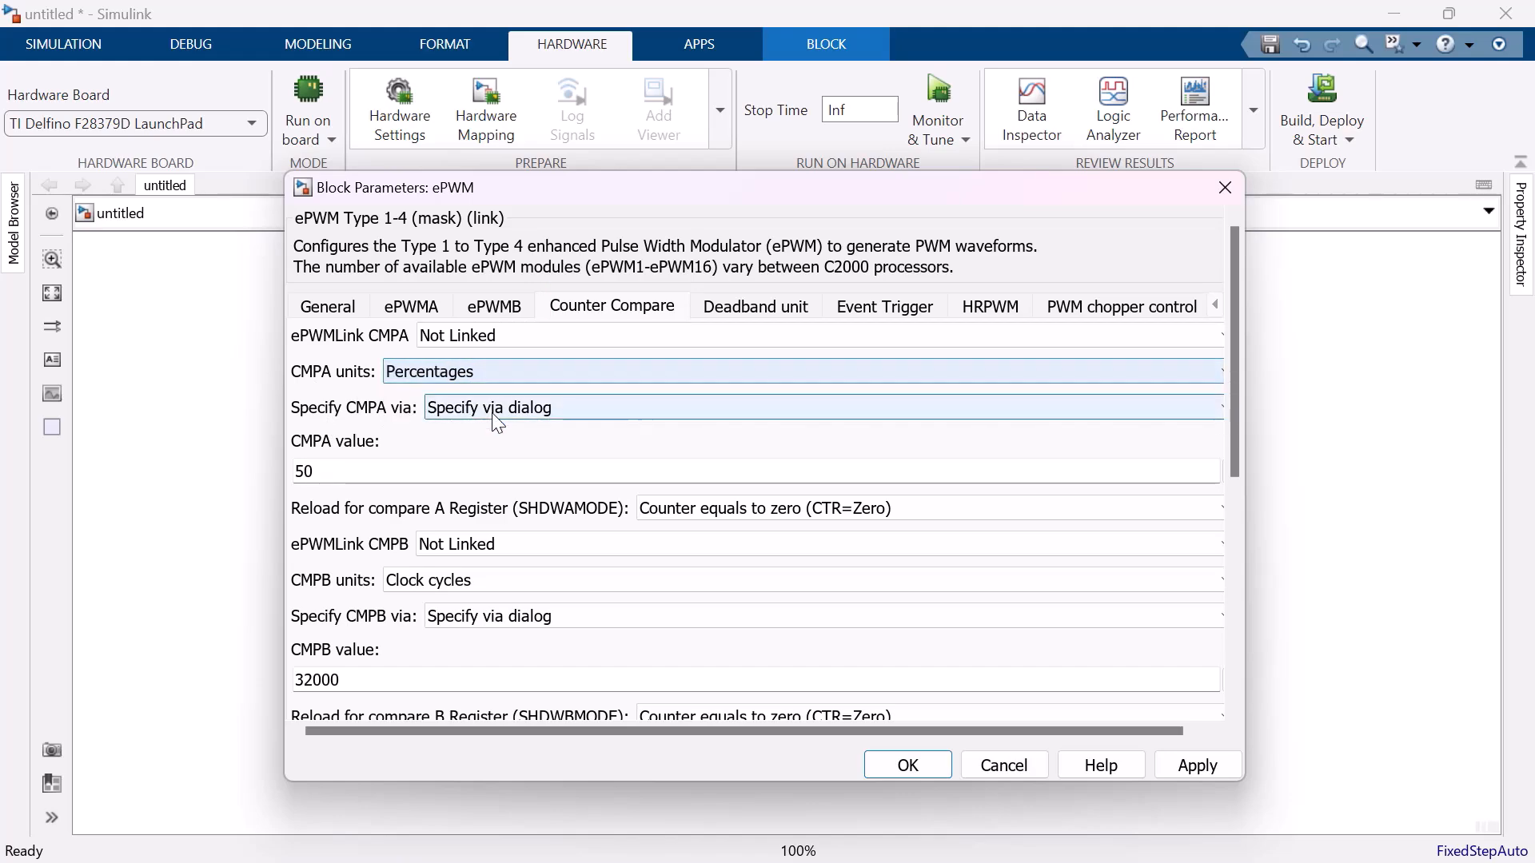
double_click(365, 472)
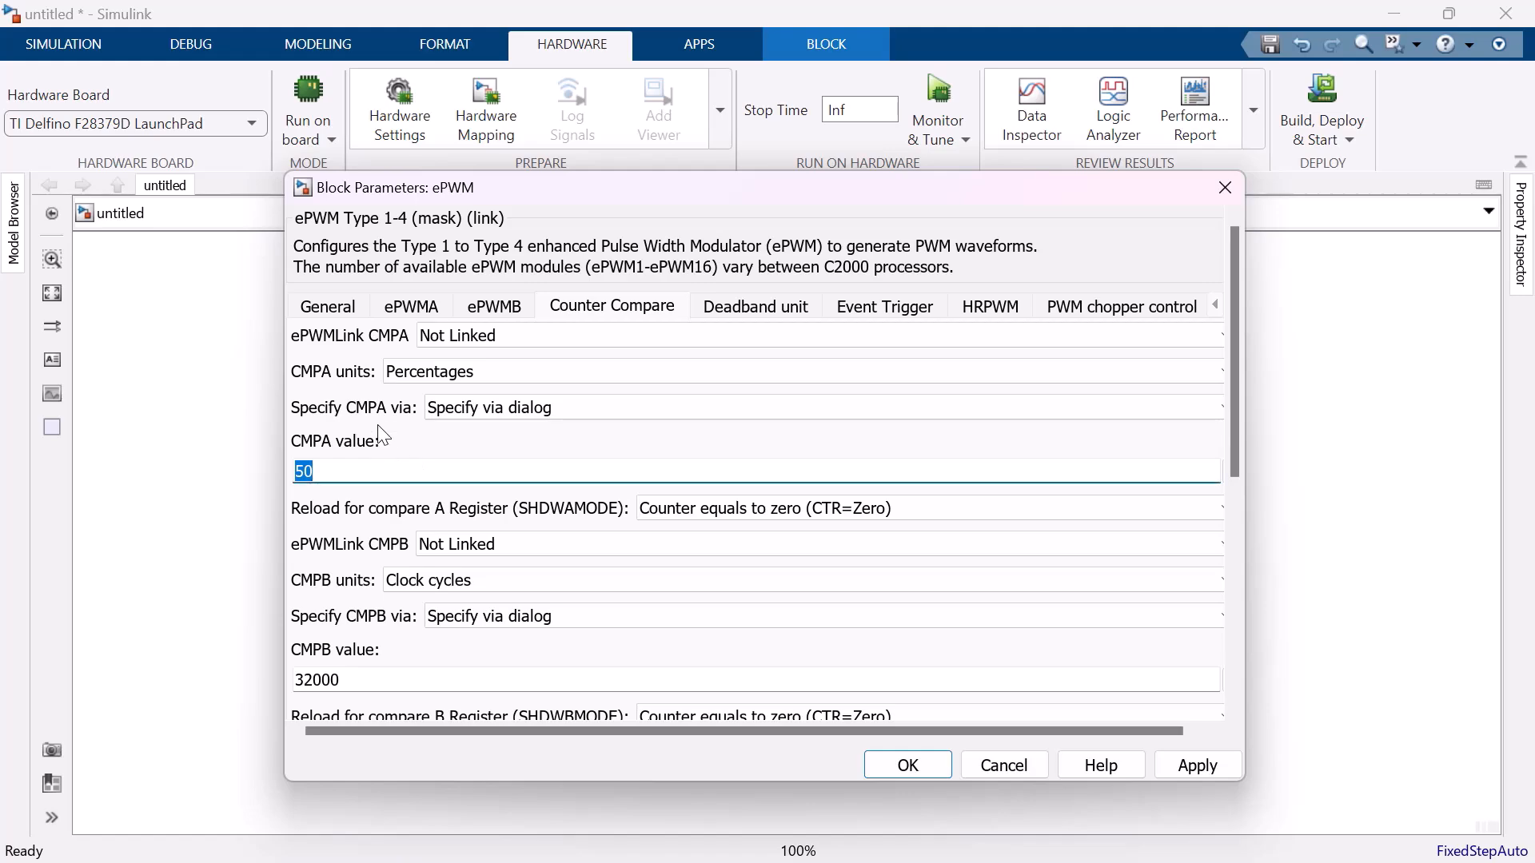
left_click(462, 410)
left_click(467, 452)
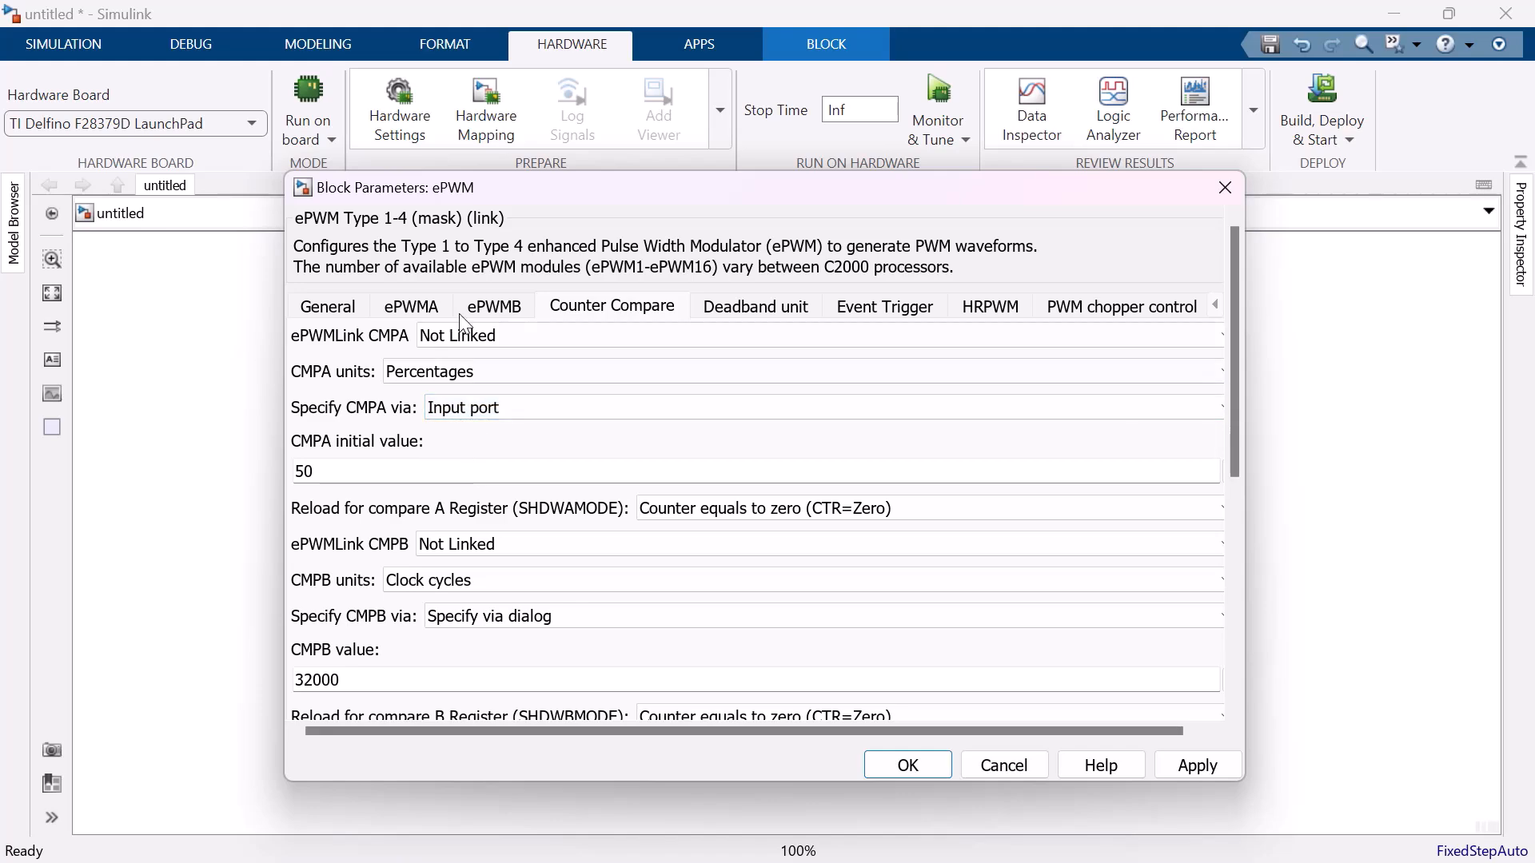
left_click(1187, 772)
left_click_drag(529, 194, 1179, 228)
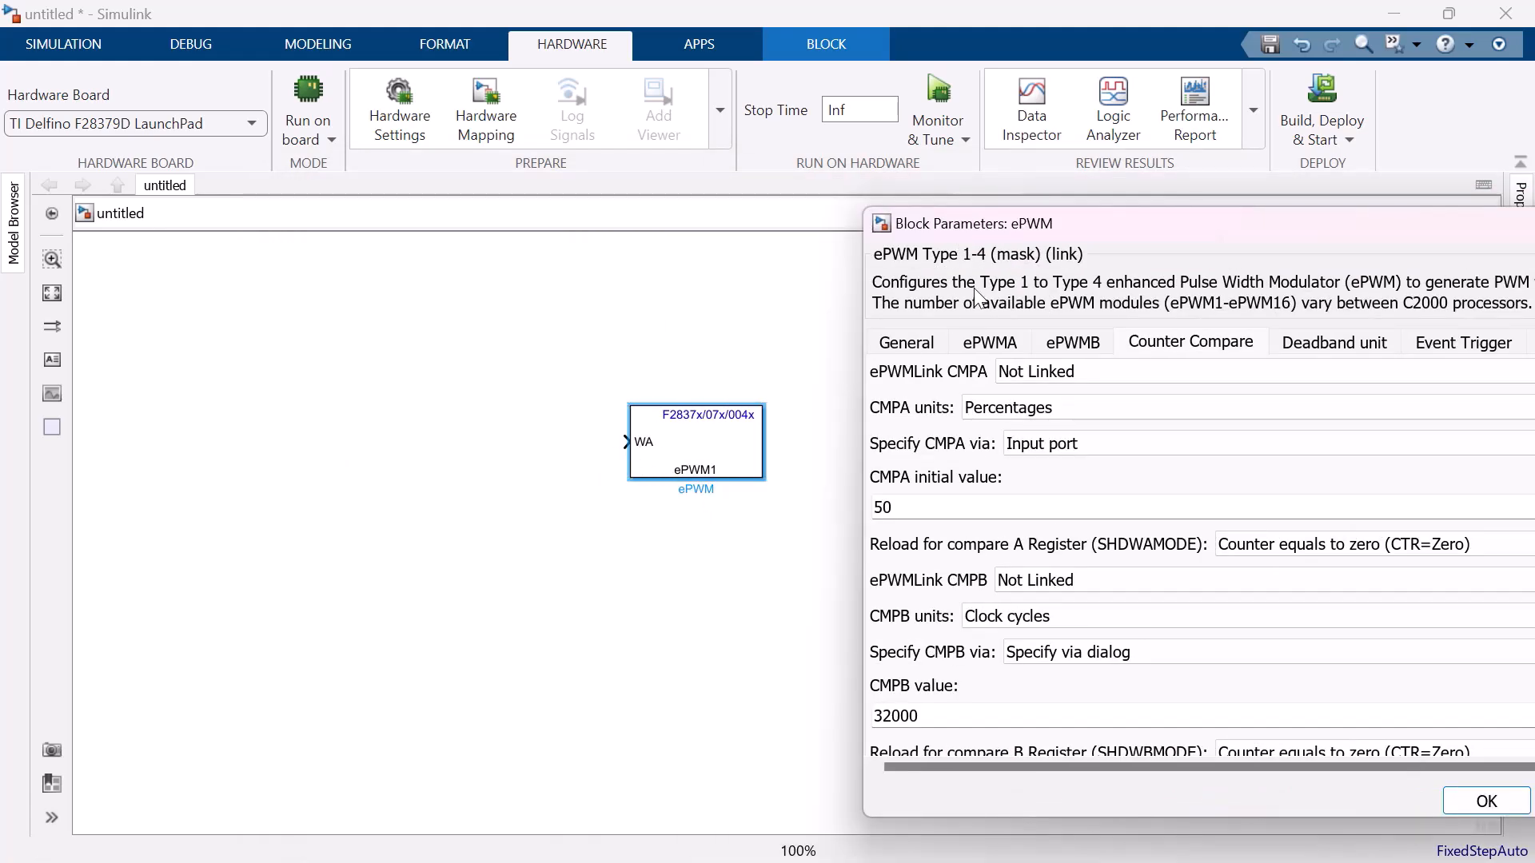
left_click_drag(994, 226, 562, 191)
Check the ePWMA and ePWMB output settings, and set the ePWM block's timer period to 9999 clock cycles.
left_click(584, 316)
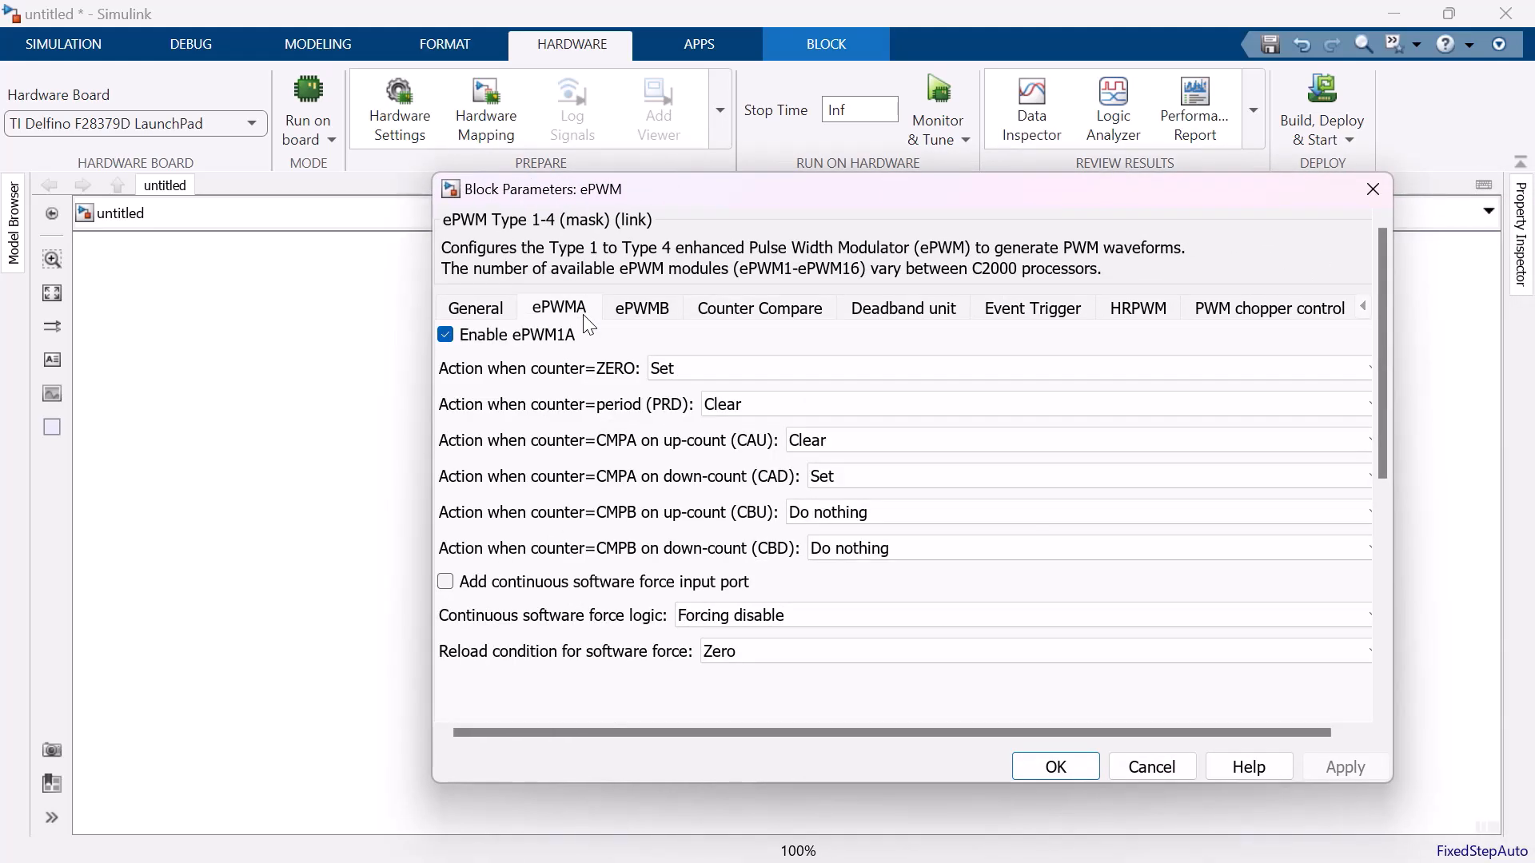
left_click(654, 317)
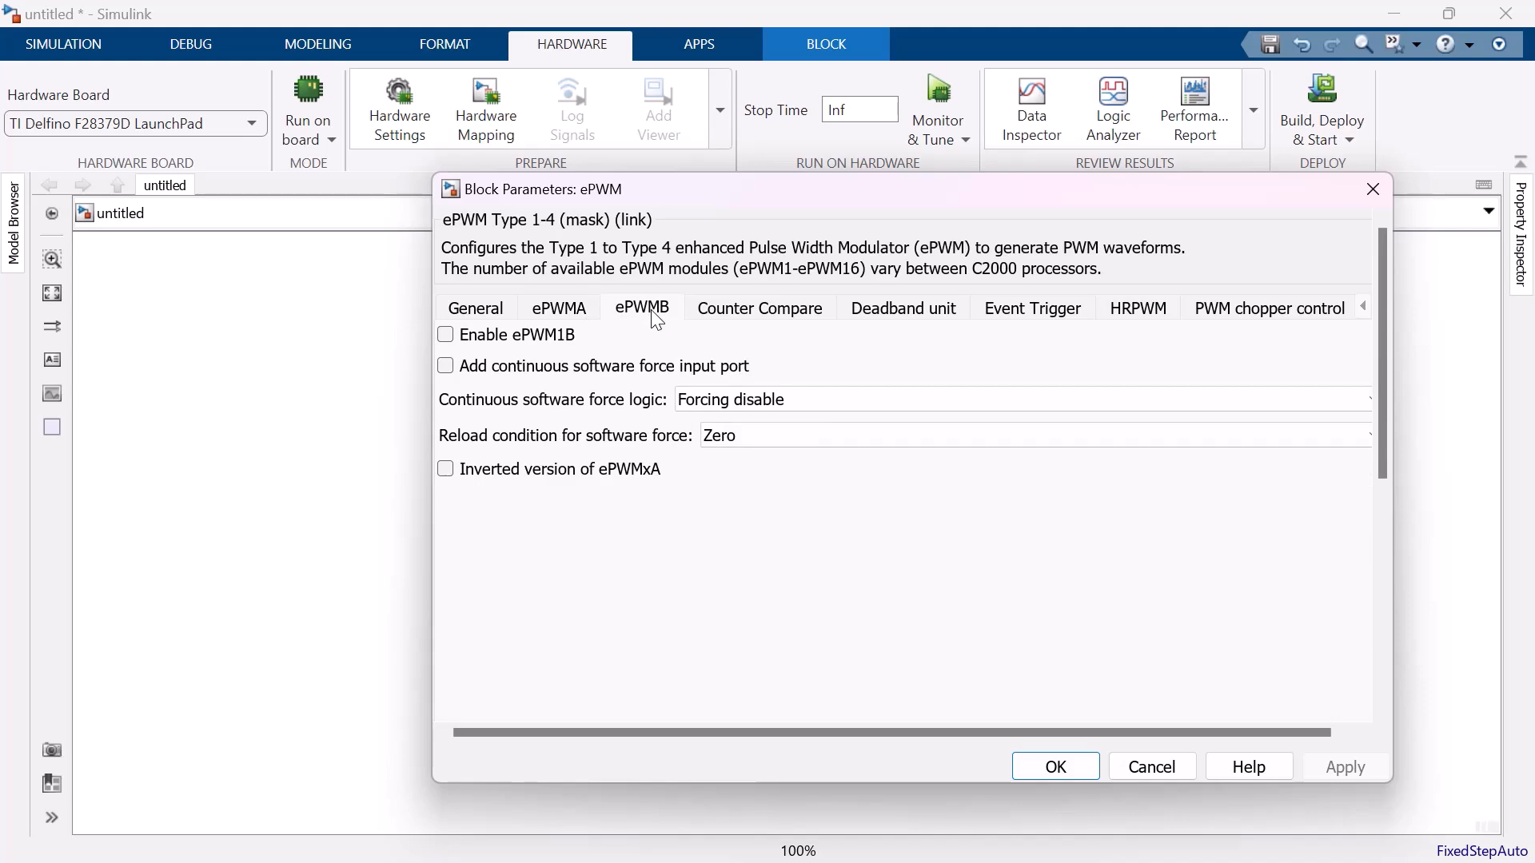
left_click(481, 312)
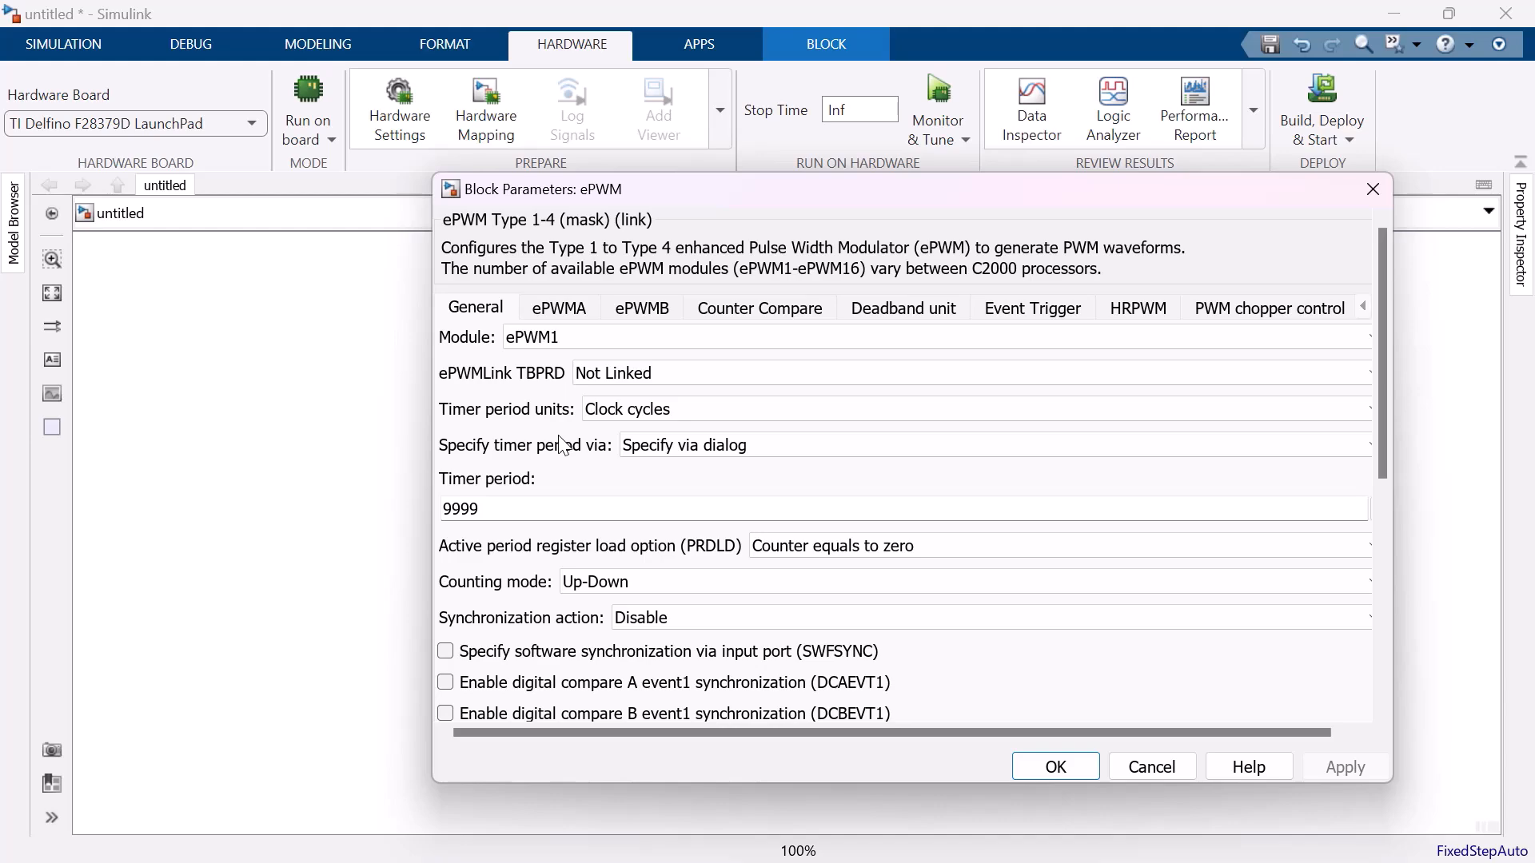
left_click(1055, 768)
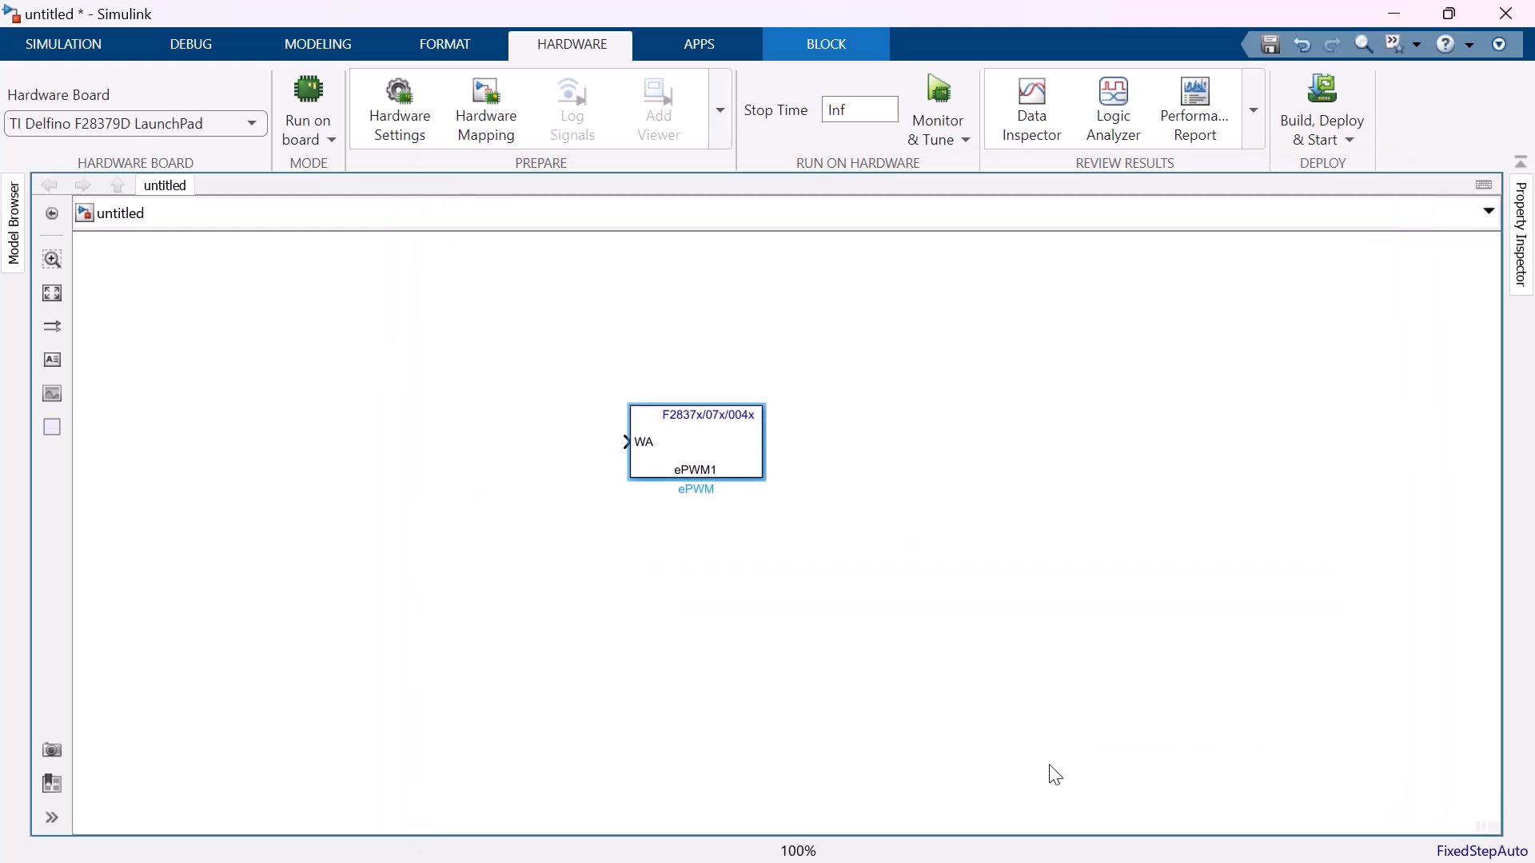
Add a Constant block before the ePWM block and connect its output to the WA input.
left_click(533, 459)
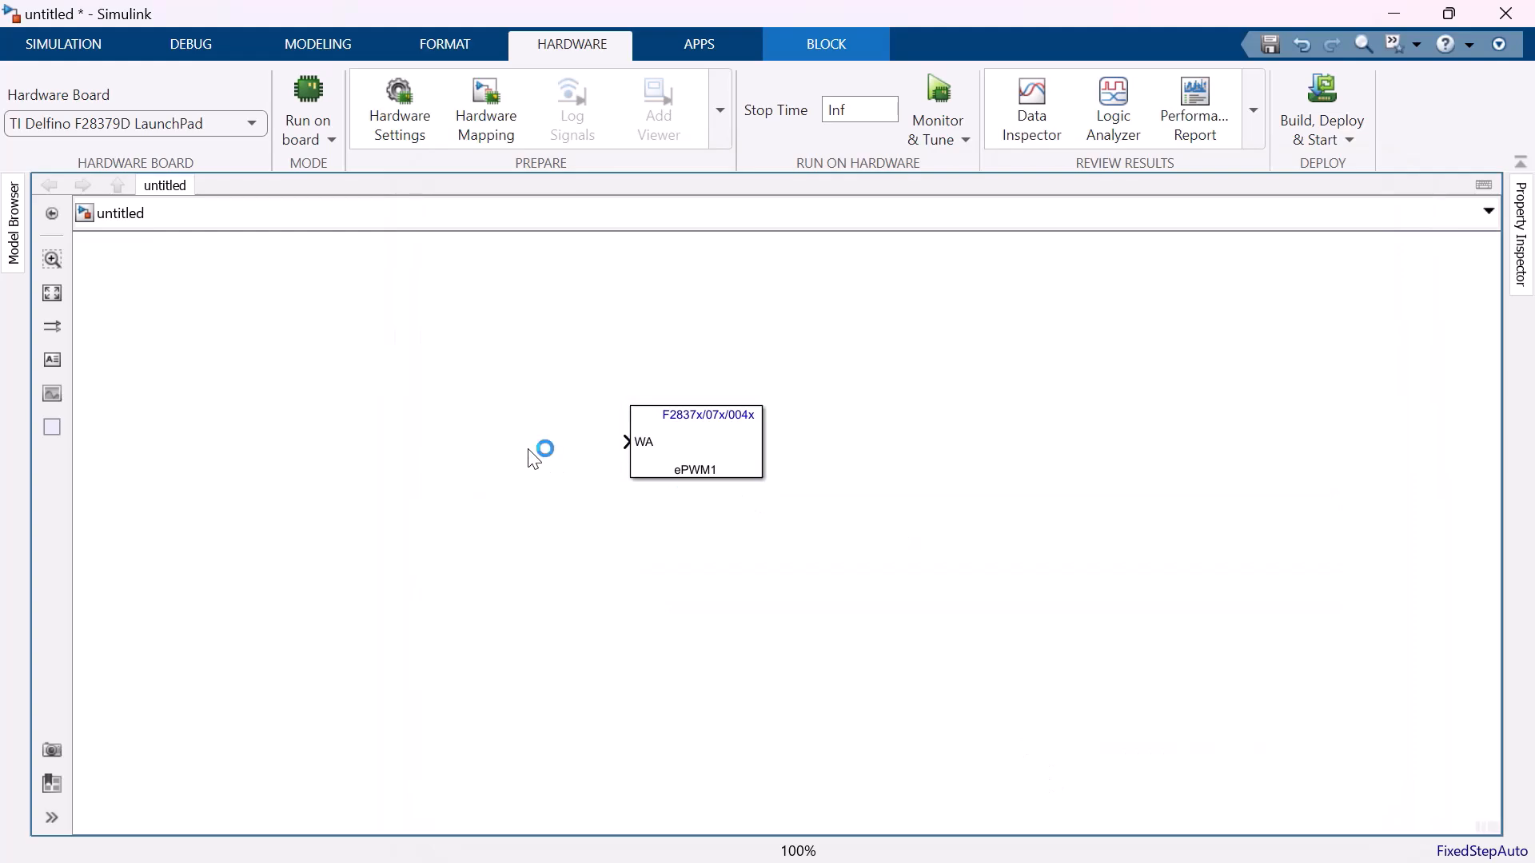
type("cons")
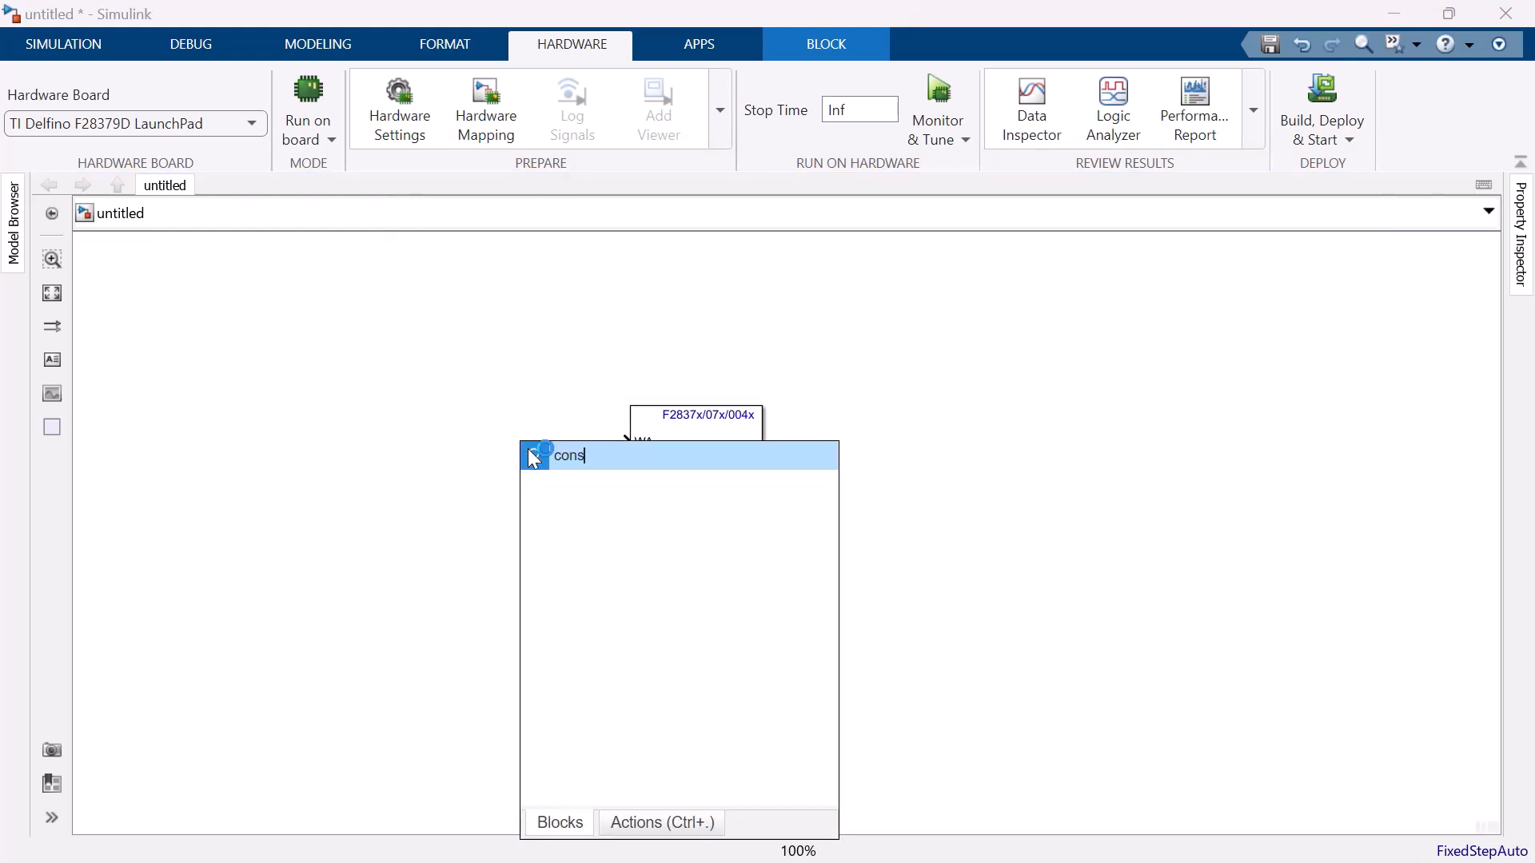
key("Return")
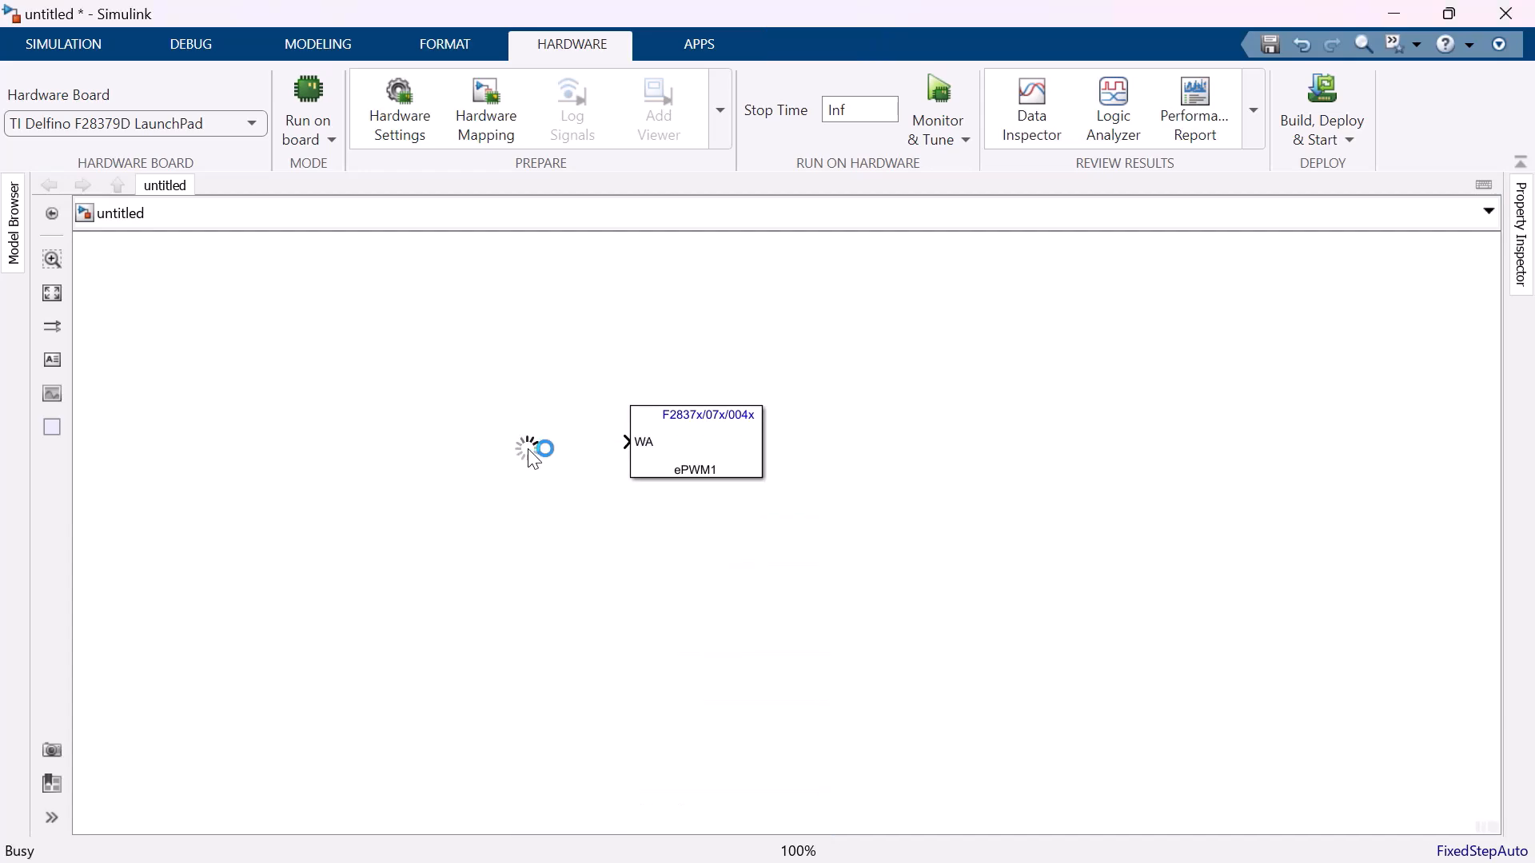
left_click_drag(528, 449, 527, 443)
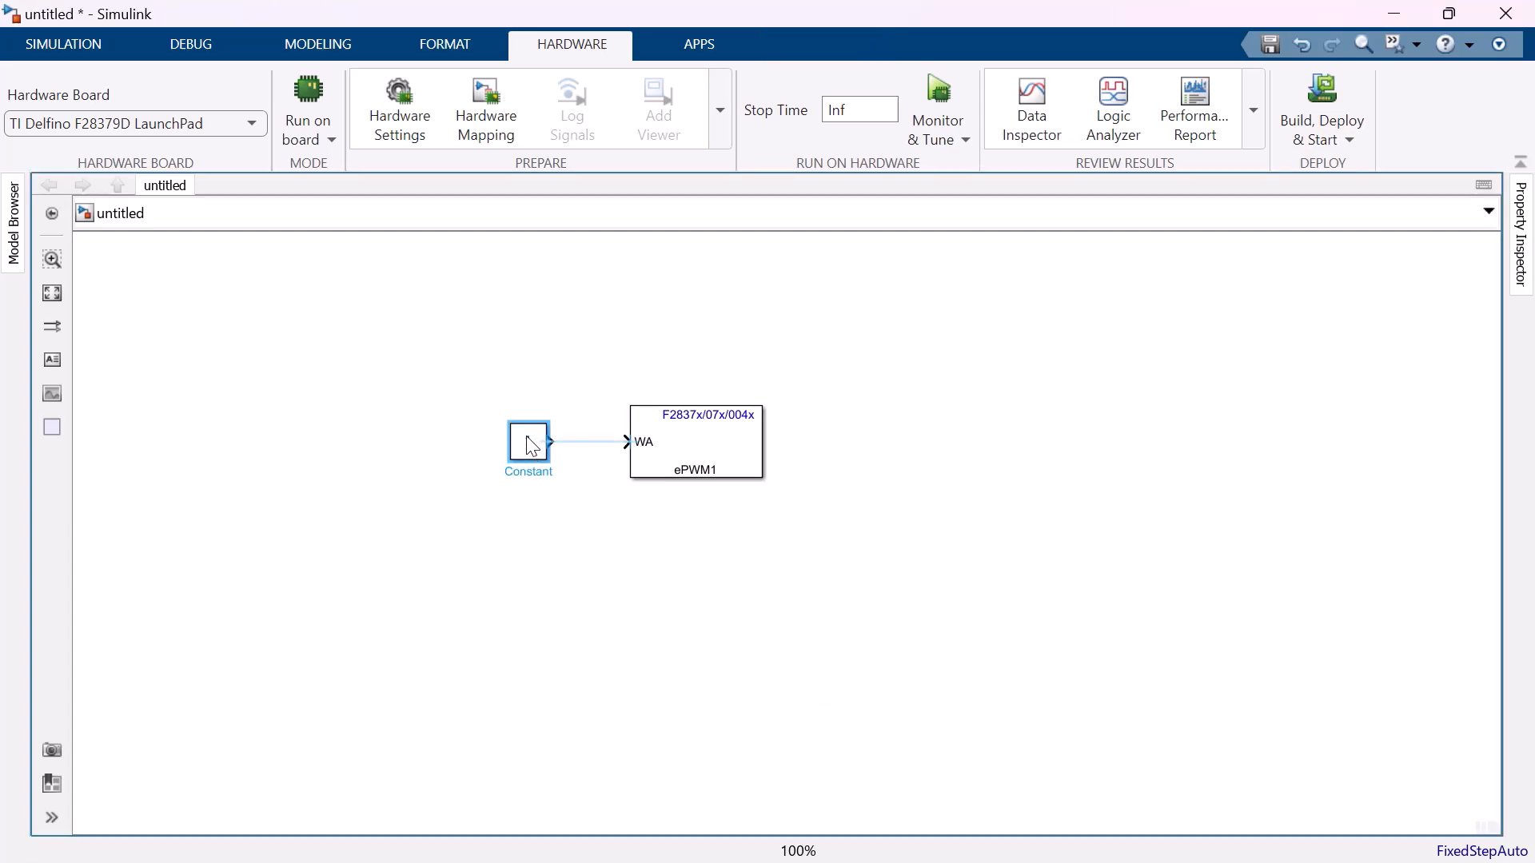
left_click(585, 445)
Label the signal between the Constant and ePWM blocks "duty cycle".
double_click(591, 445)
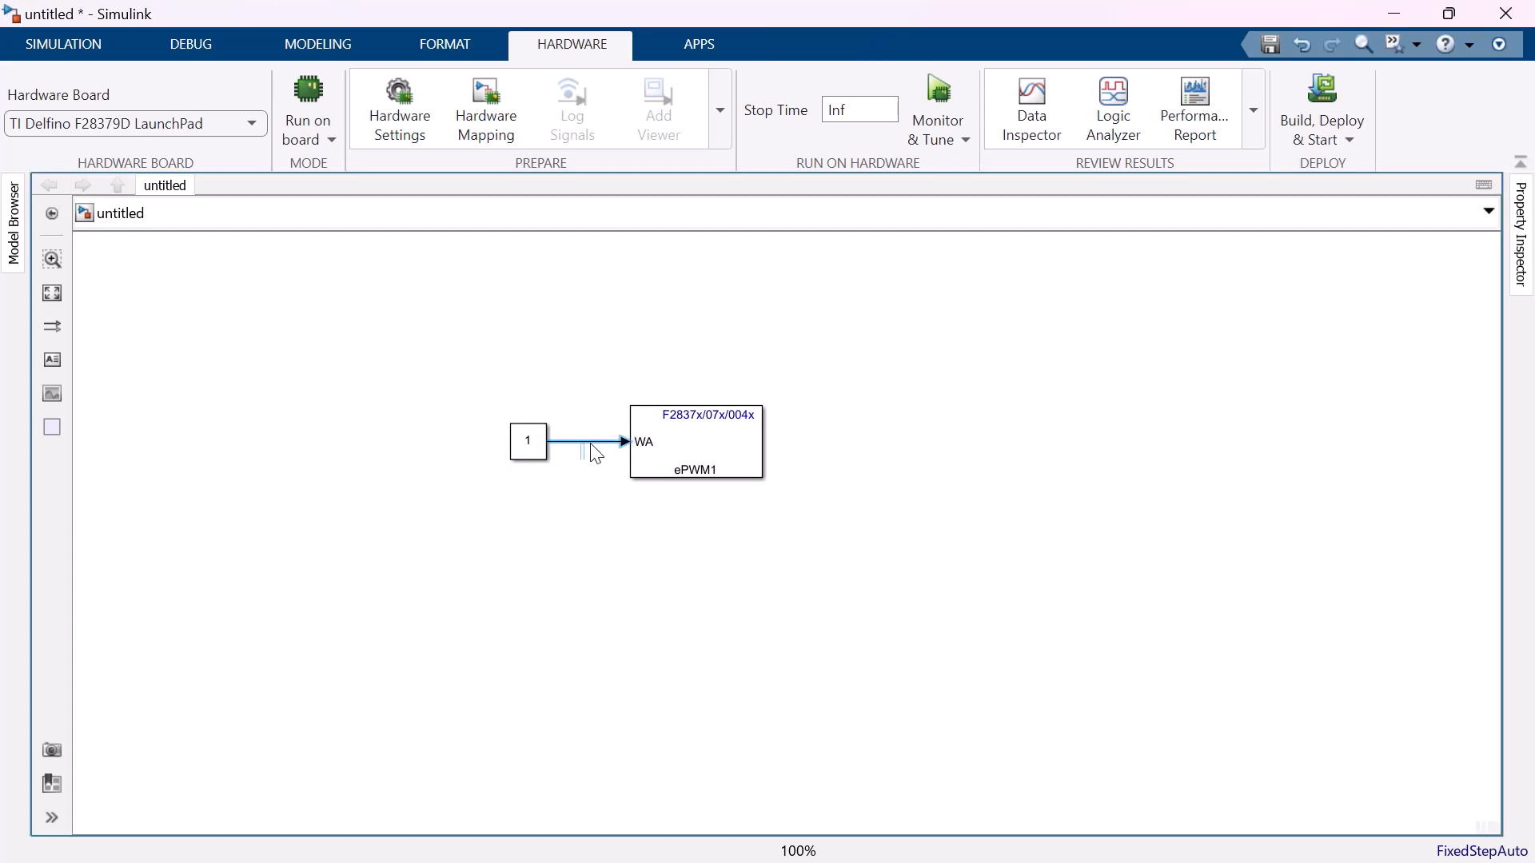
type("duty cycle")
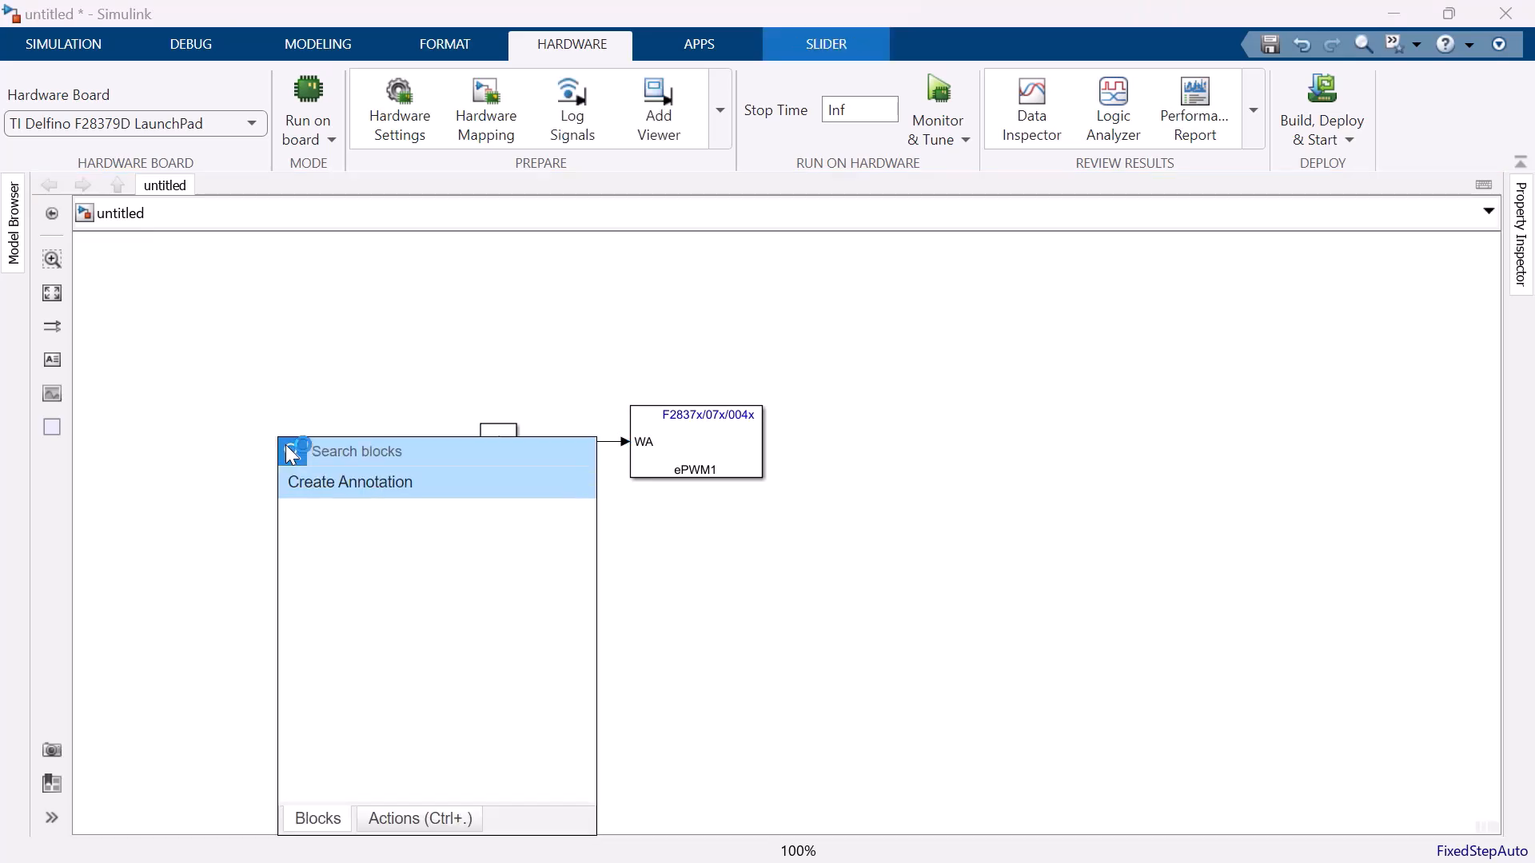
Add a Slider block from Simulink/Dashboard beside the Constant block.
type("slider")
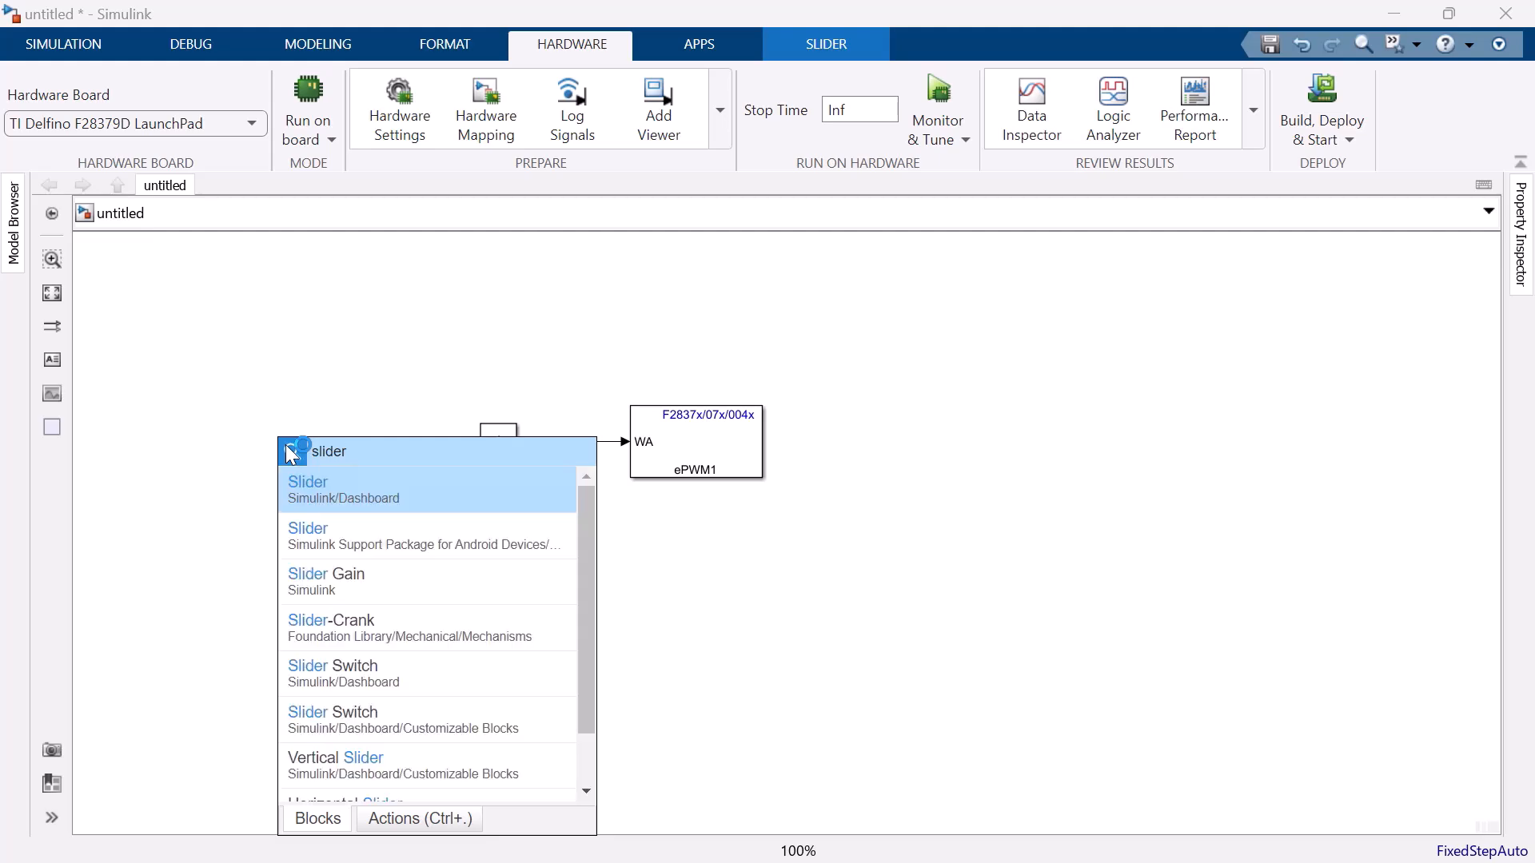
key("Return")
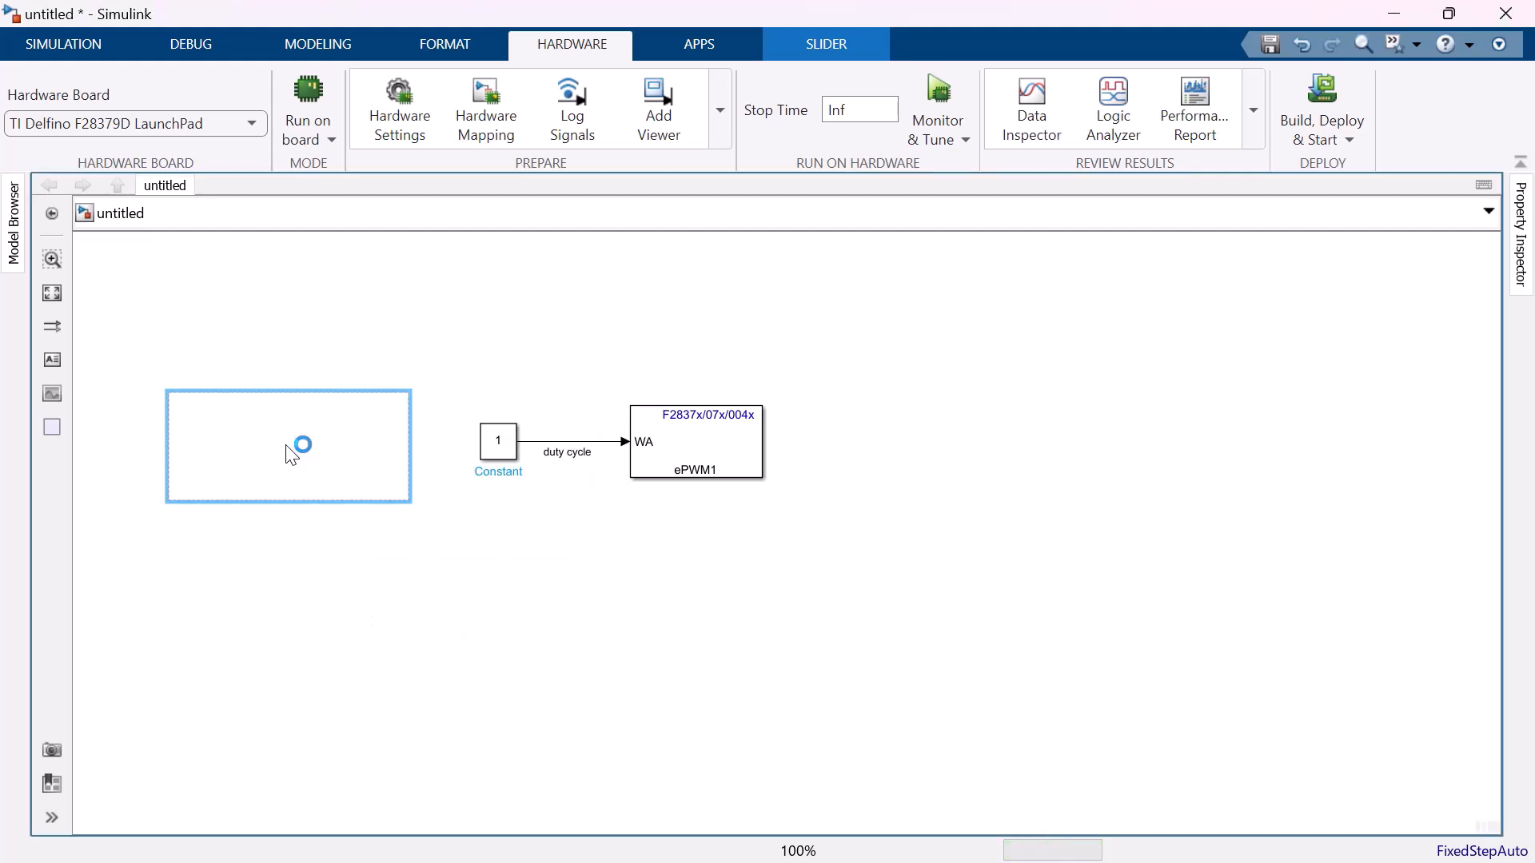
Link the slider to the Constant block's value and leave the connection mode.
left_click(288, 368)
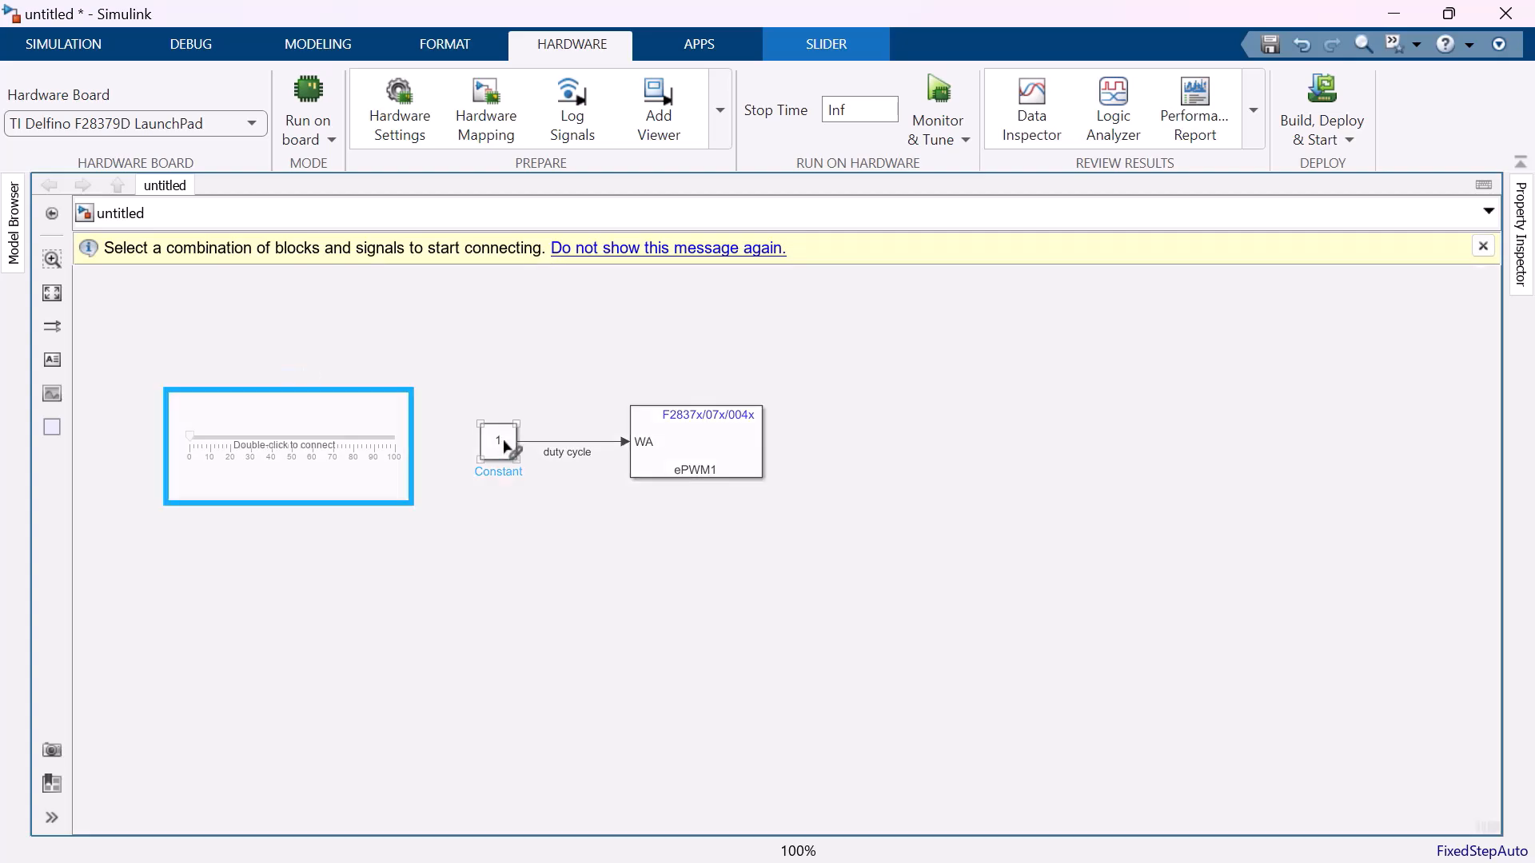
left_click(505, 446)
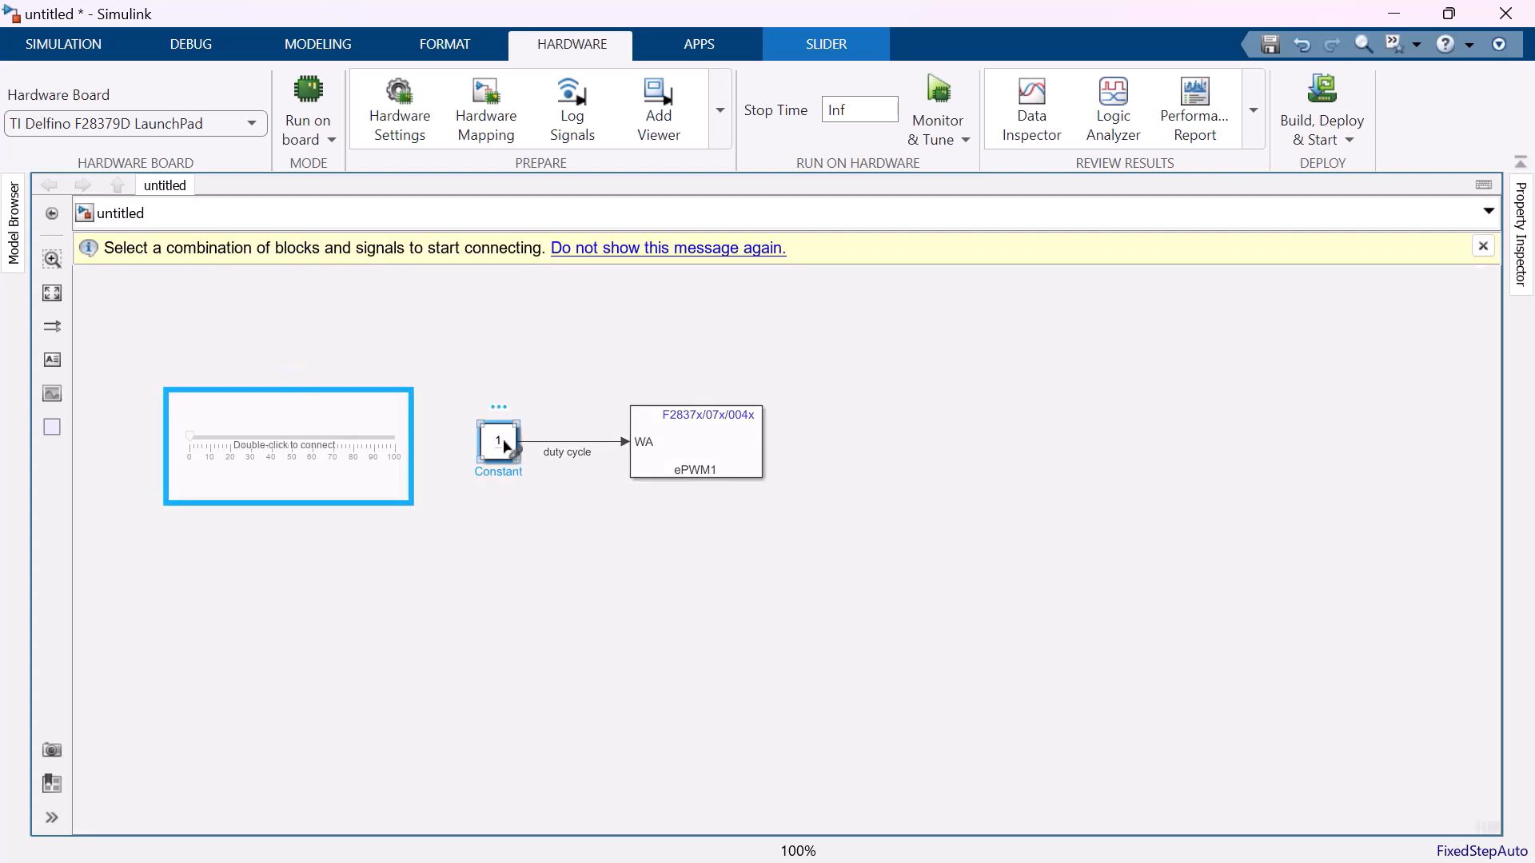
left_click(507, 479)
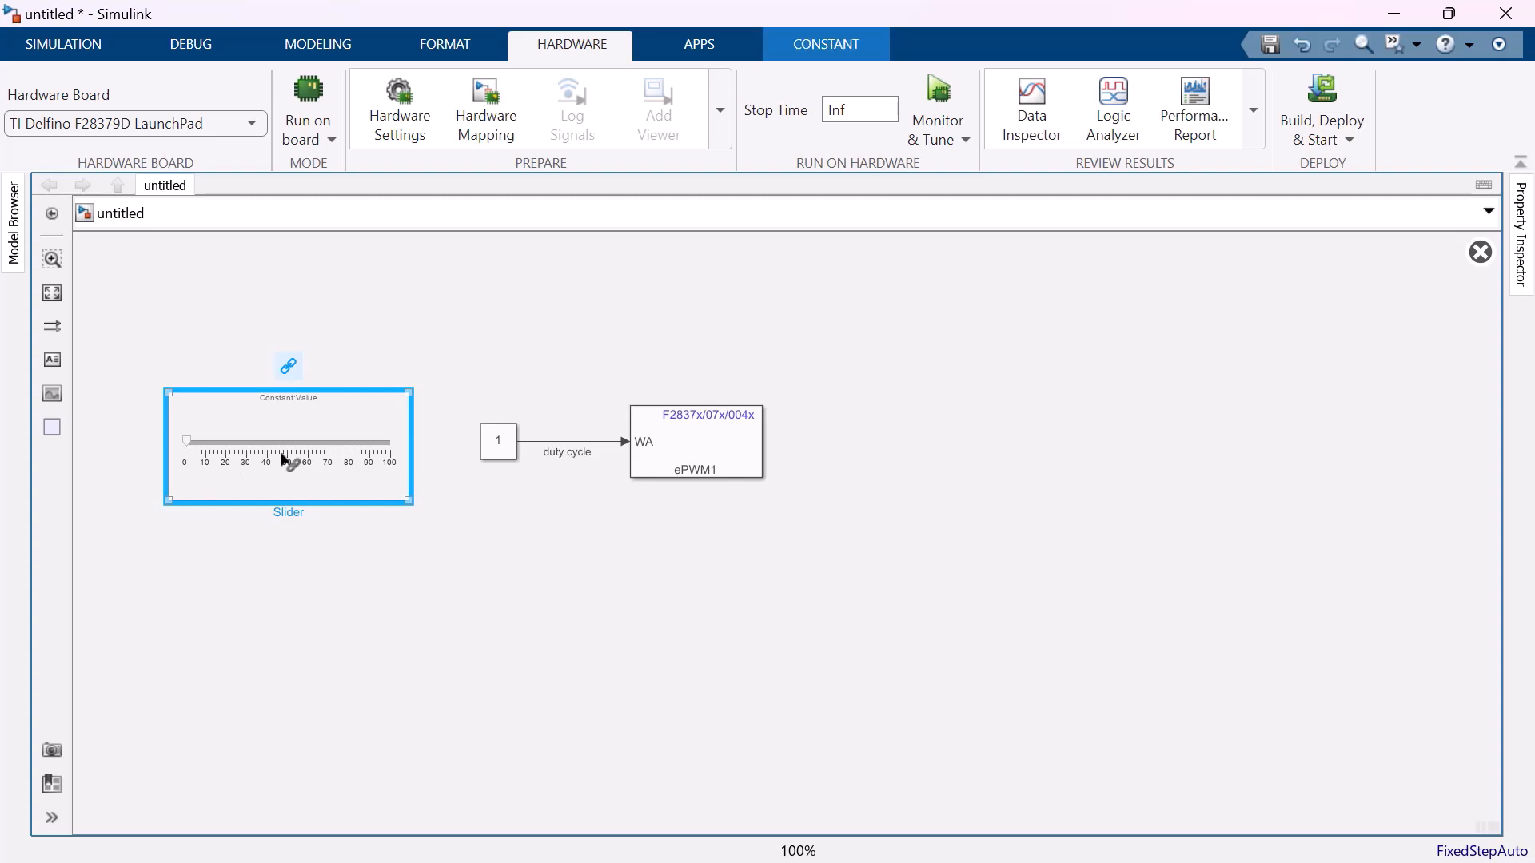
left_click(497, 458)
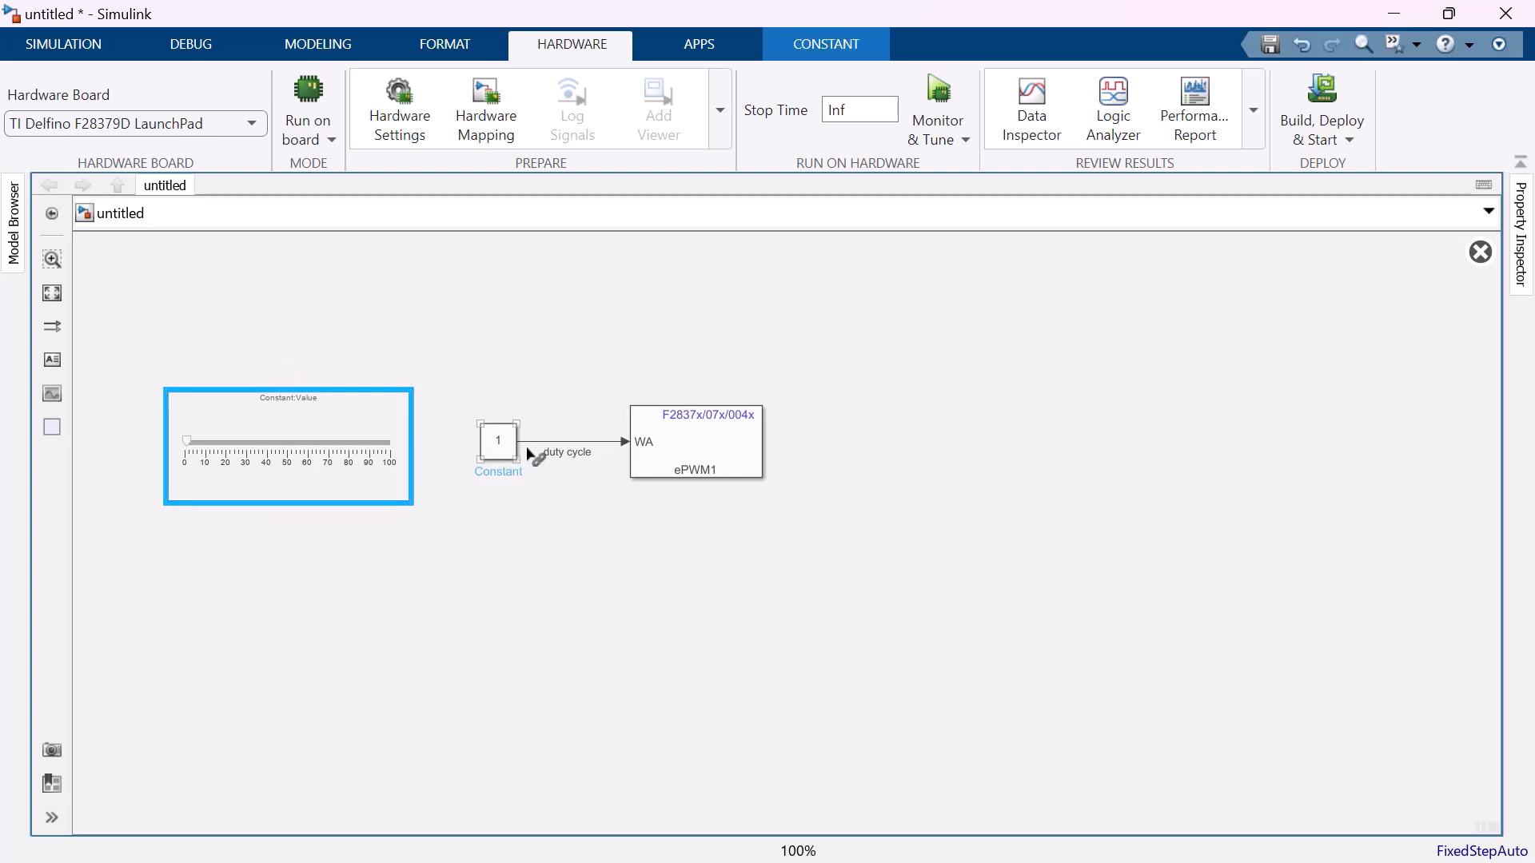
left_click(668, 442)
left_click(455, 455)
left_click(280, 449)
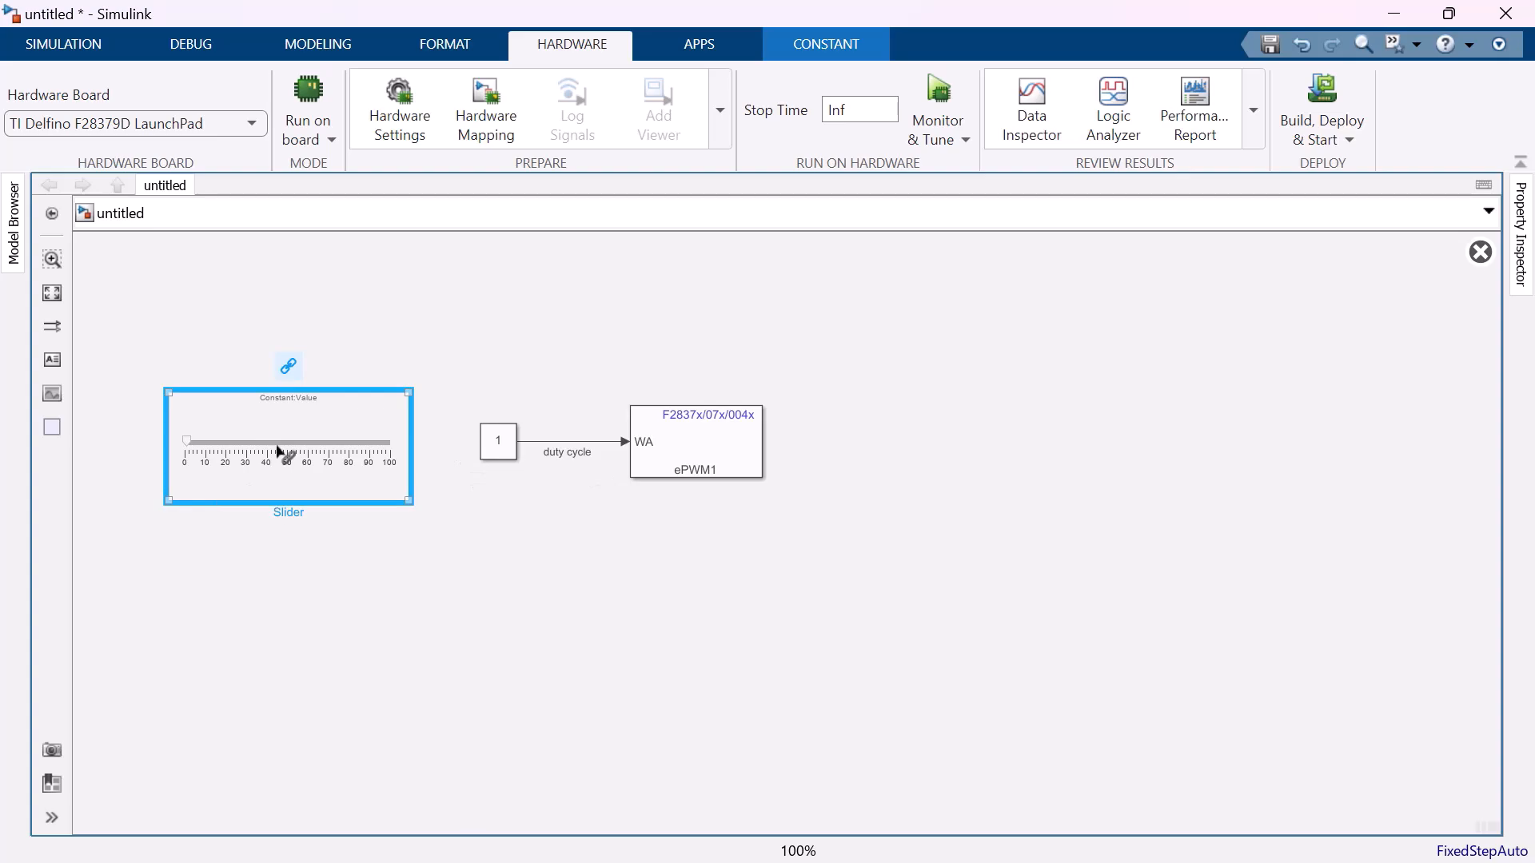
left_click(290, 368)
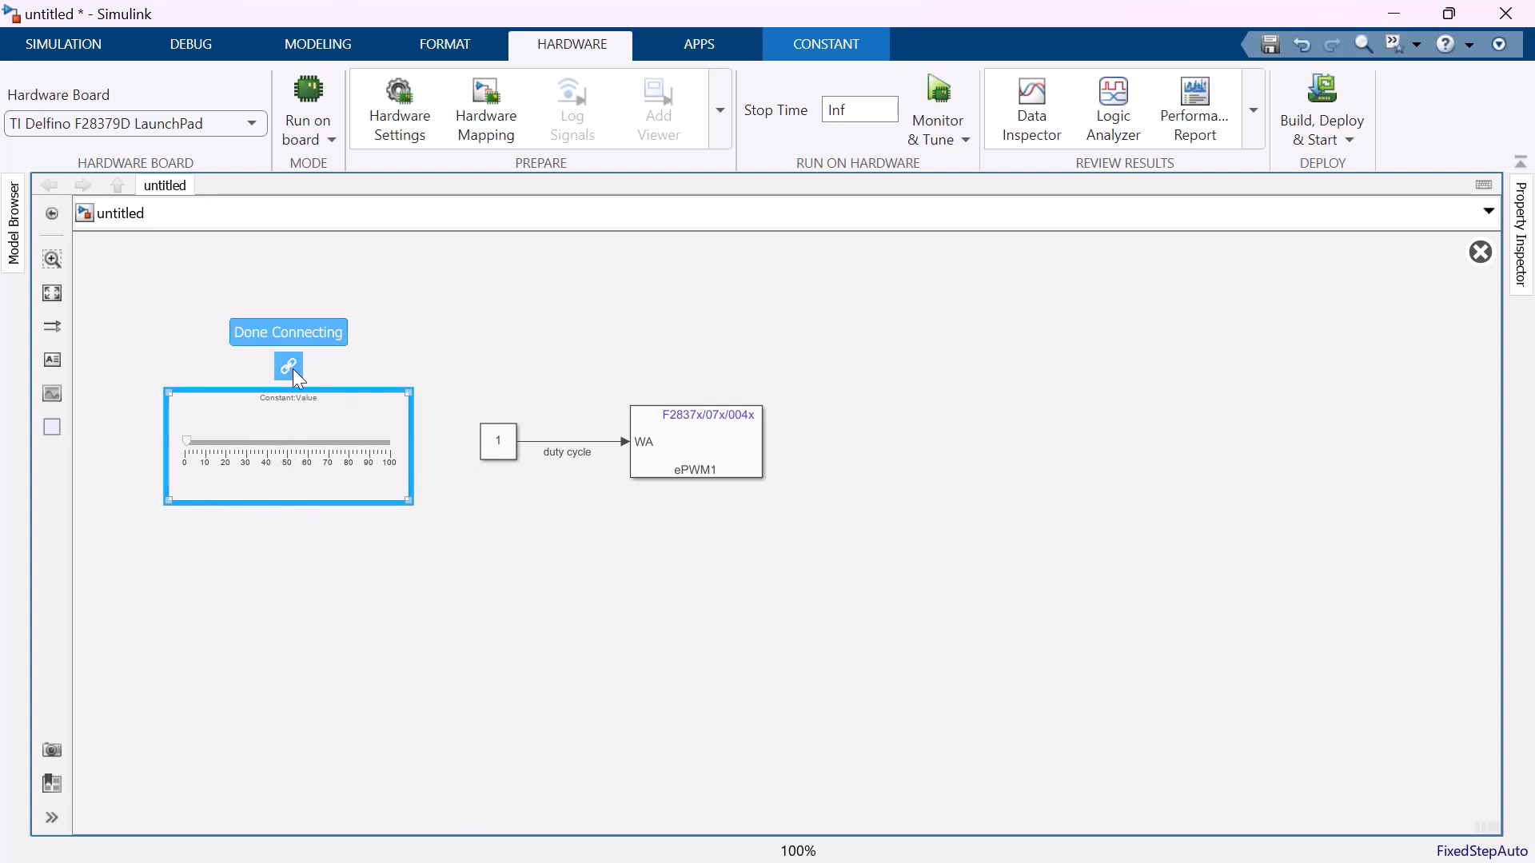
left_click(292, 367)
left_click(483, 538)
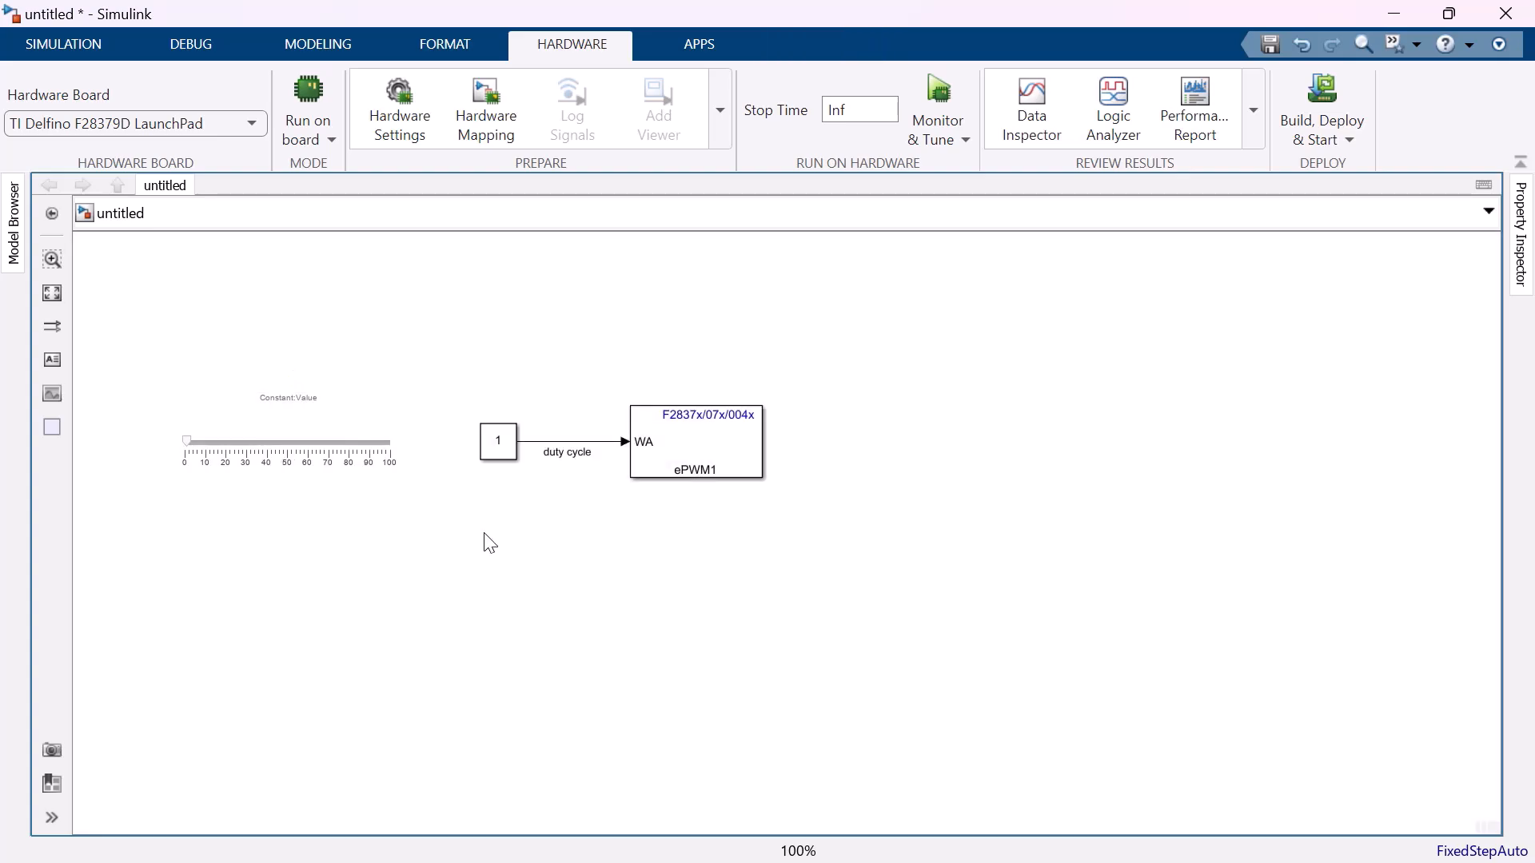
Set the Constant block's sample time to 0.0001.
left_click(499, 451)
double_click(499, 452)
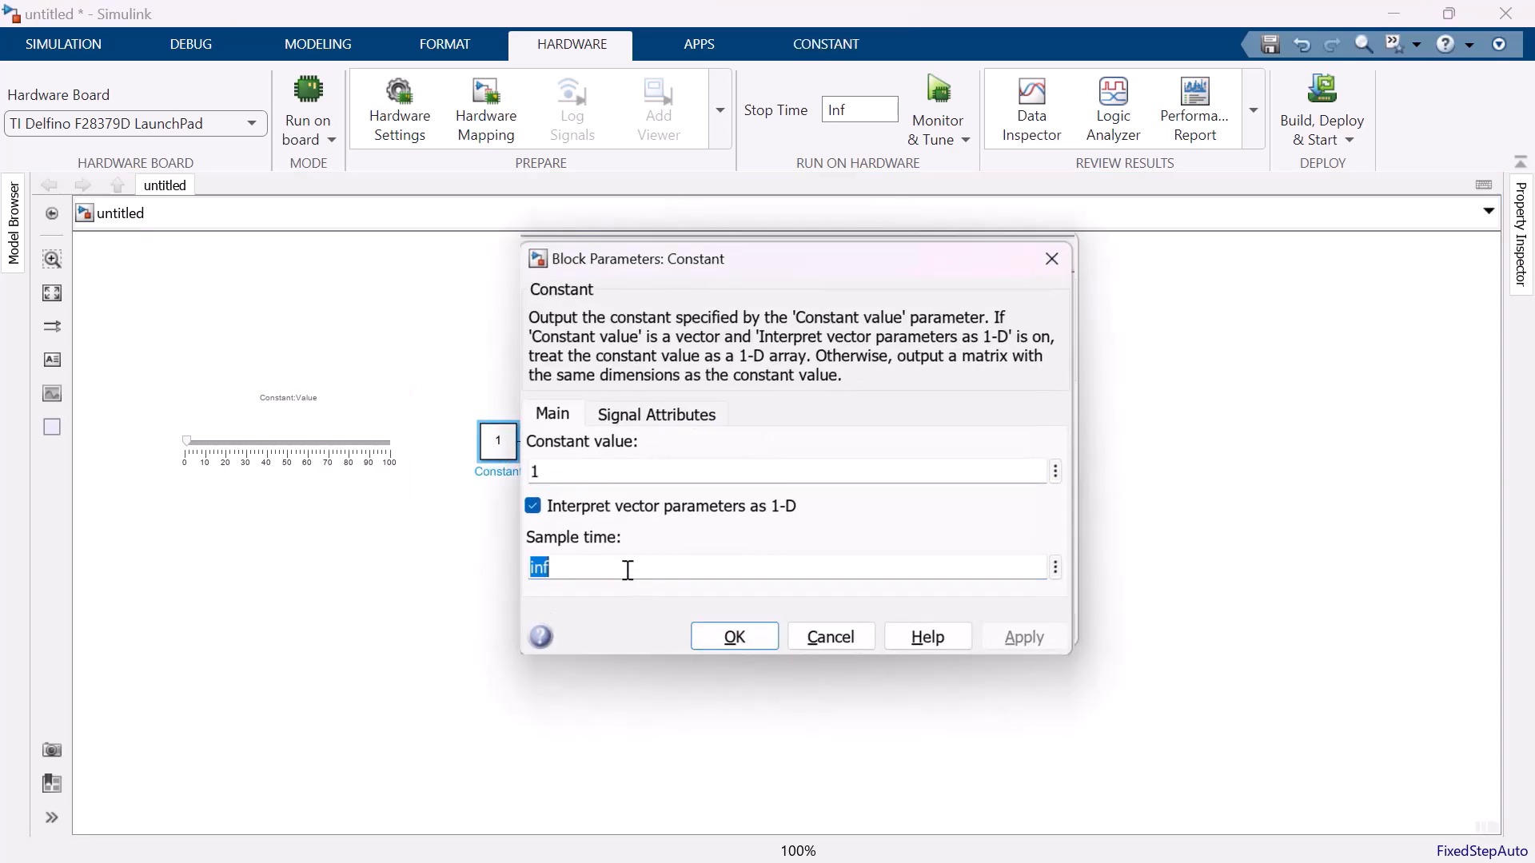
key("BackSpace")
type("0.0")
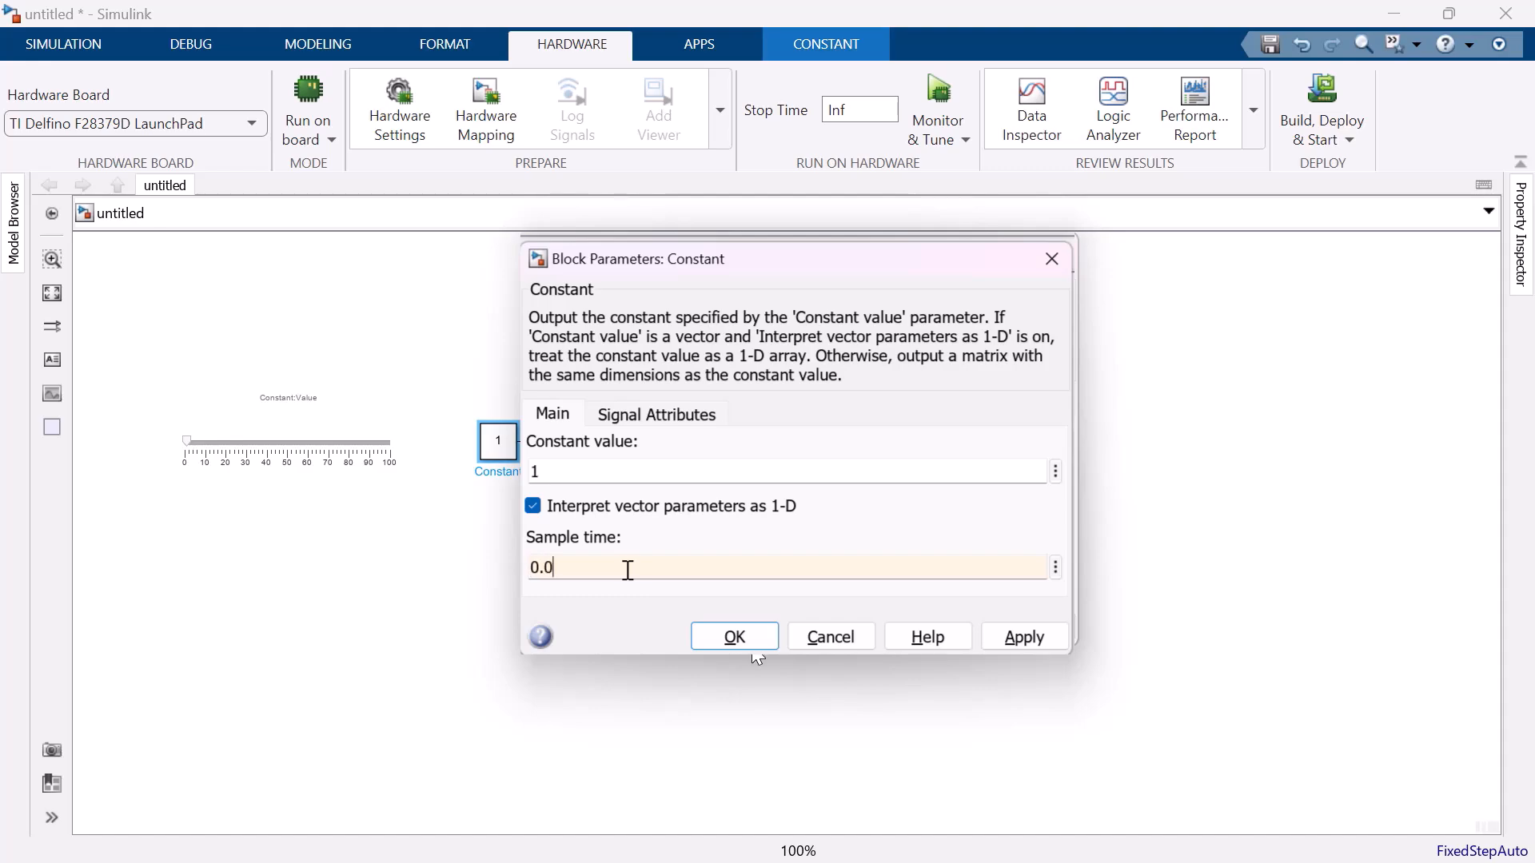
type("001")
key("Return")
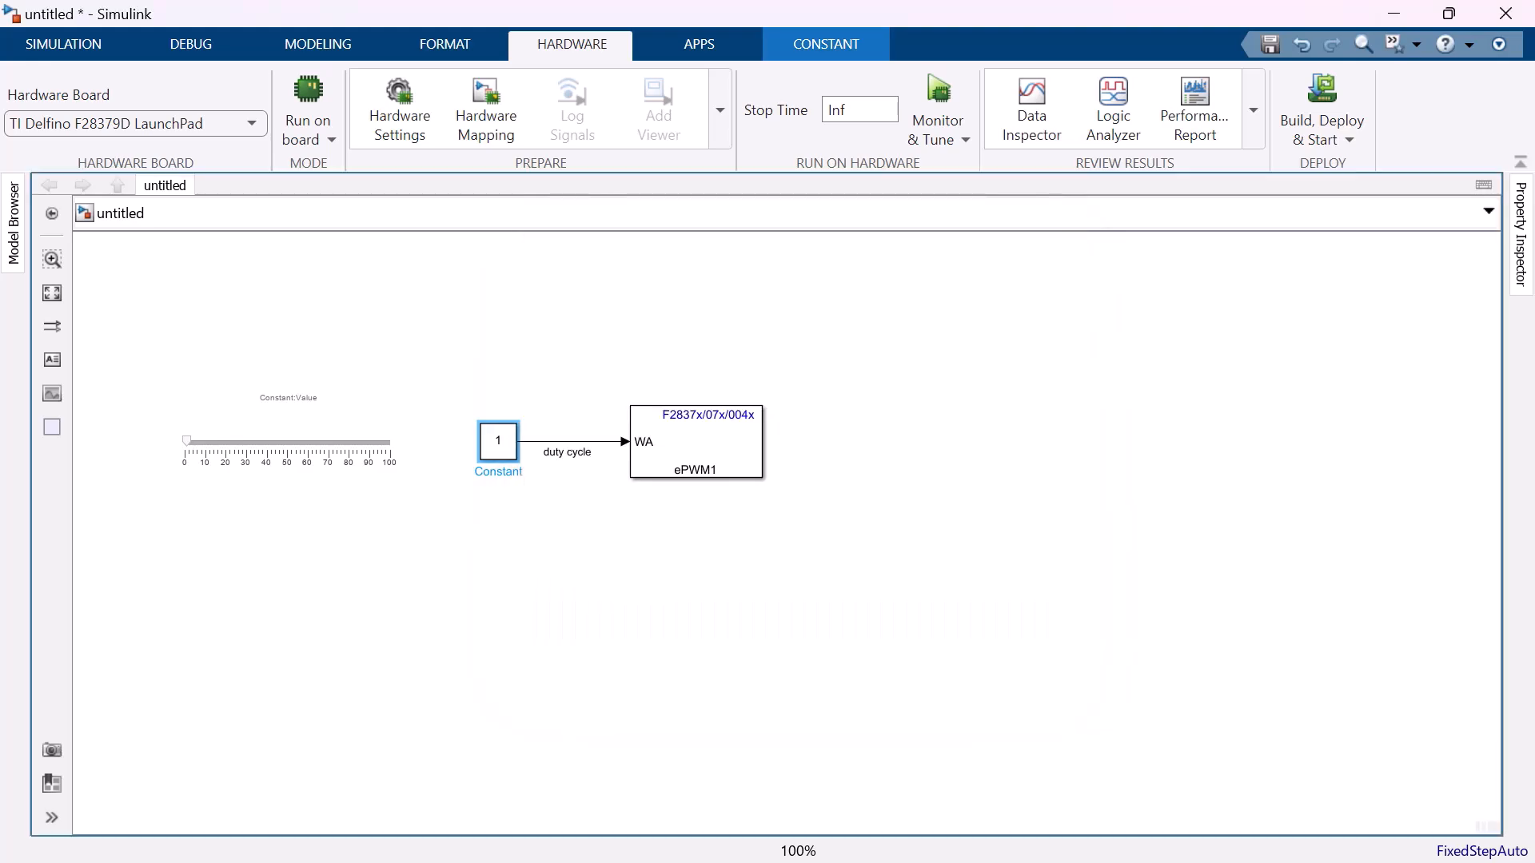
Add a Digital Input block from the C2000 Microcontroller Blockset/F2837xD below the Constant block.
left_click(523, 623)
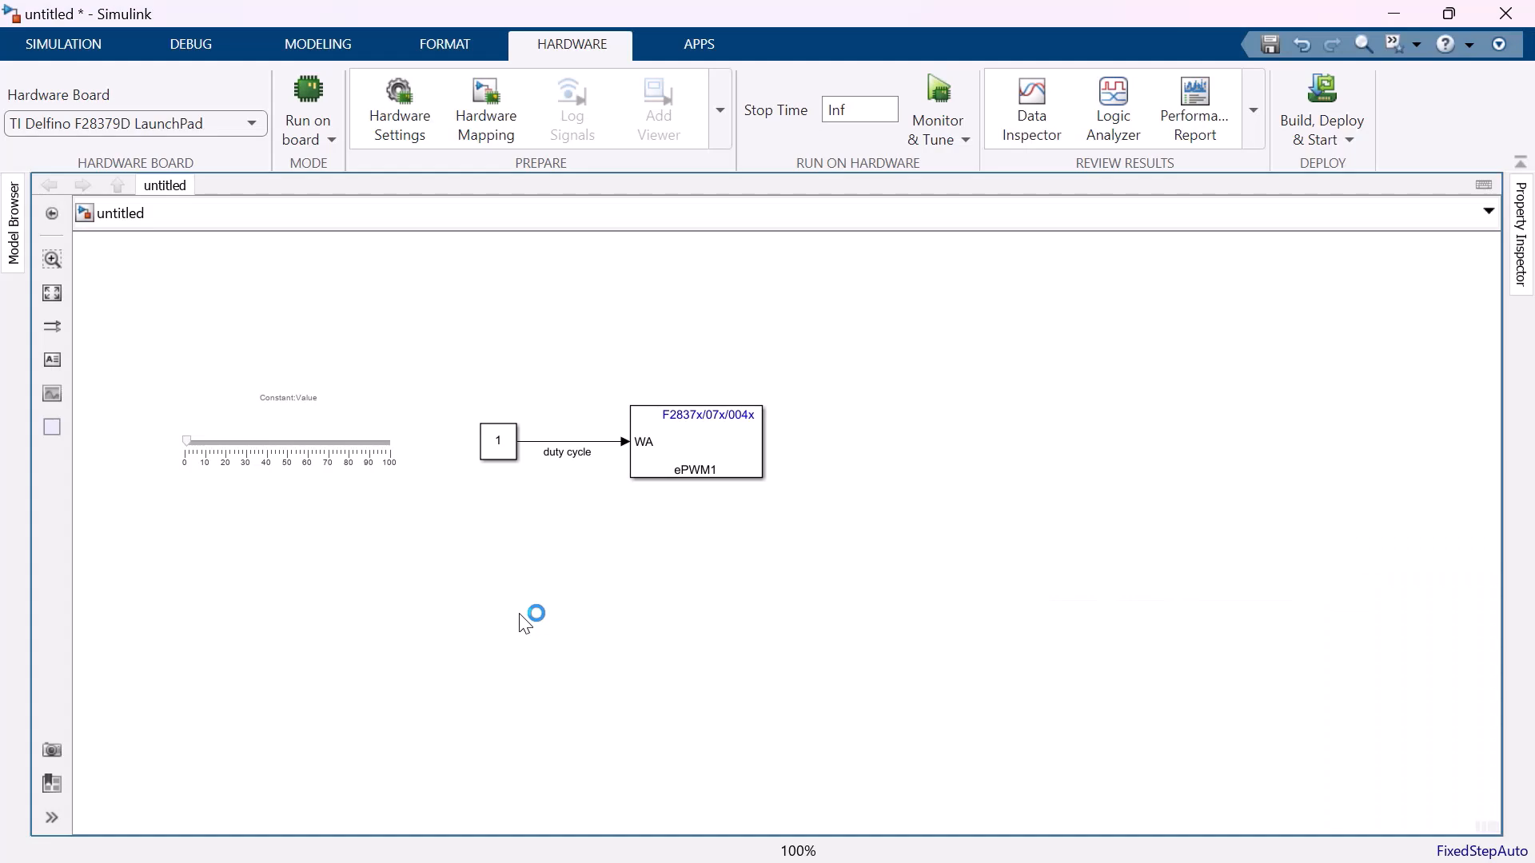
type("digit")
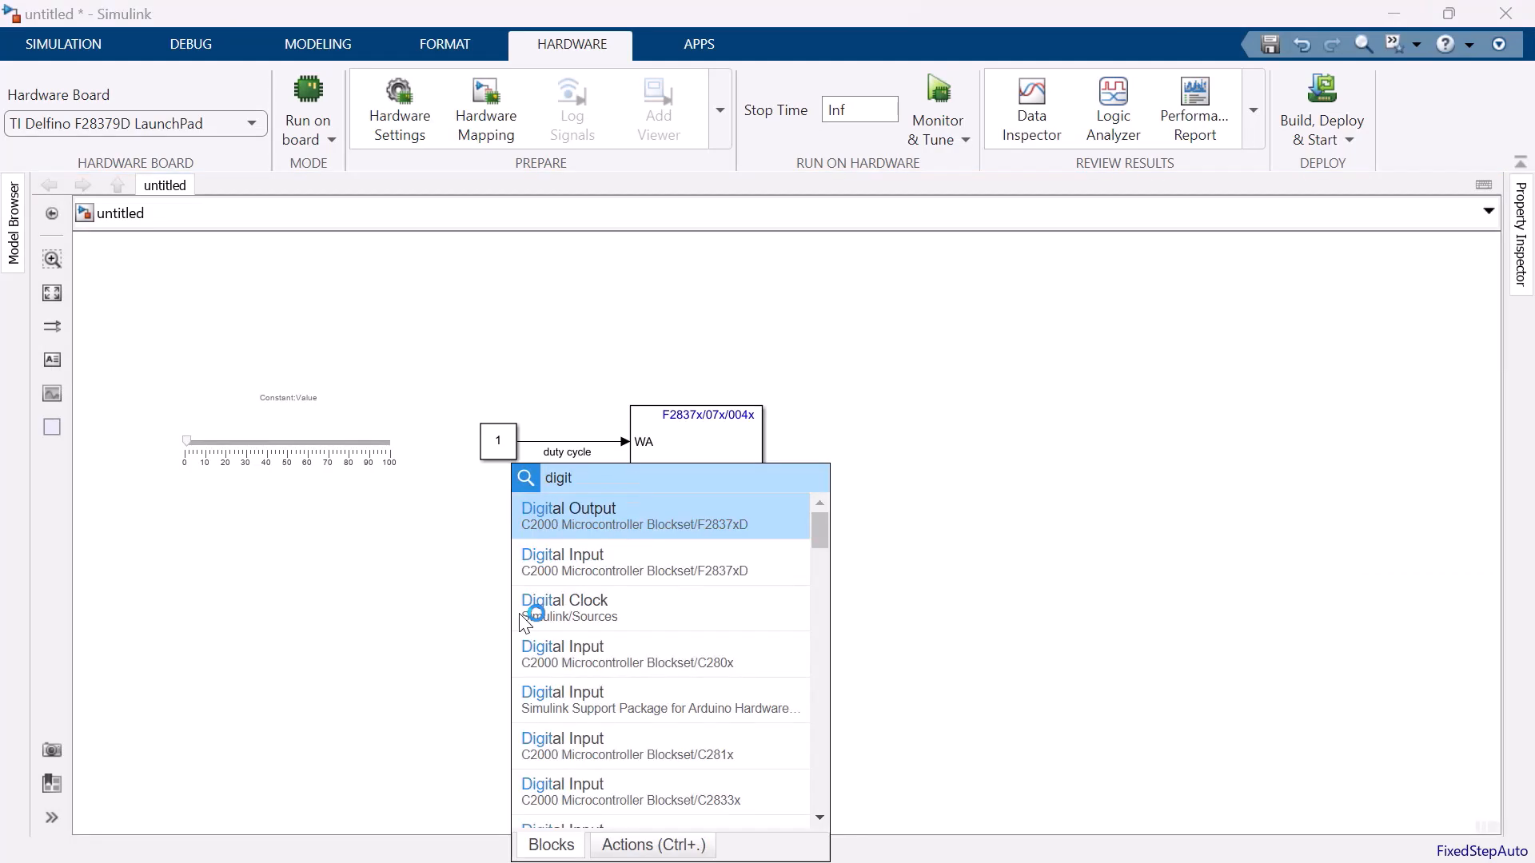
key("Down")
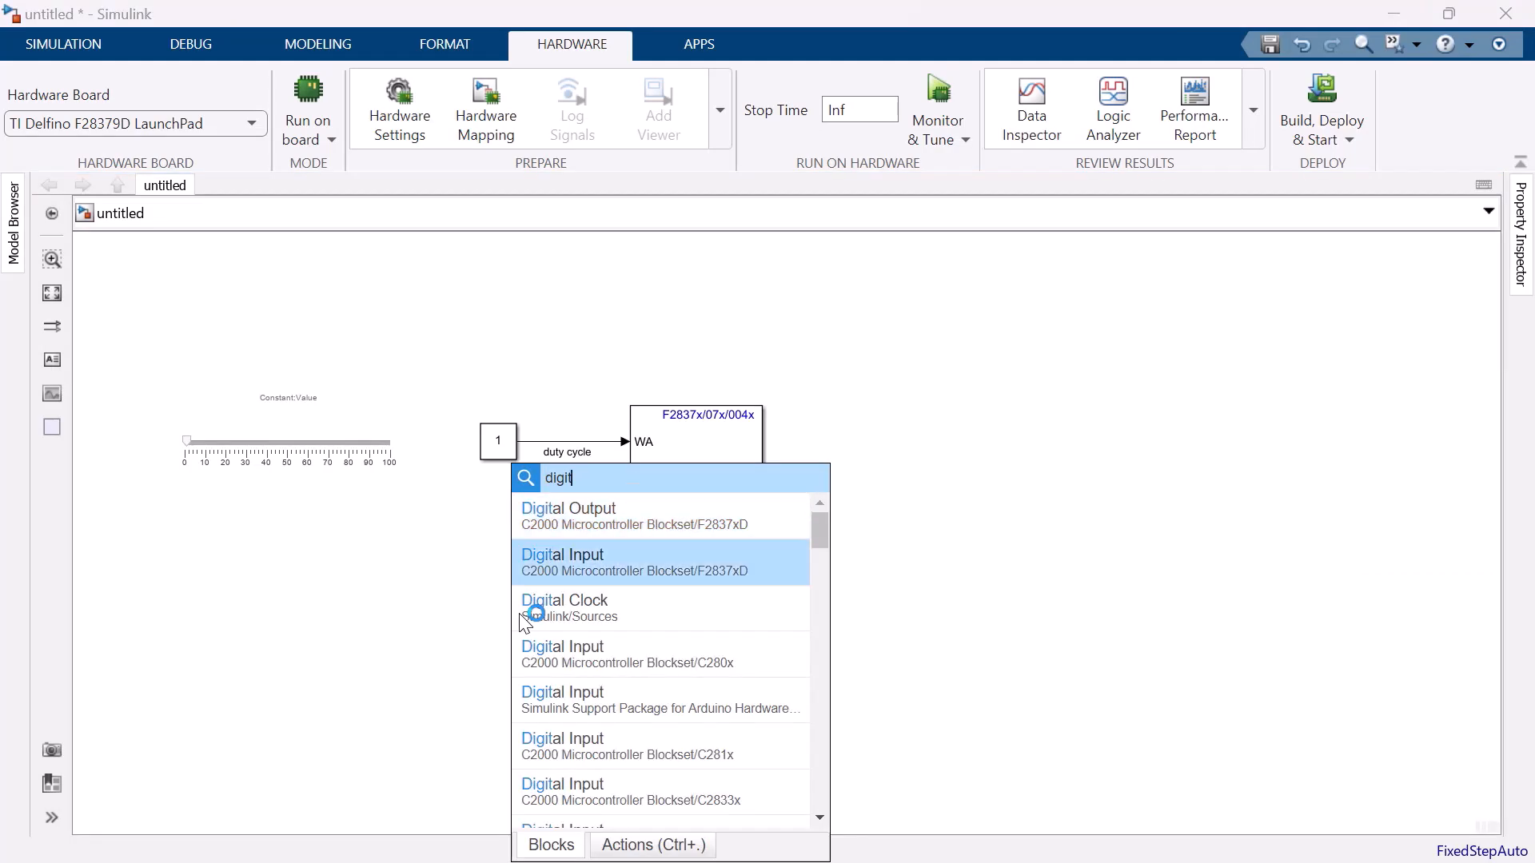
key("Return")
Configure the Digital Input block to read only GPIO5 with a sample time of 0.00001.
left_click(608, 465)
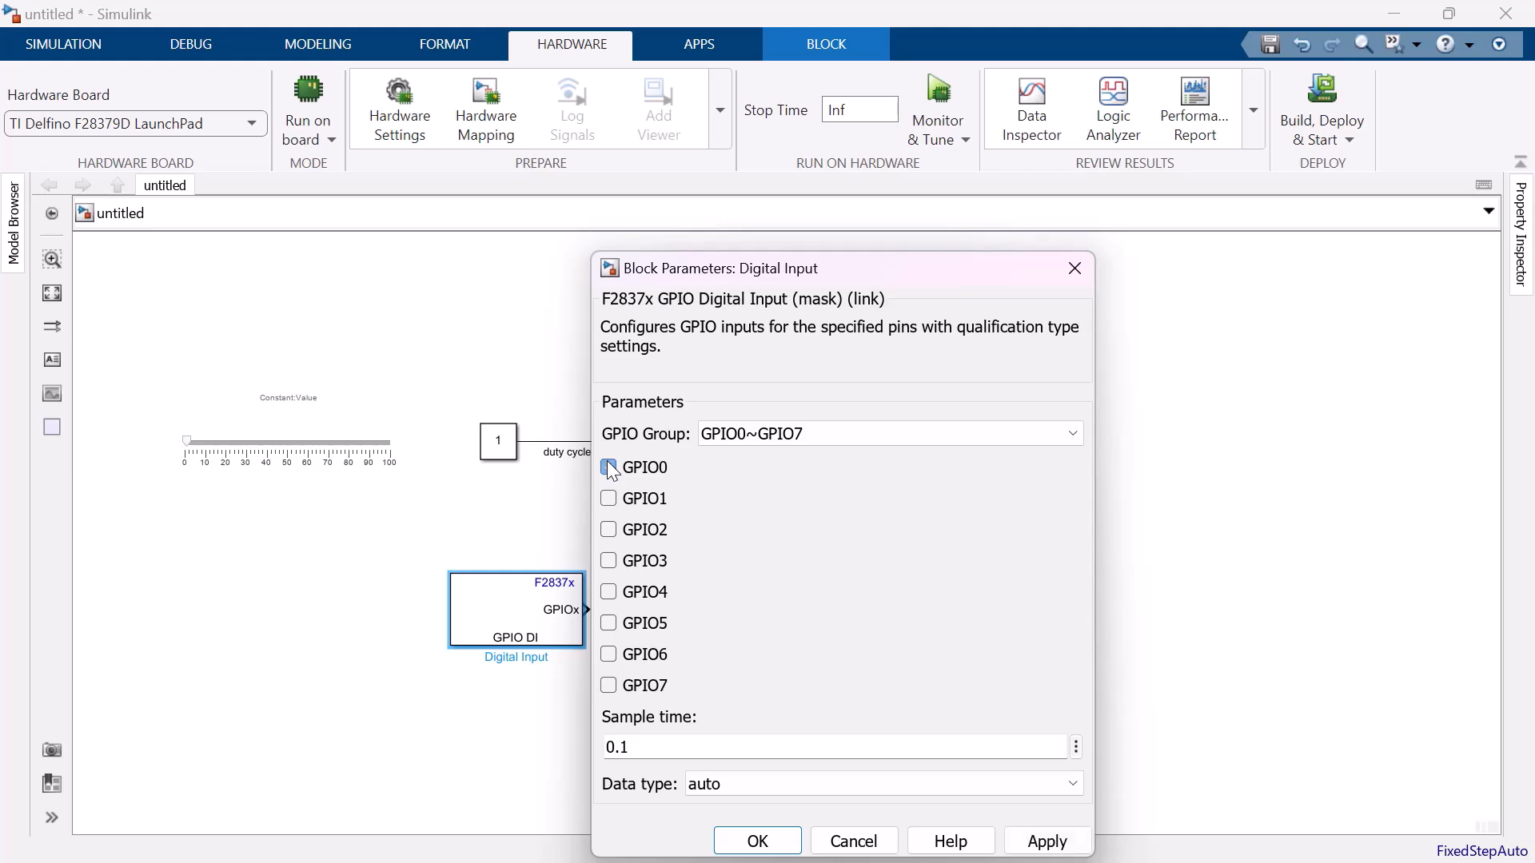
left_click(610, 623)
left_click(622, 746)
type("0000")
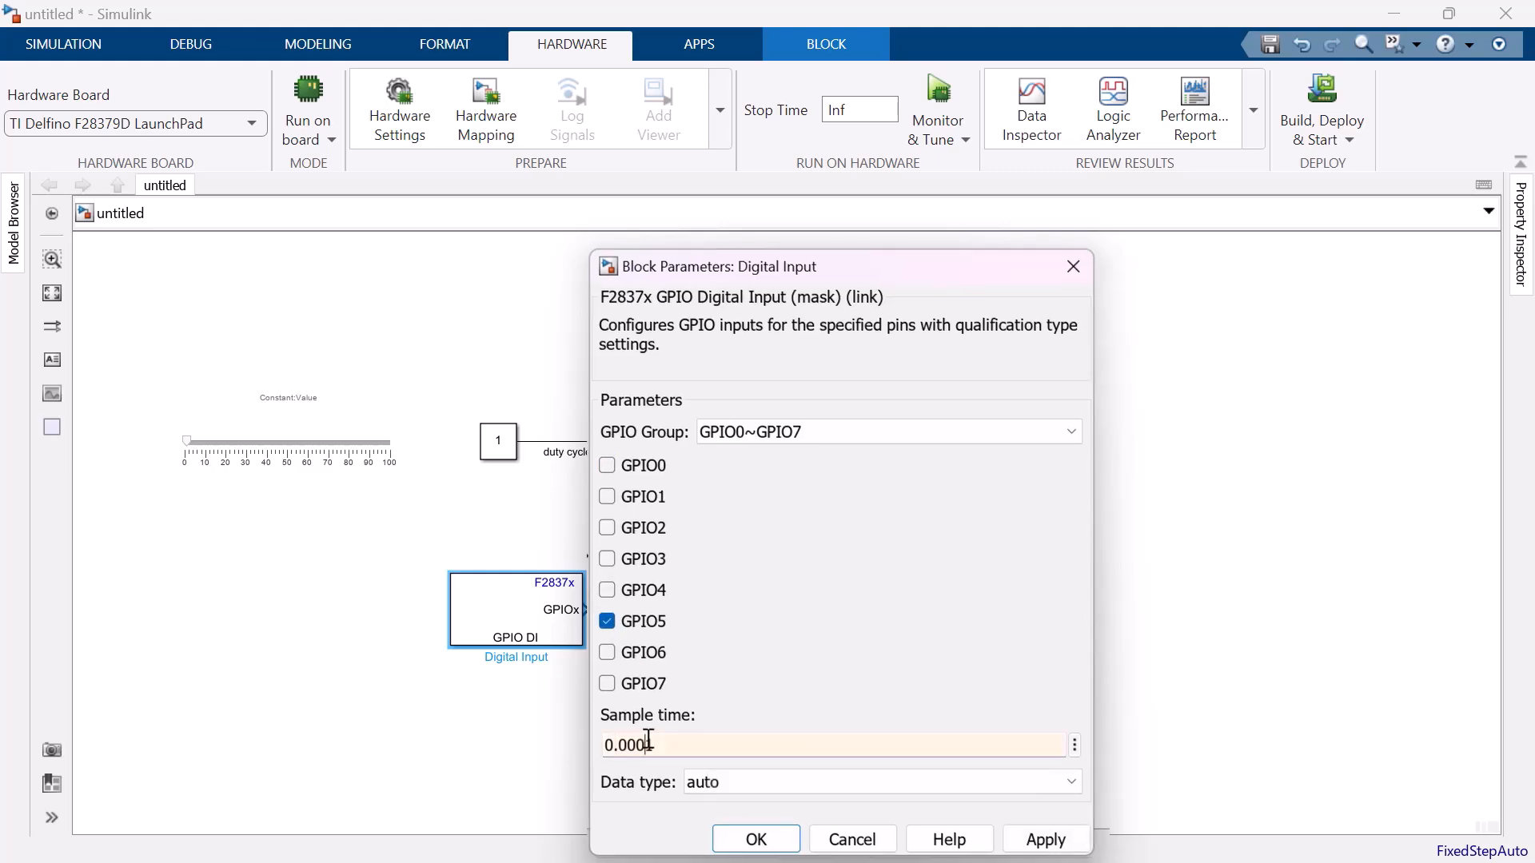
left_click(767, 840)
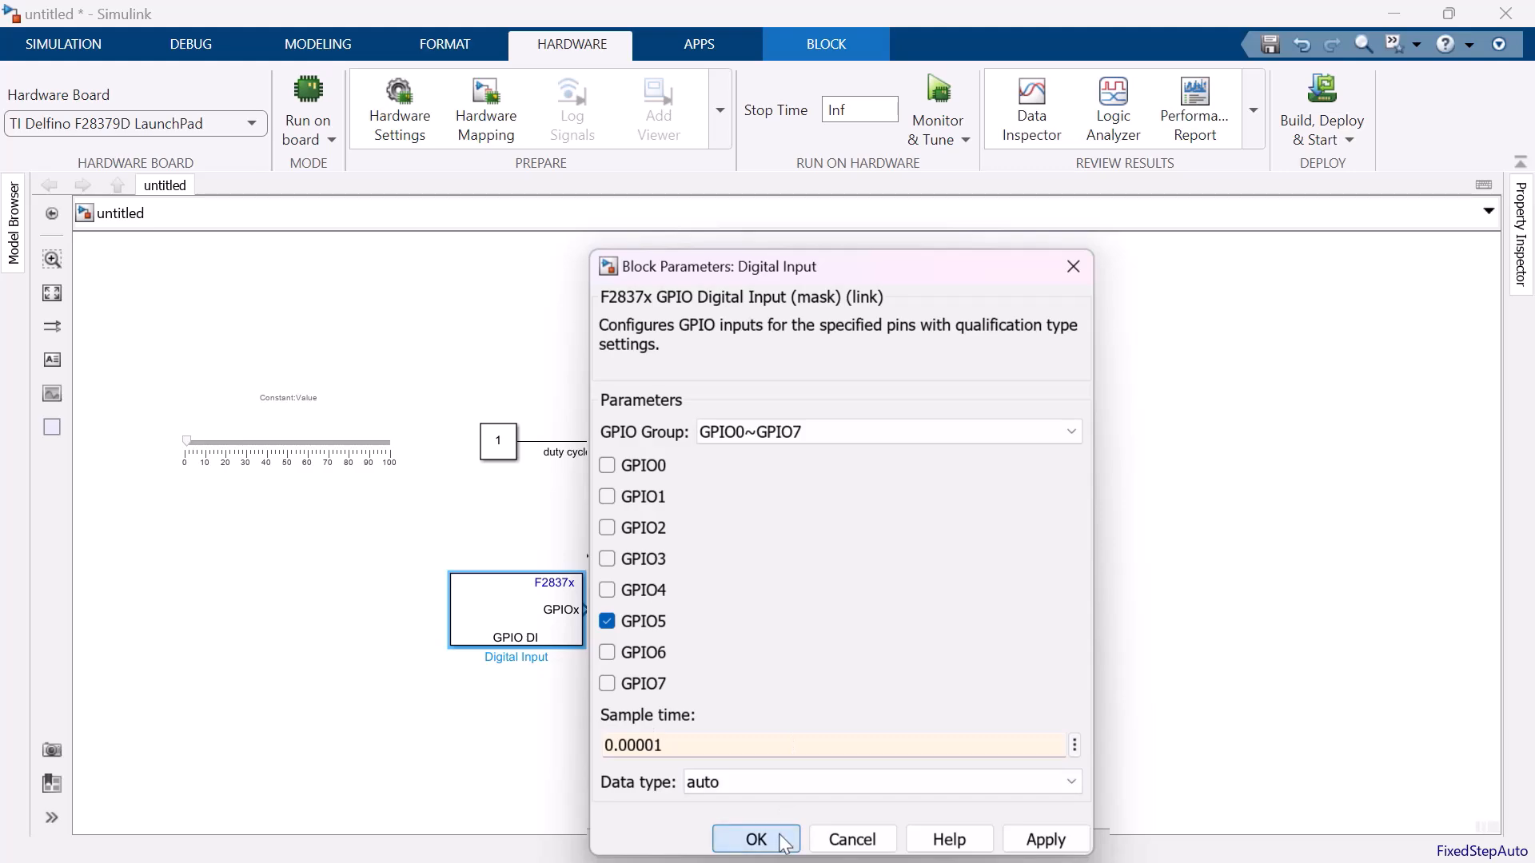
Add a Digital Output block from the C2000 Microcontroller Blockset/F2837xD beside the Digital Input block.
type("al")
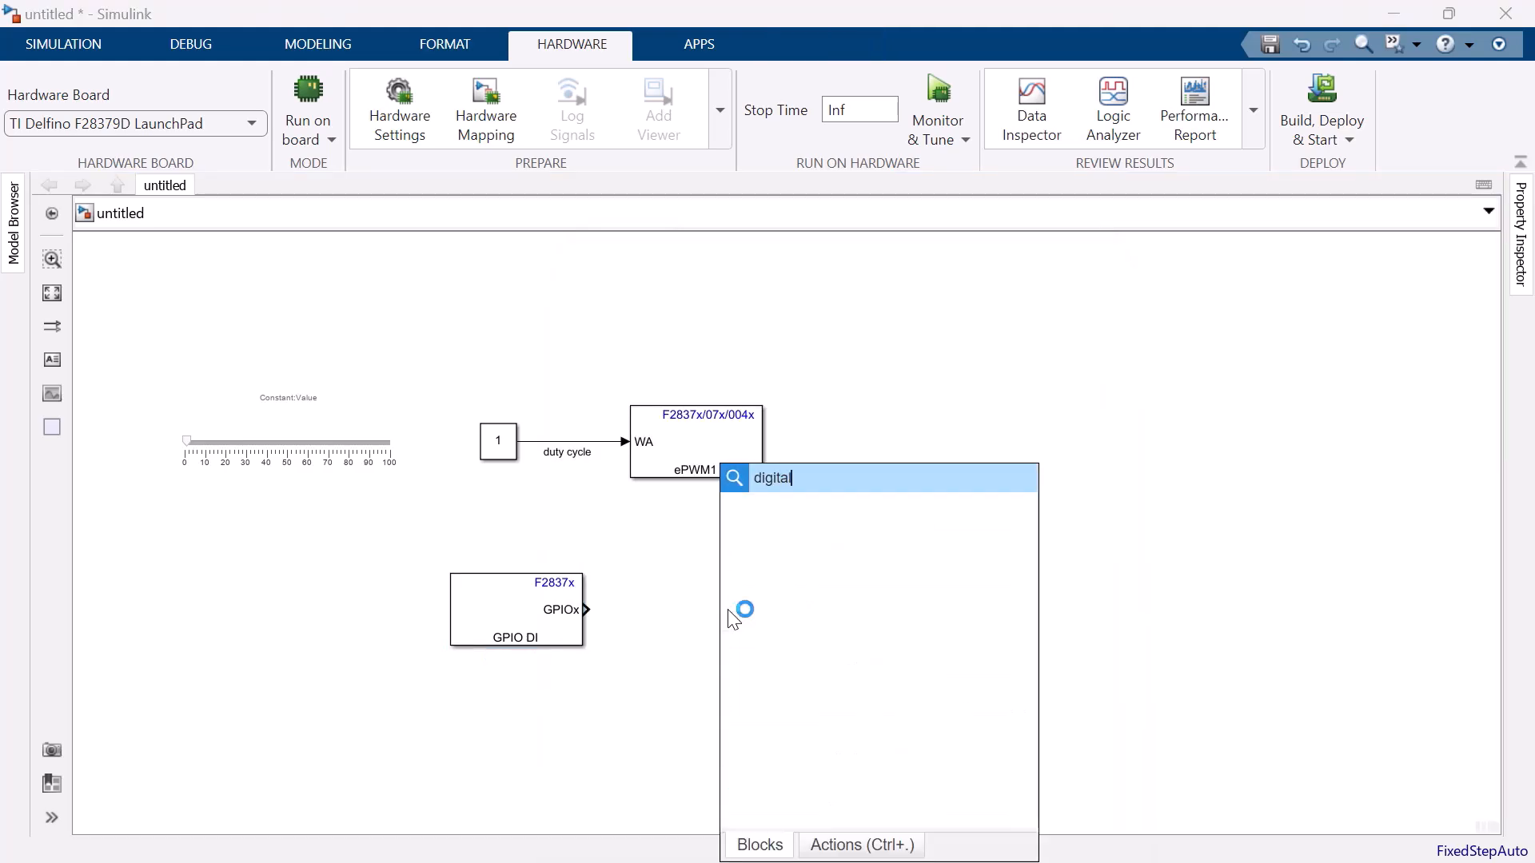
key("Down")
key("Return")
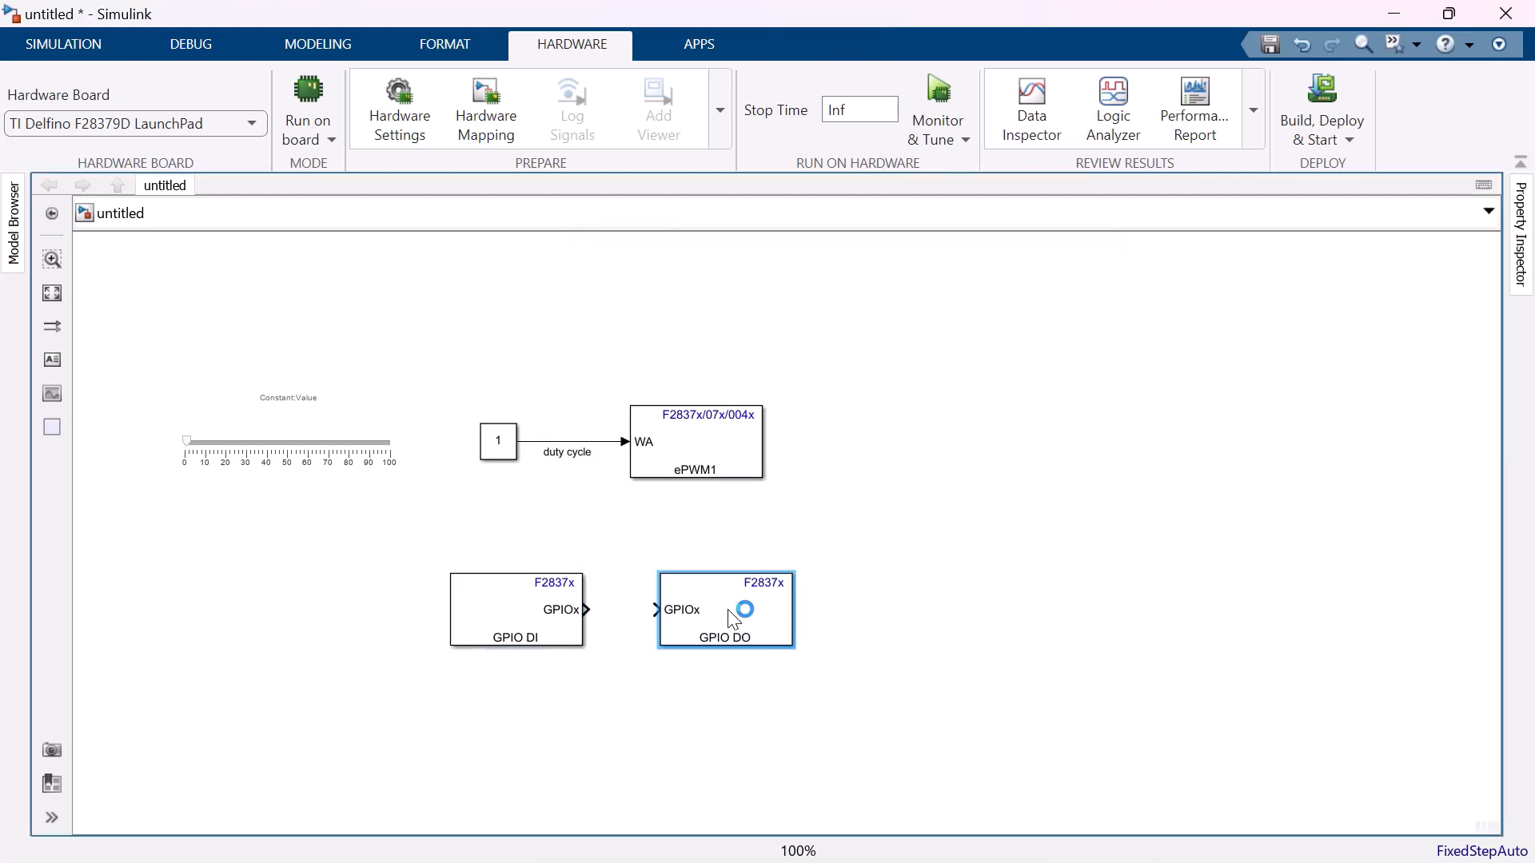
Configure the Digital Output block to drive only GPIO31 from the GPIO24~GPIO31 group.
left_click(1009, 535)
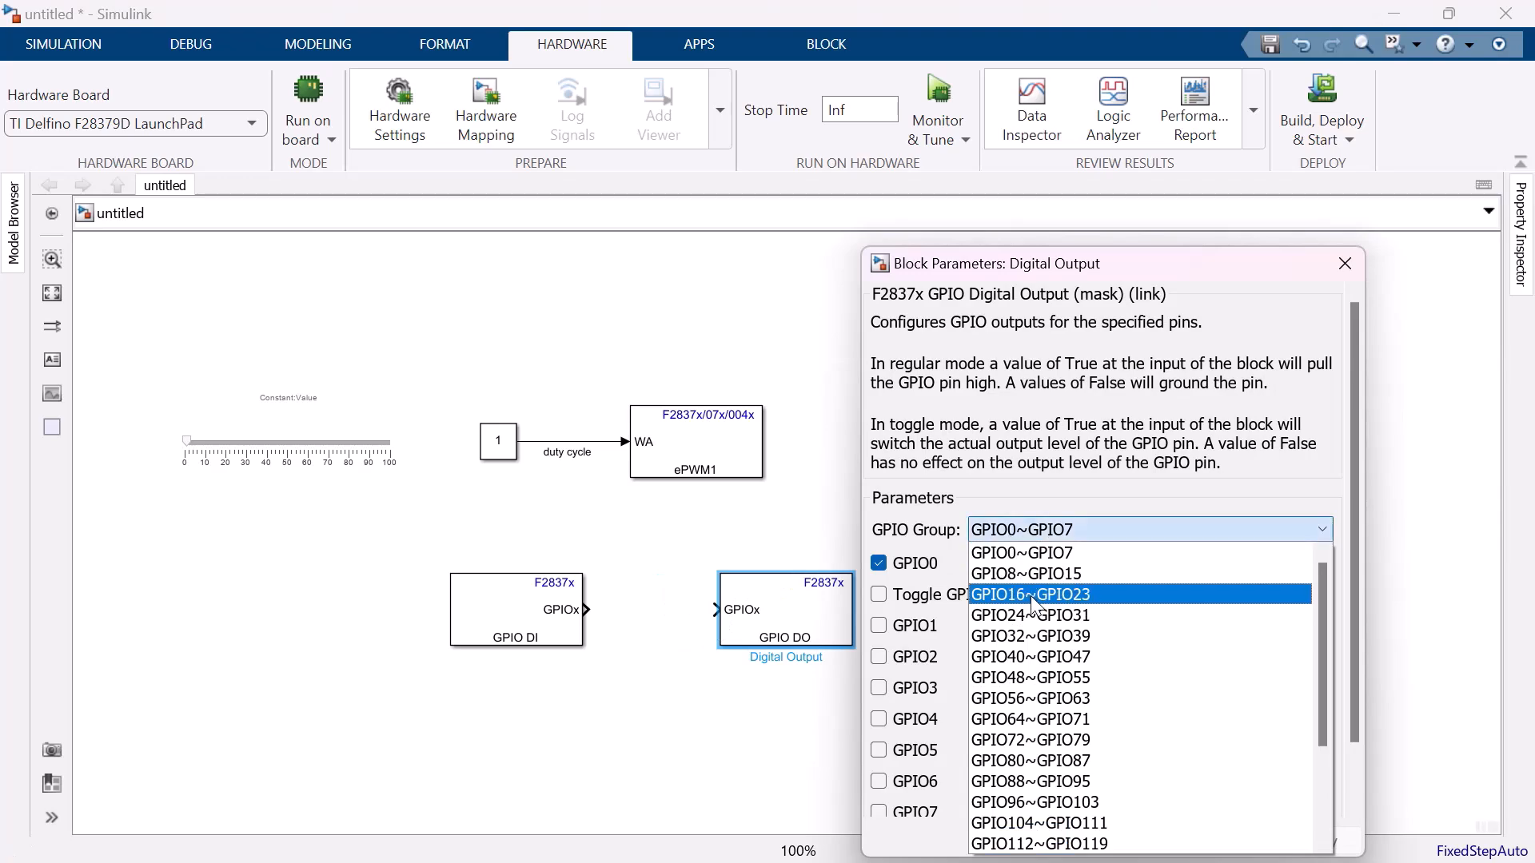
left_click(1037, 615)
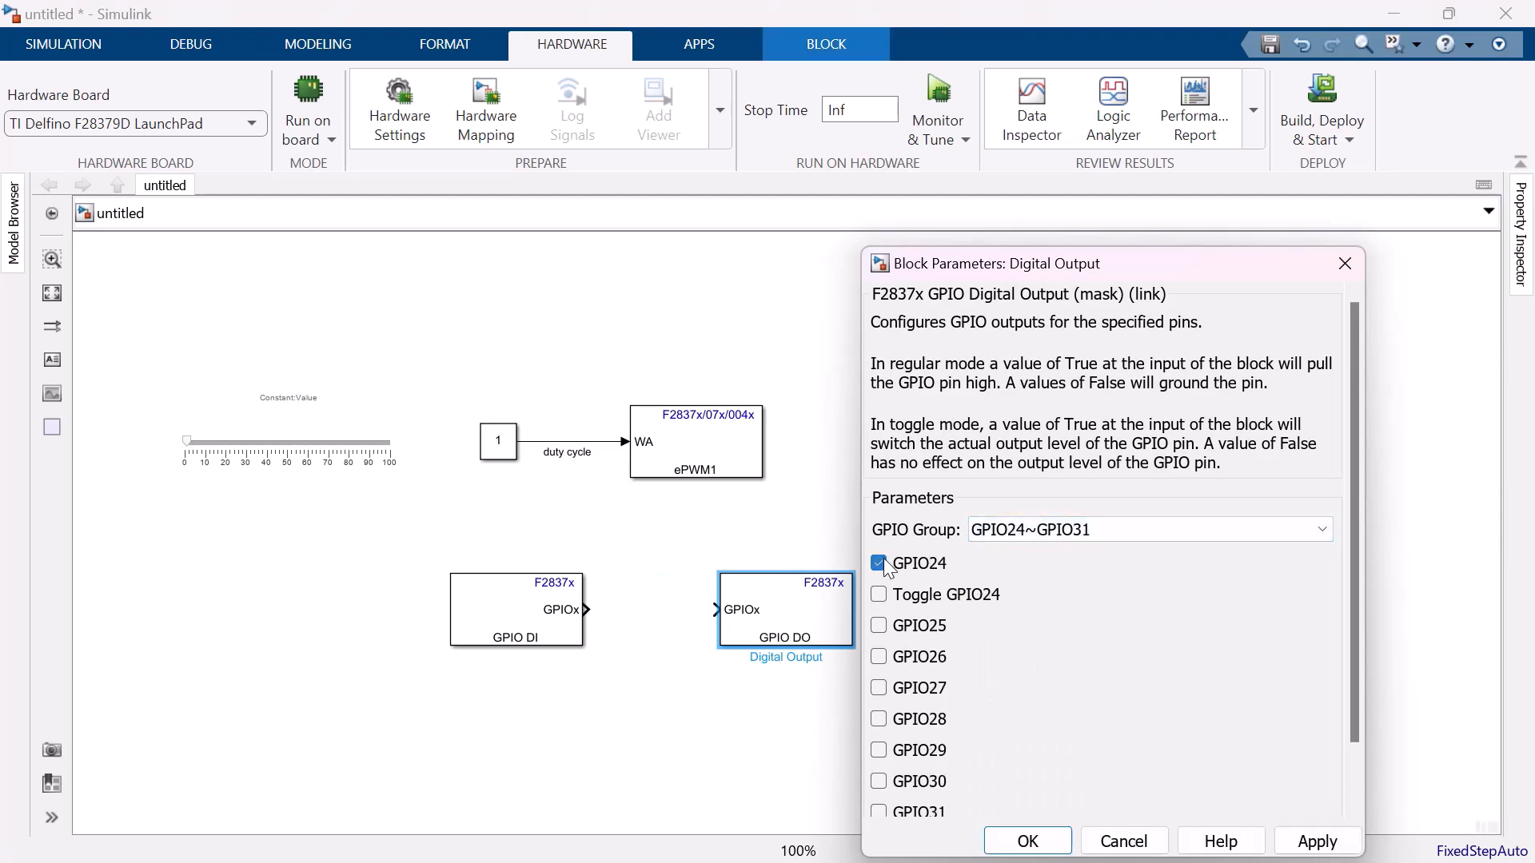
left_click(879, 781)
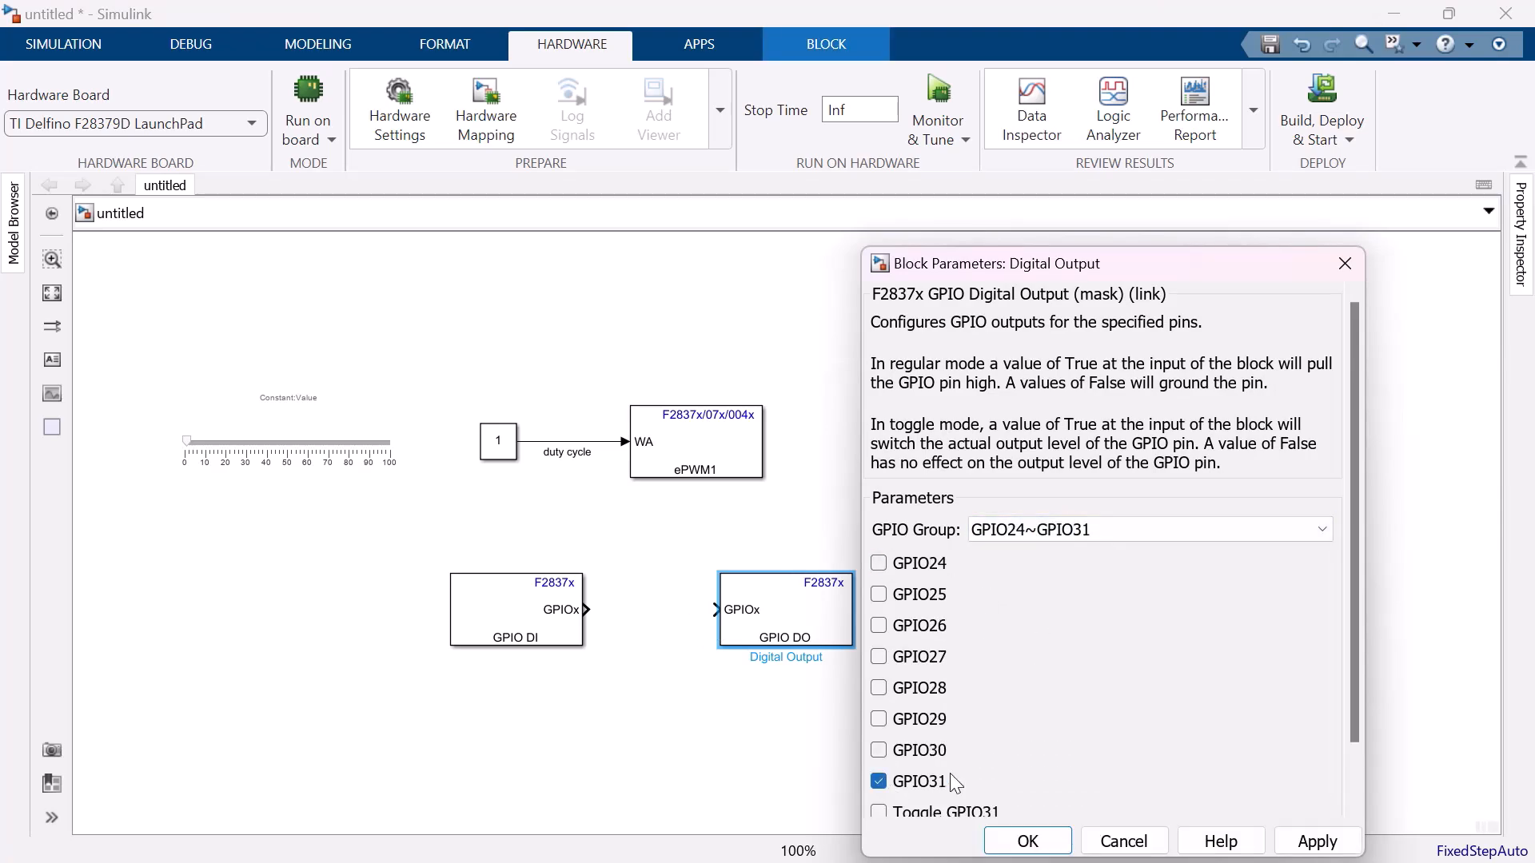
scroll(964, 774, "down", 1)
left_click(1047, 840)
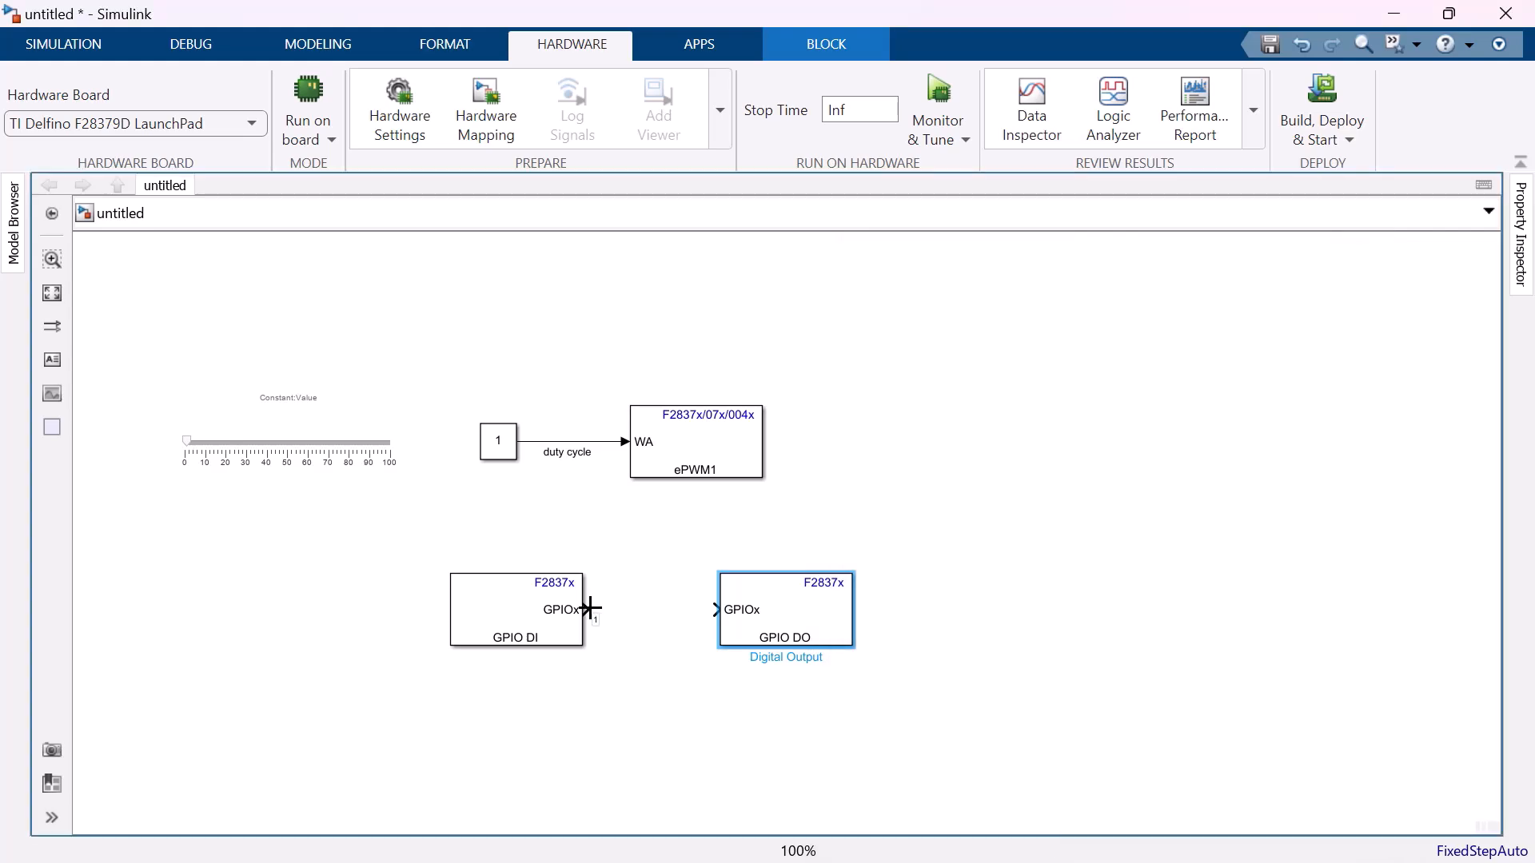
Connect the Digital Input block to the Digital Output block and insert a NOT block into that signal line.
left_click_drag(589, 609, 715, 615)
left_click(710, 608)
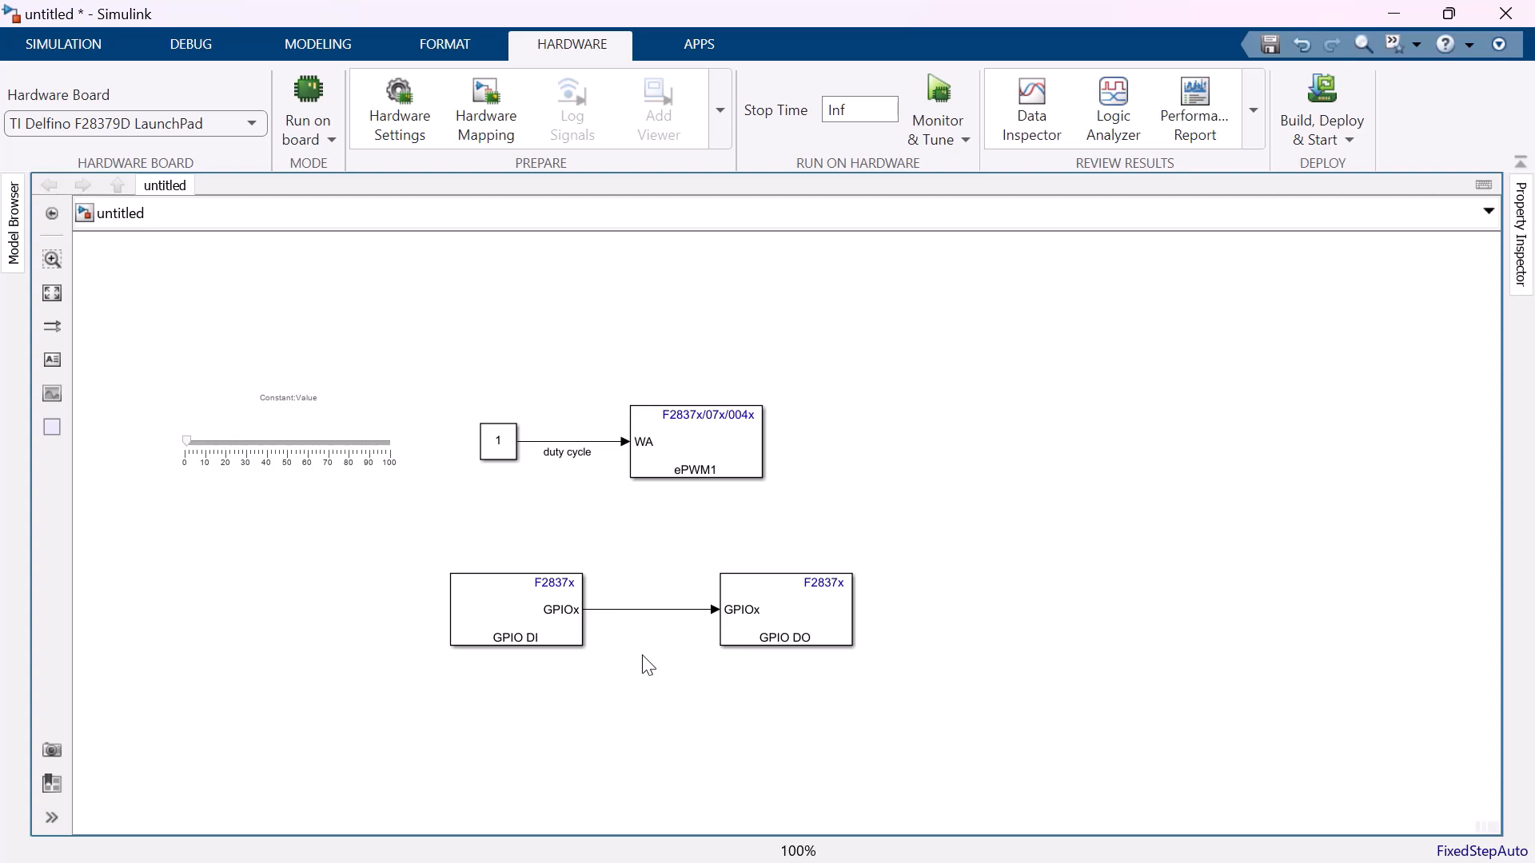
double_click(649, 709)
type("not")
key("Return")
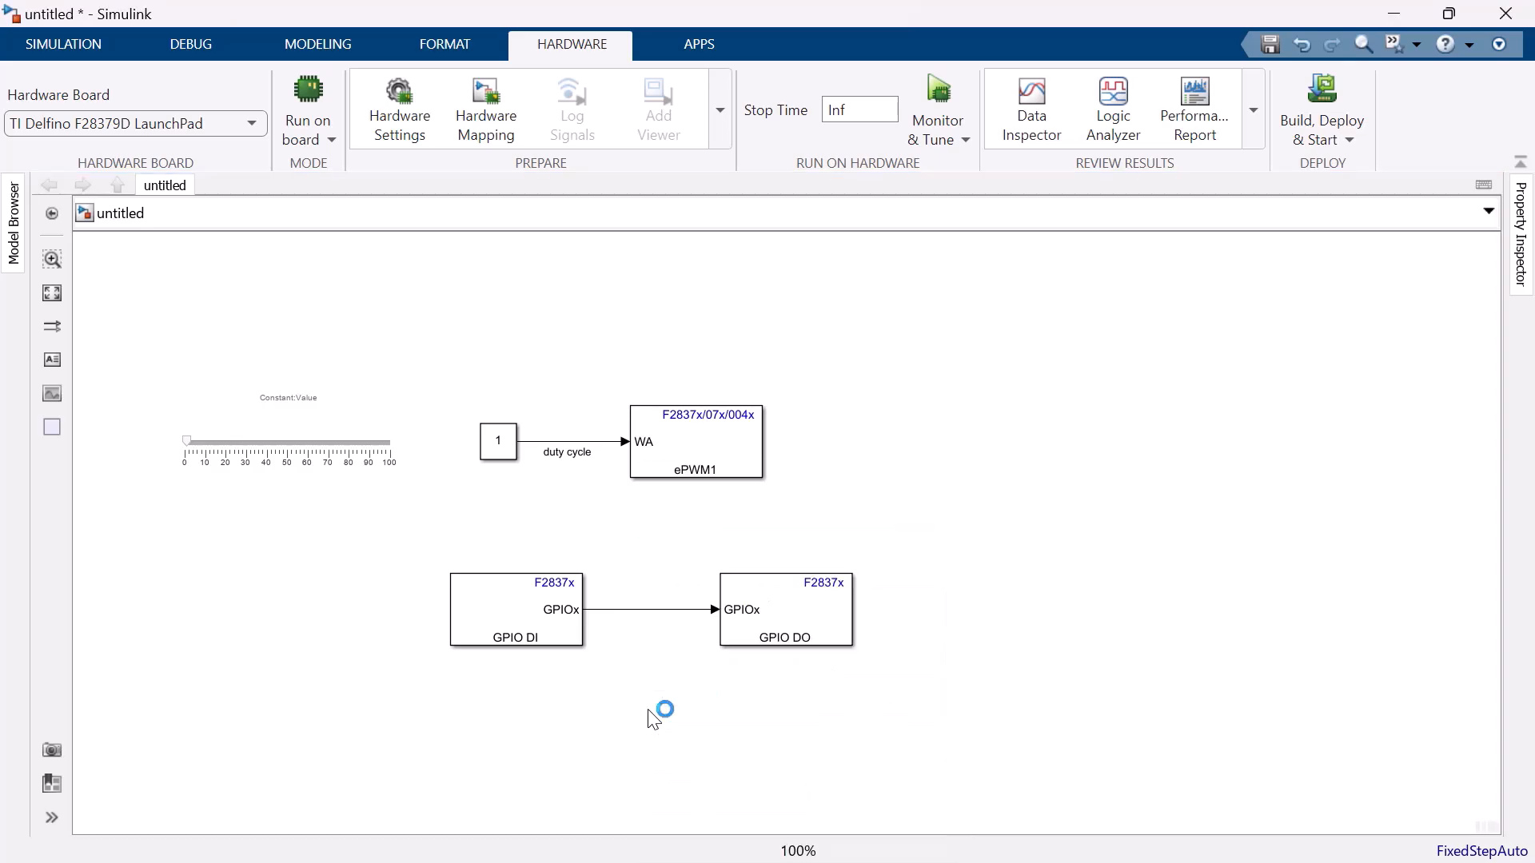
left_click_drag(654, 714, 660, 633)
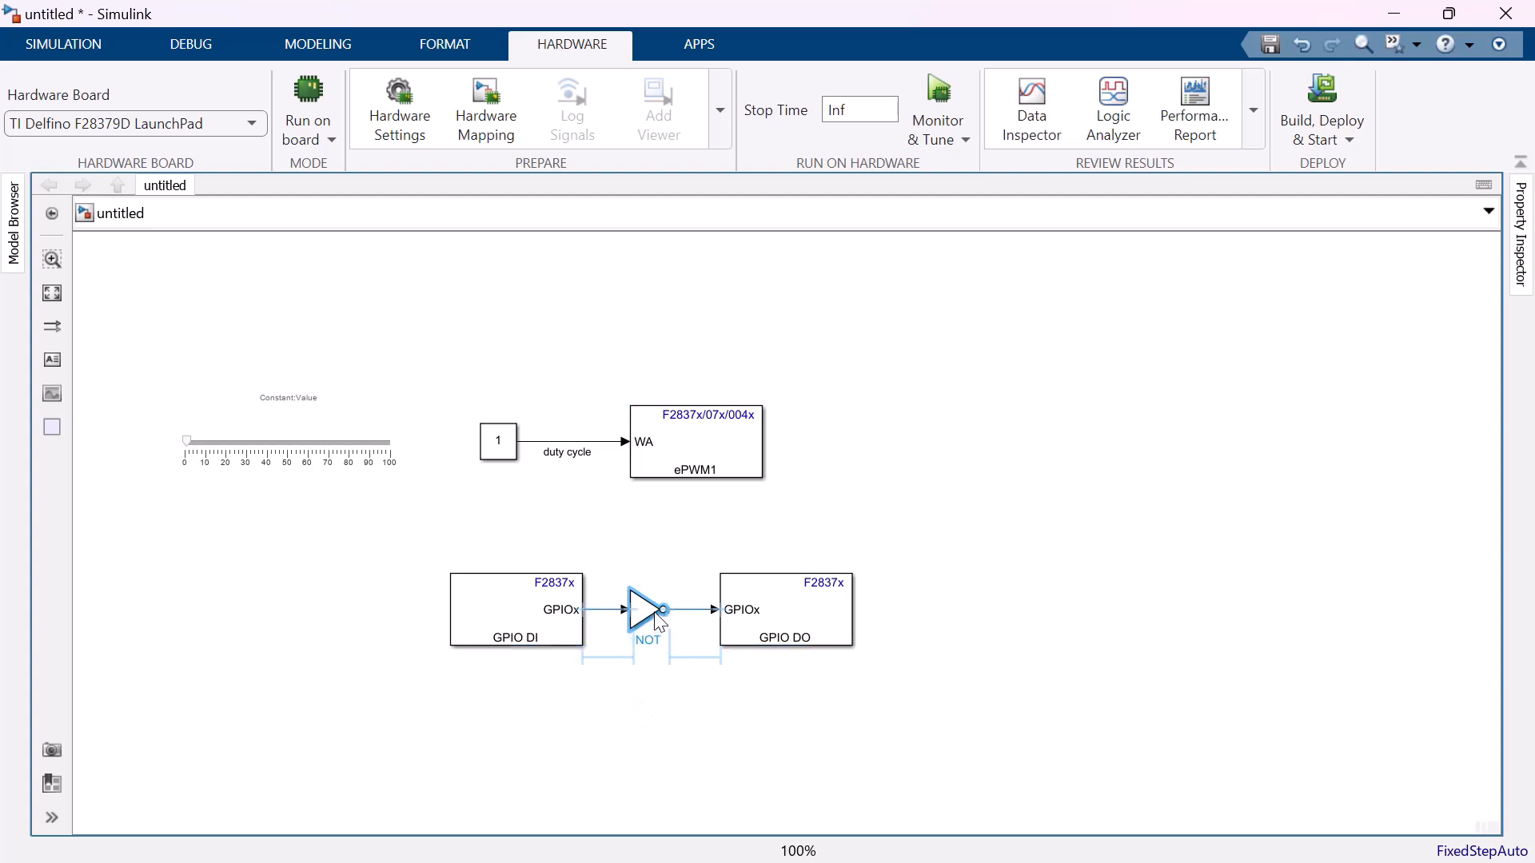
Add a second Digital Output block below the first and feed it from a new Constant block.
double_click(566, 769)
type("digit")
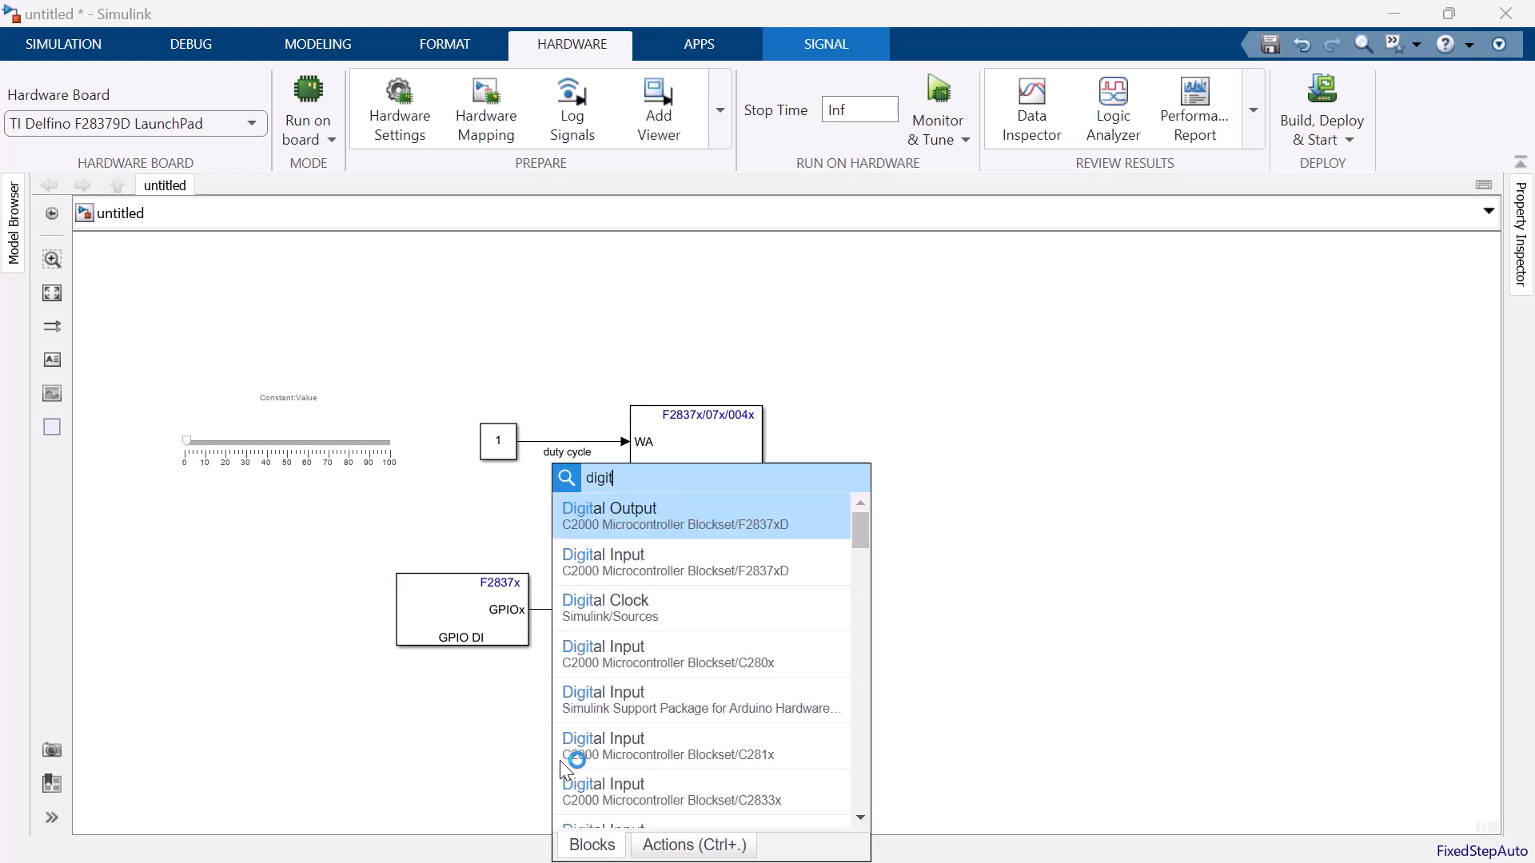
key("Return")
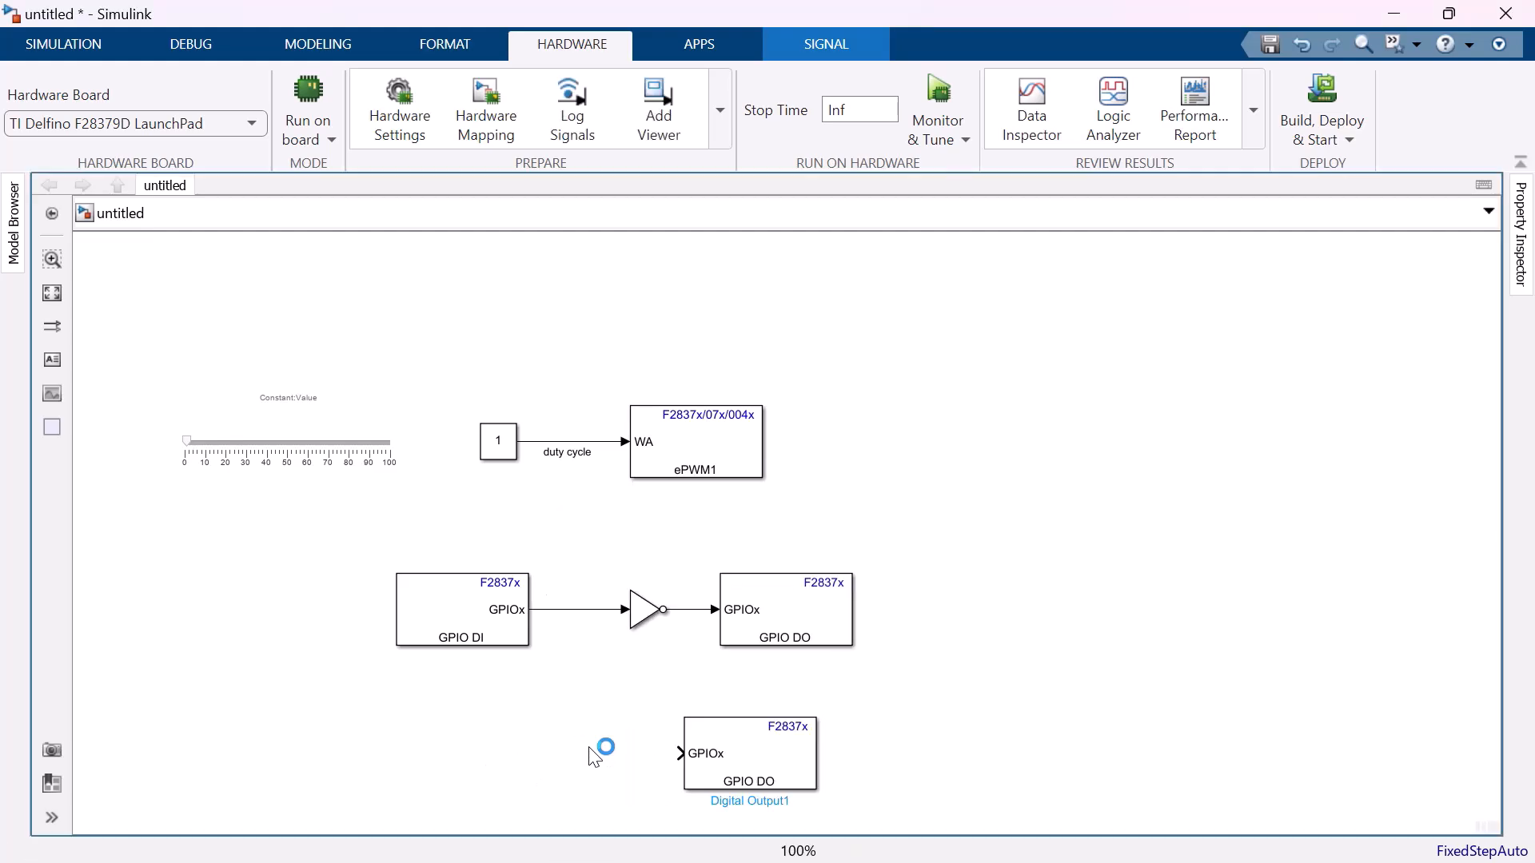
type("cons")
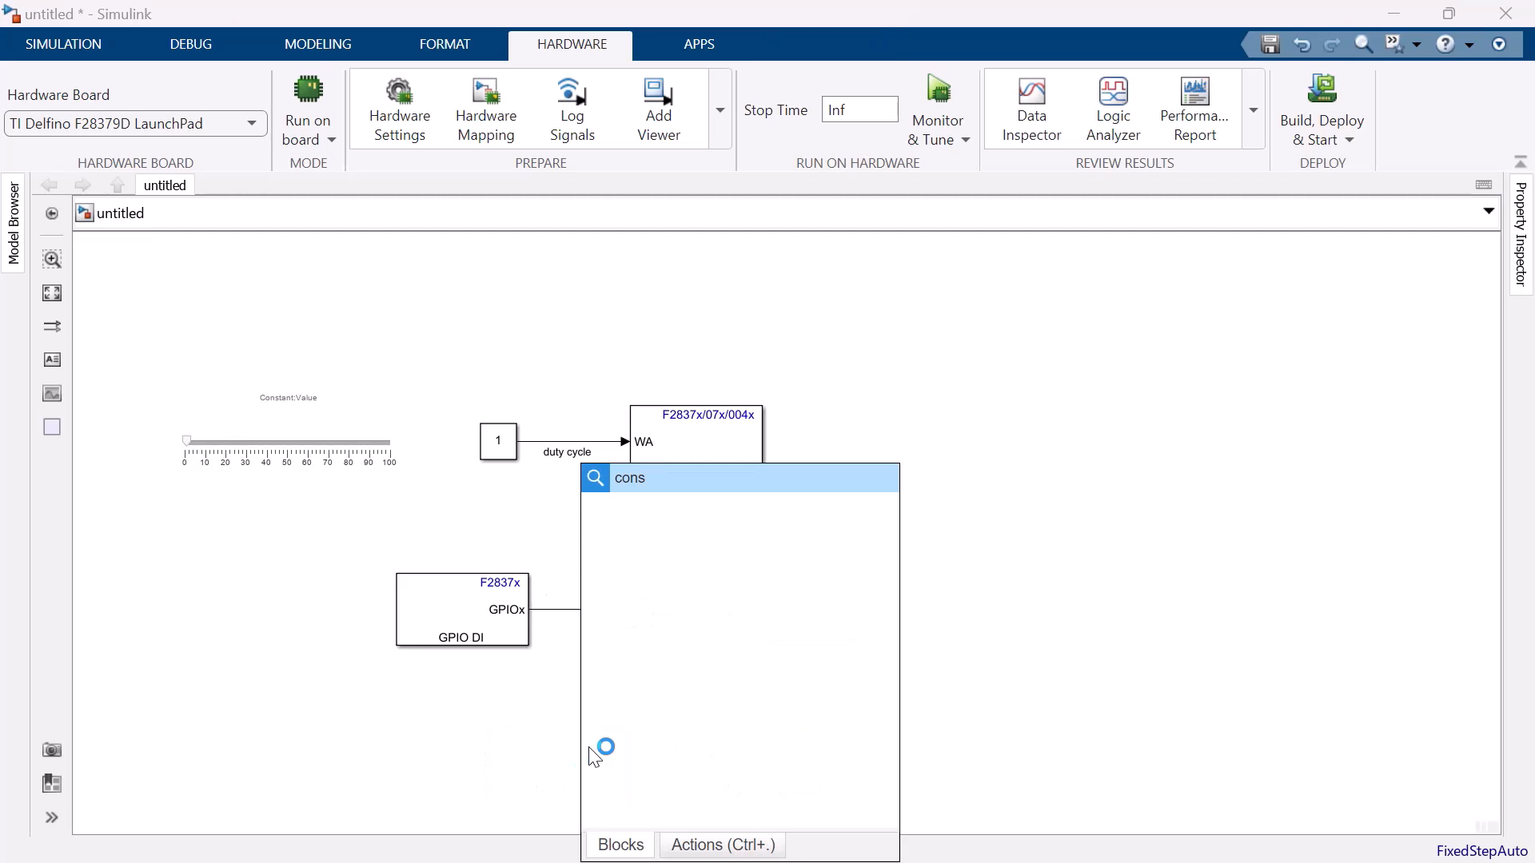
key("Return")
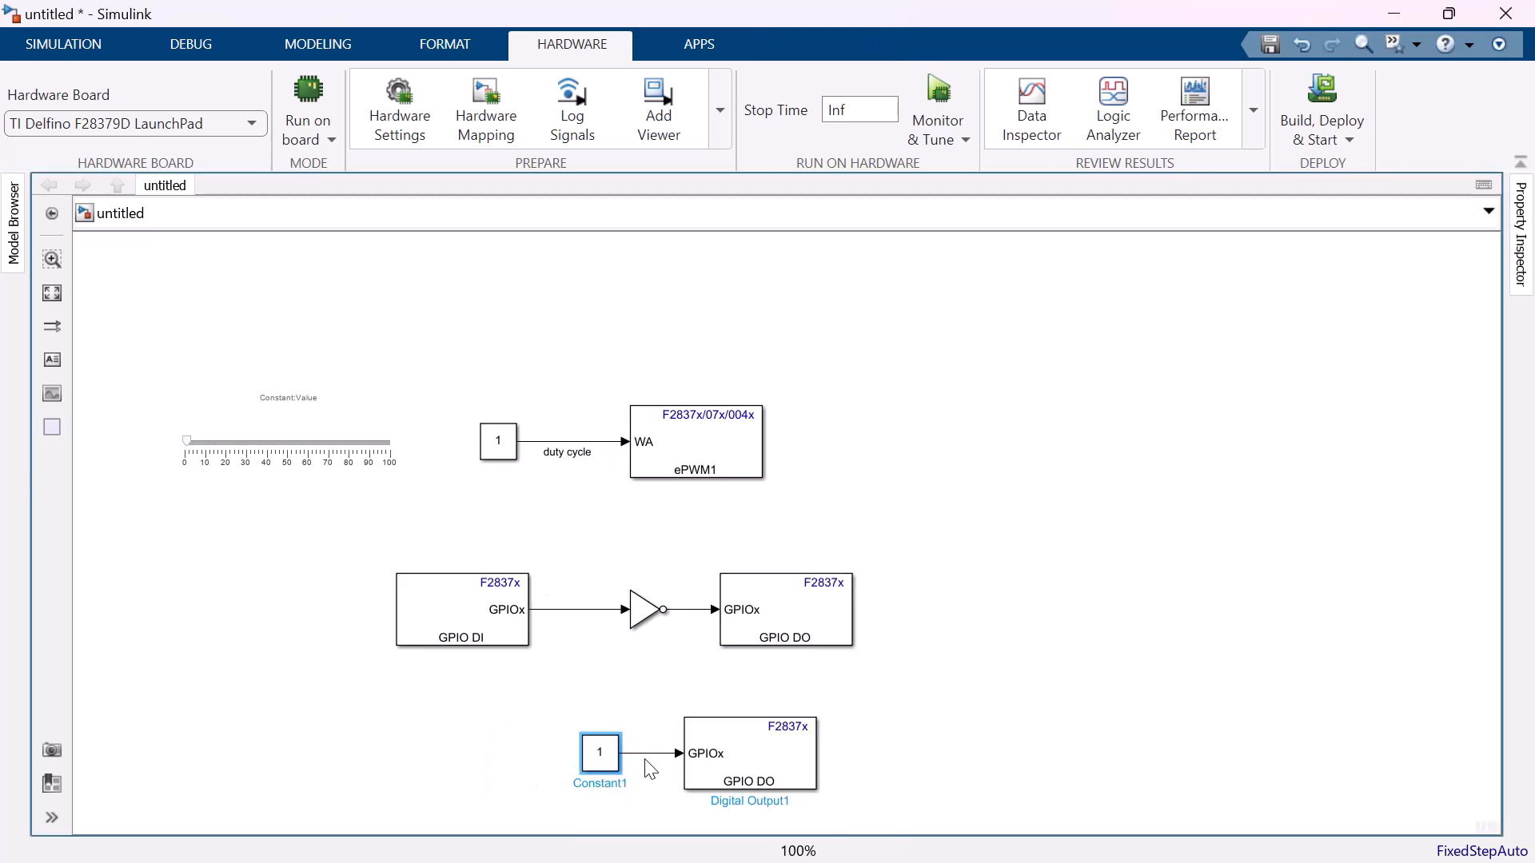
Configure the second Digital Output block to drive only GPIO34 from the GPIO32~GPIO39 group.
left_click(727, 760)
double_click(727, 759)
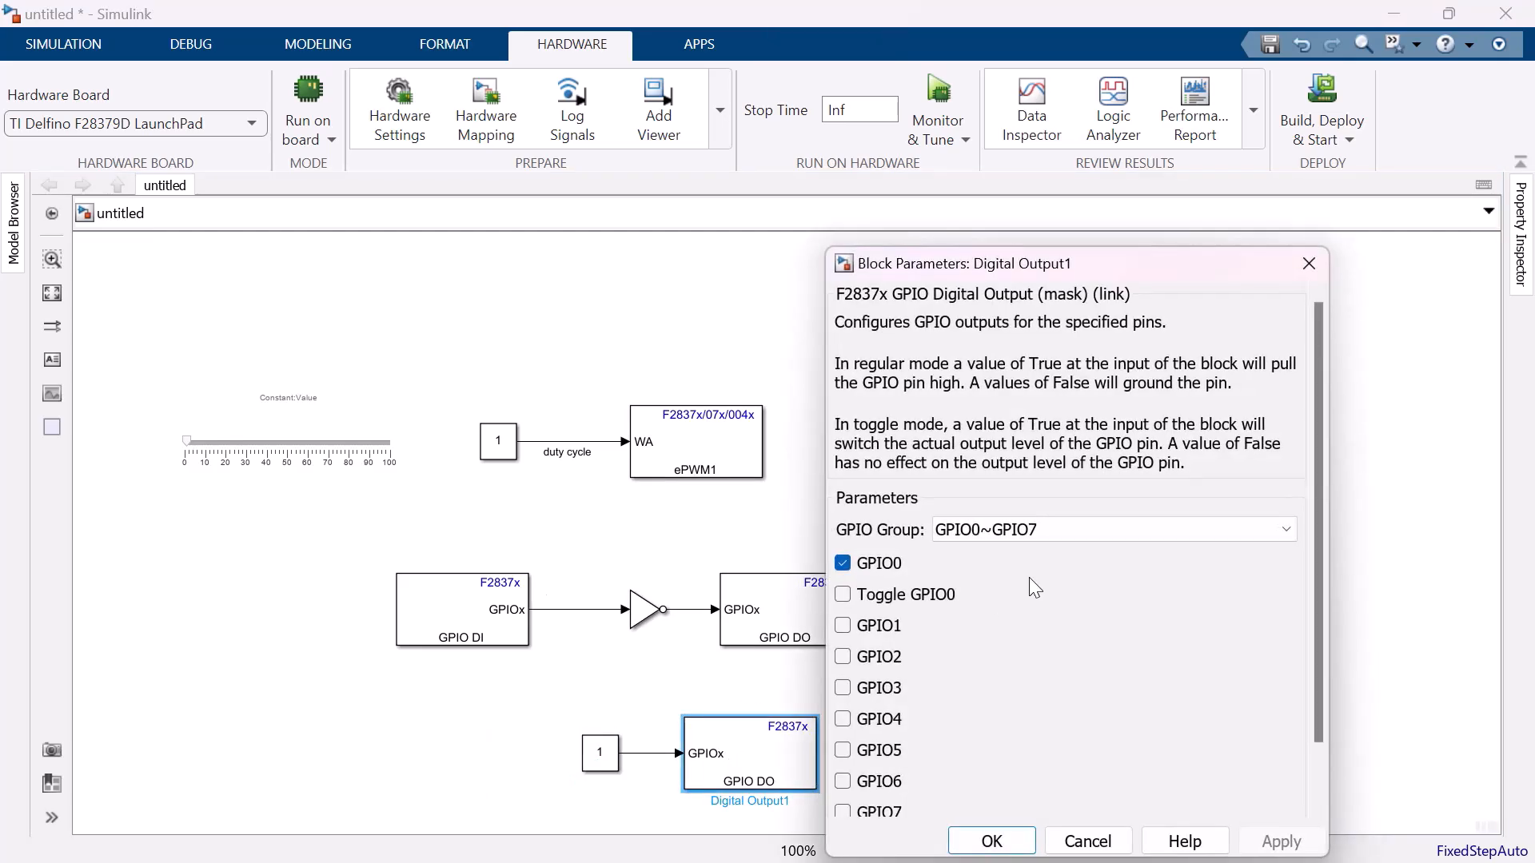
left_click(1026, 535)
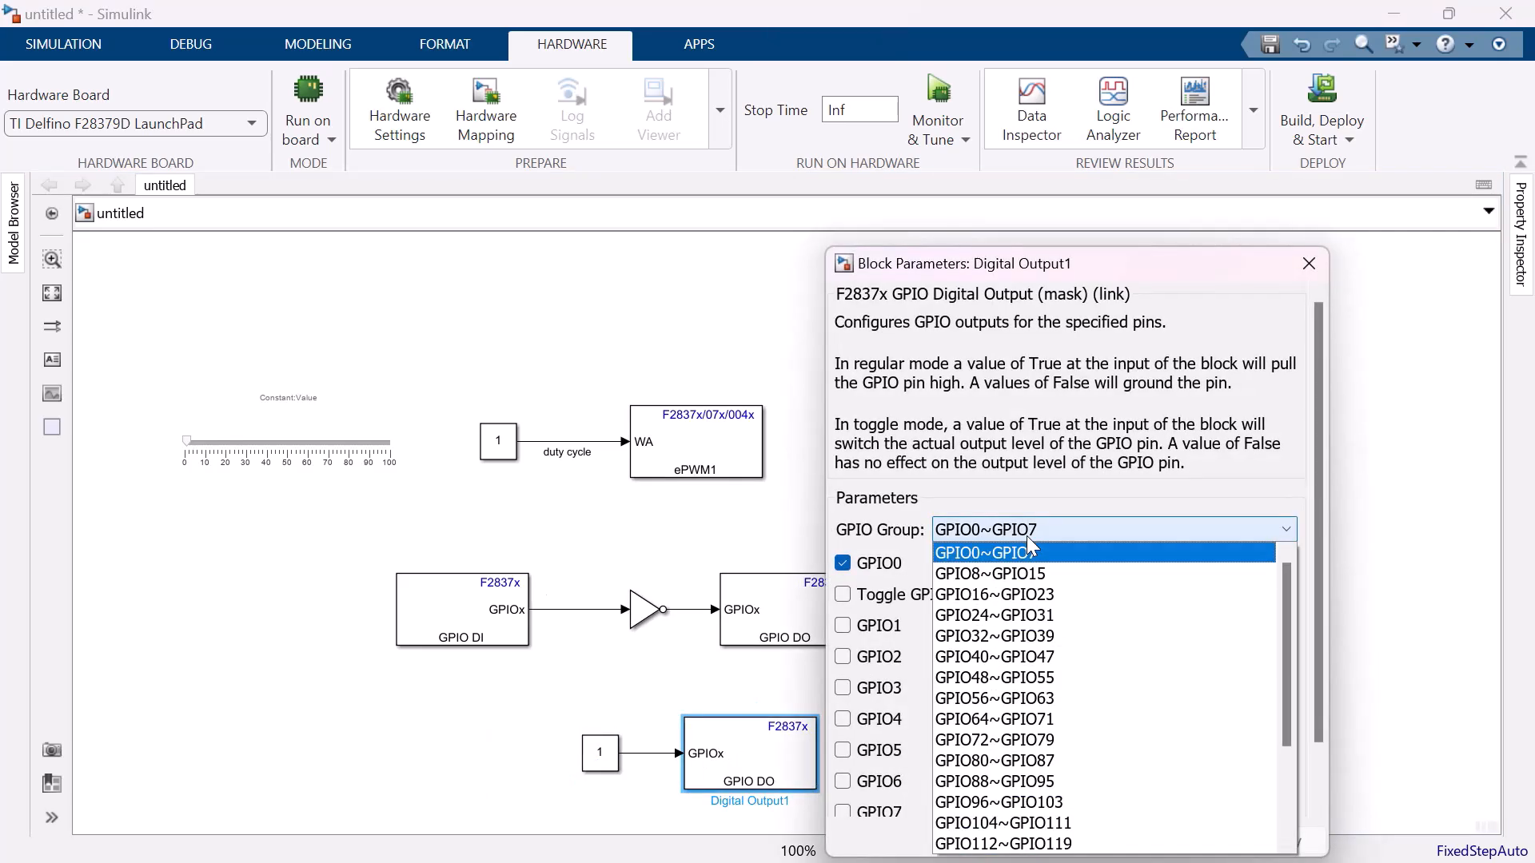
left_click(1053, 631)
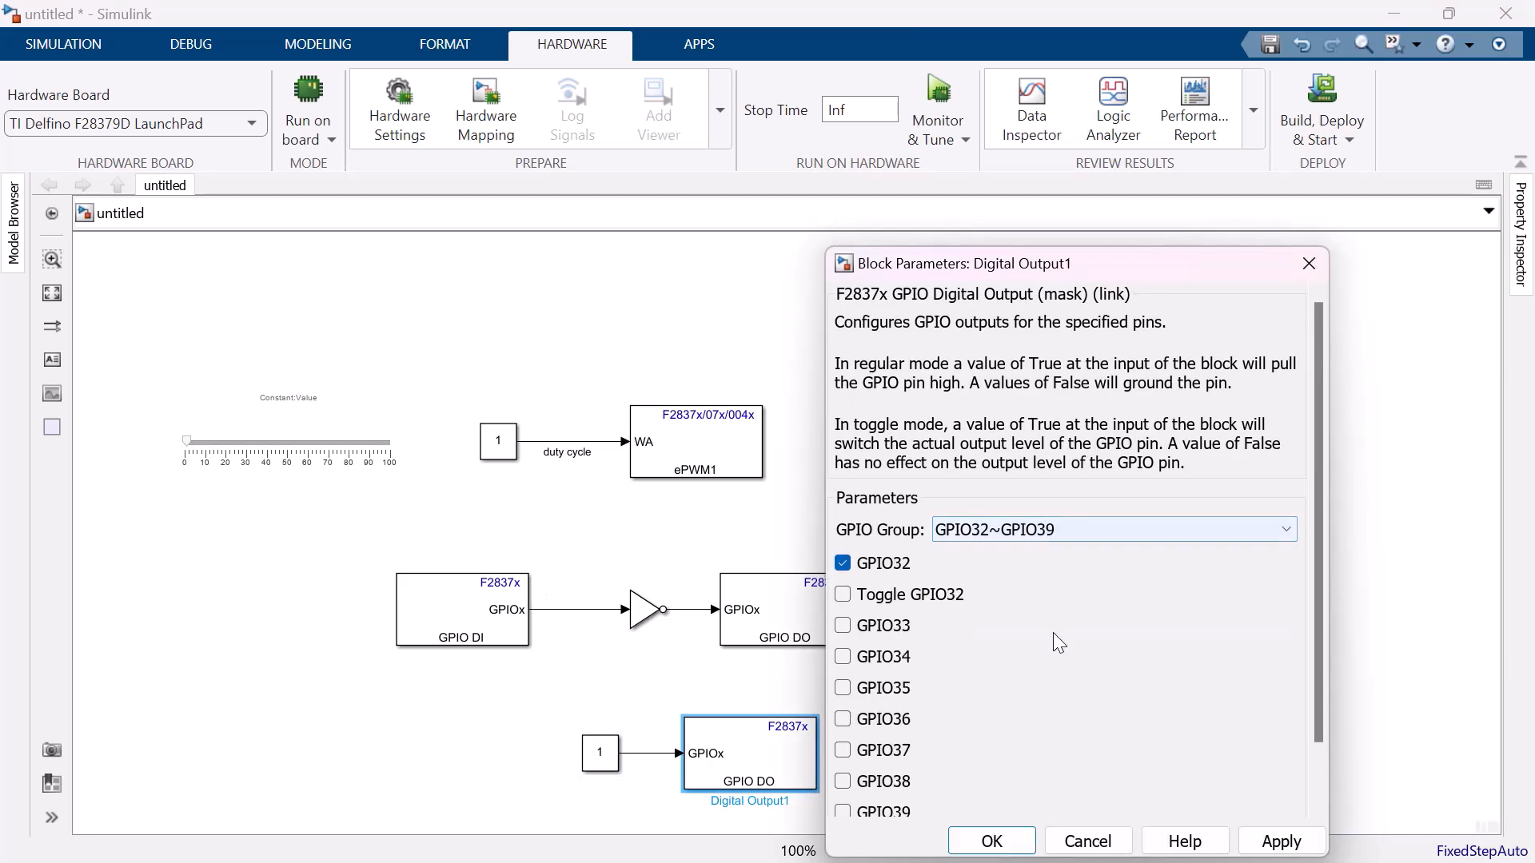
left_click(846, 564)
left_click(846, 626)
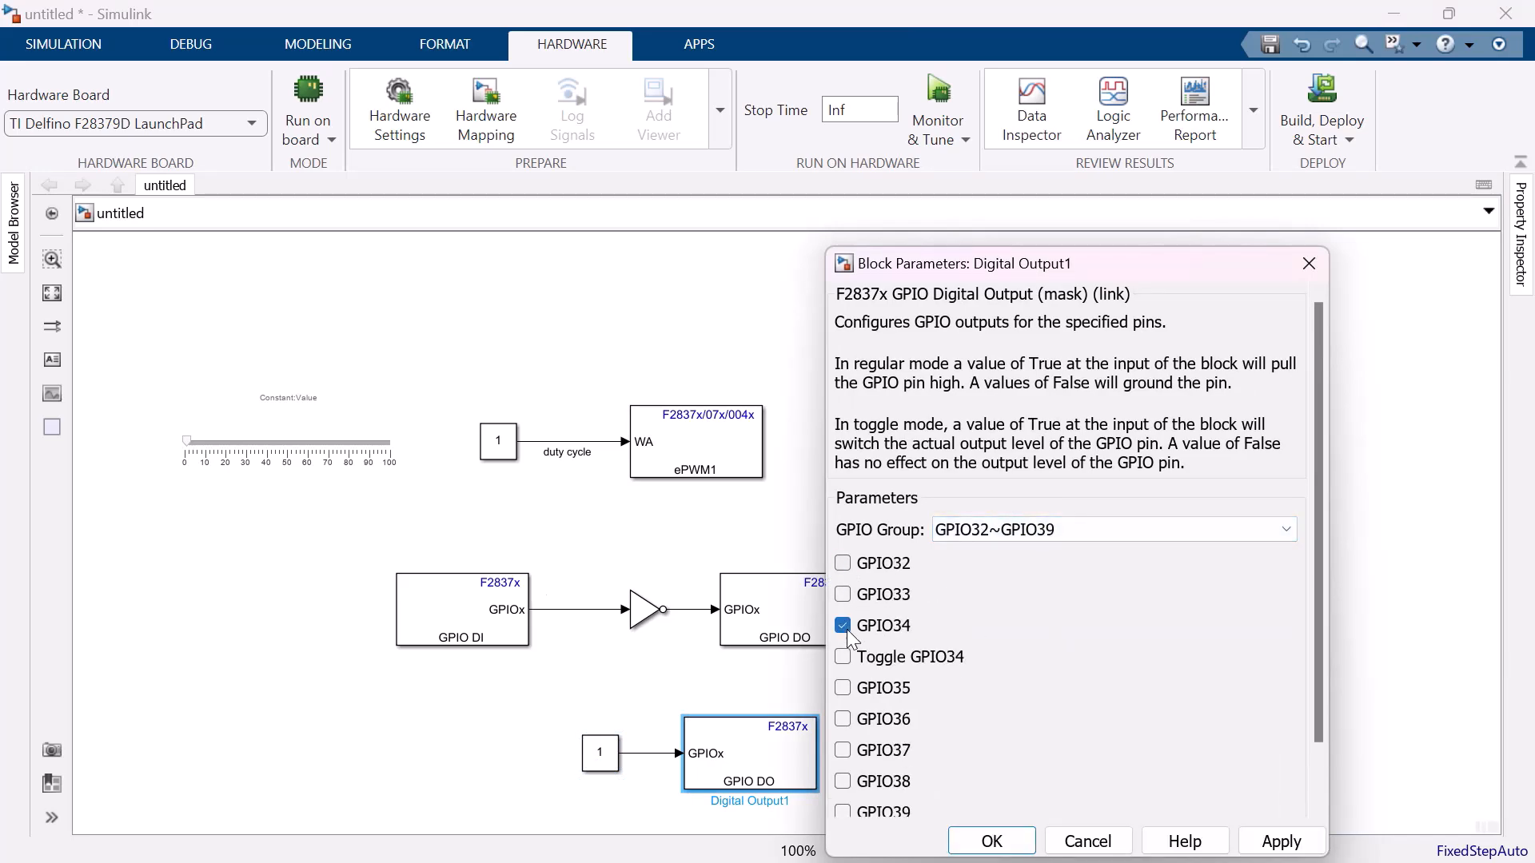
left_click(1012, 838)
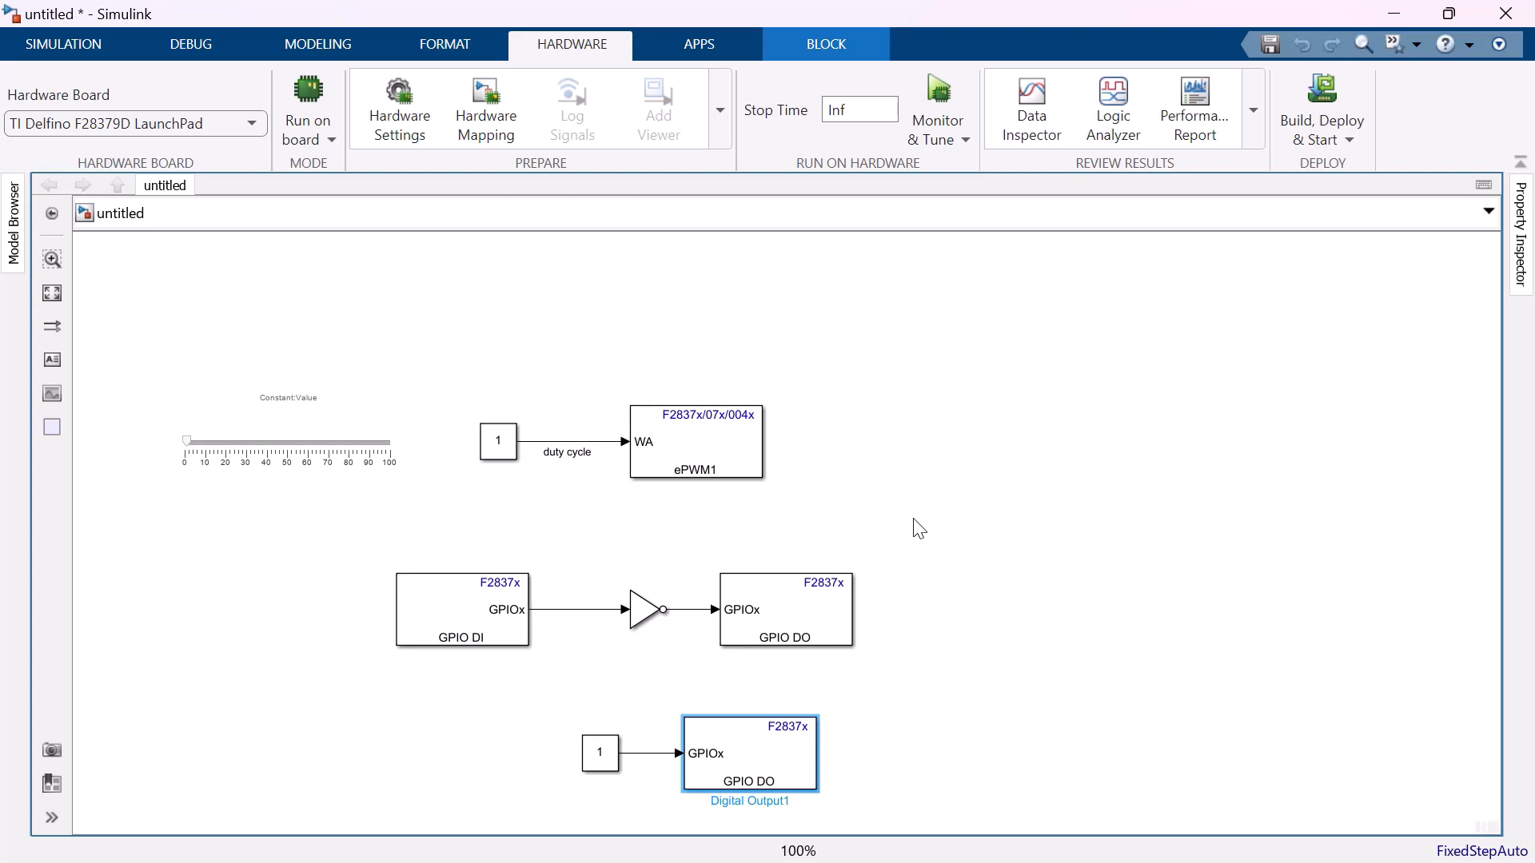
Update the model diagram and save the model as led_brghtness in the c2 folder.
key("ctrl+d")
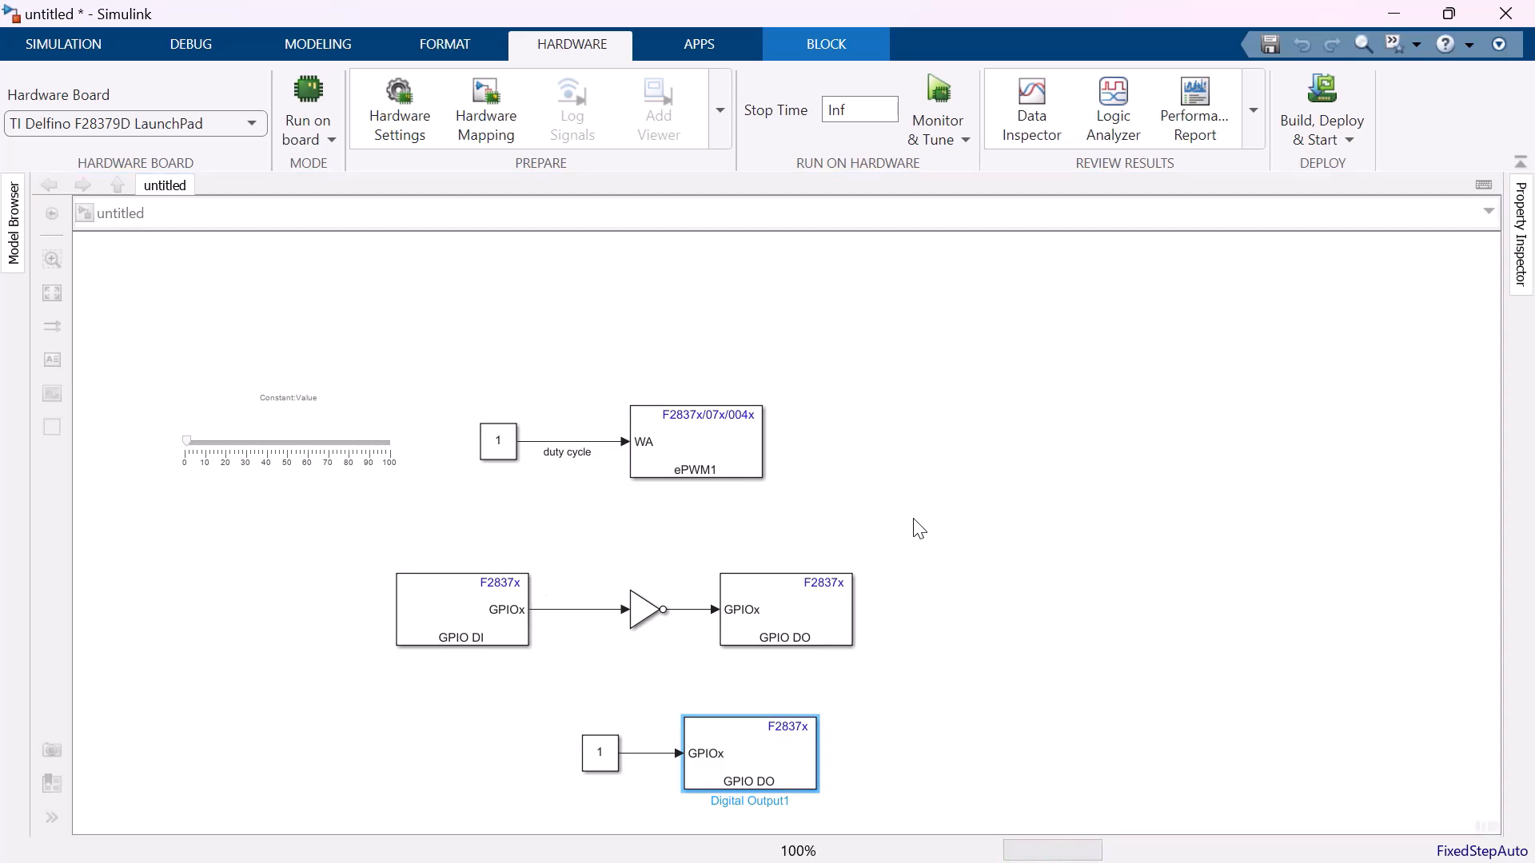
key("ctrl+s")
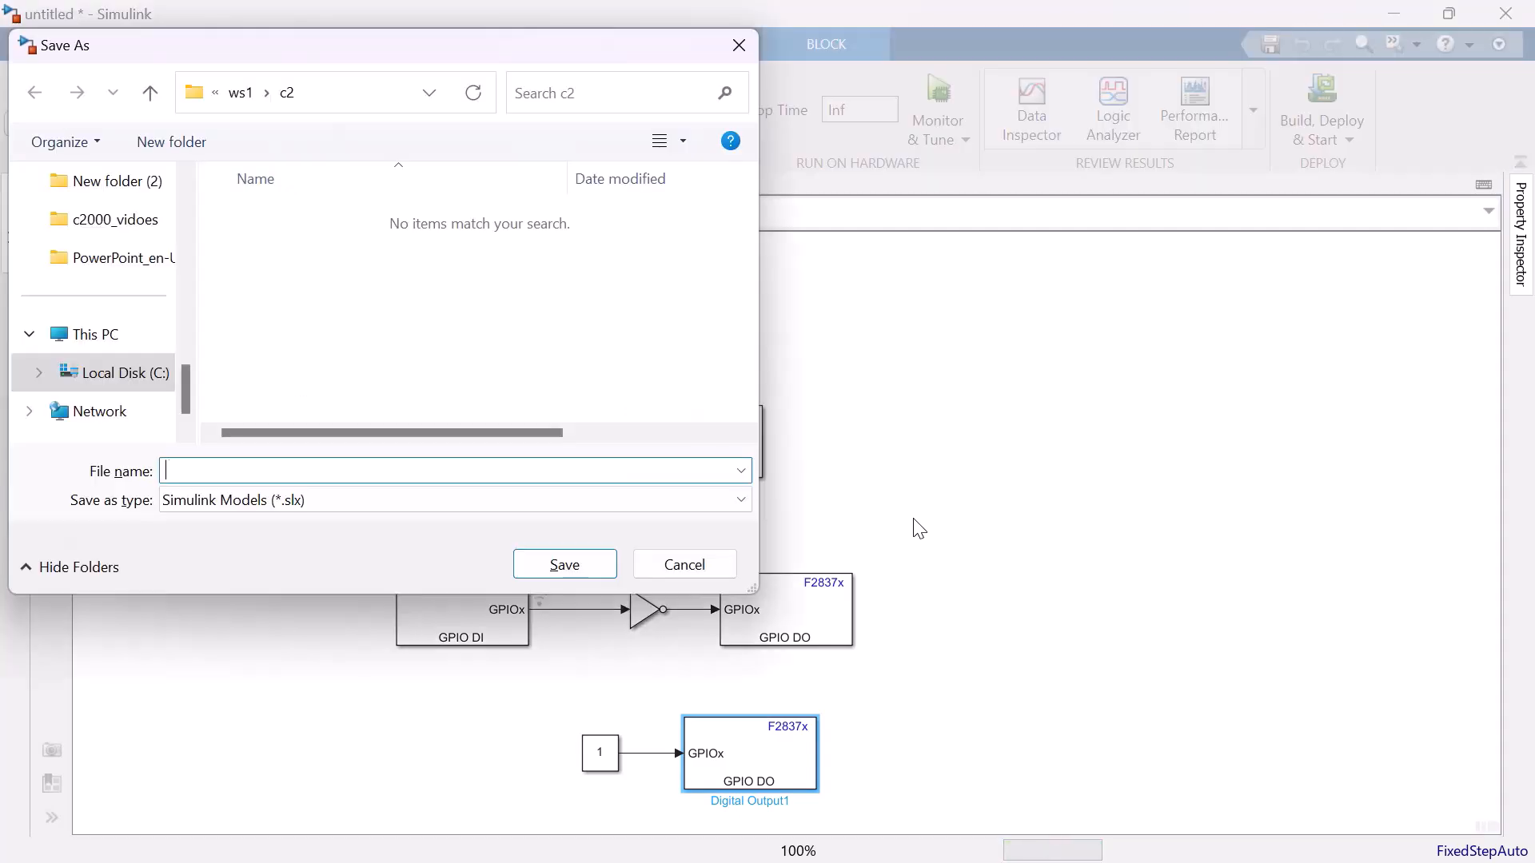
type("led_brghtness")
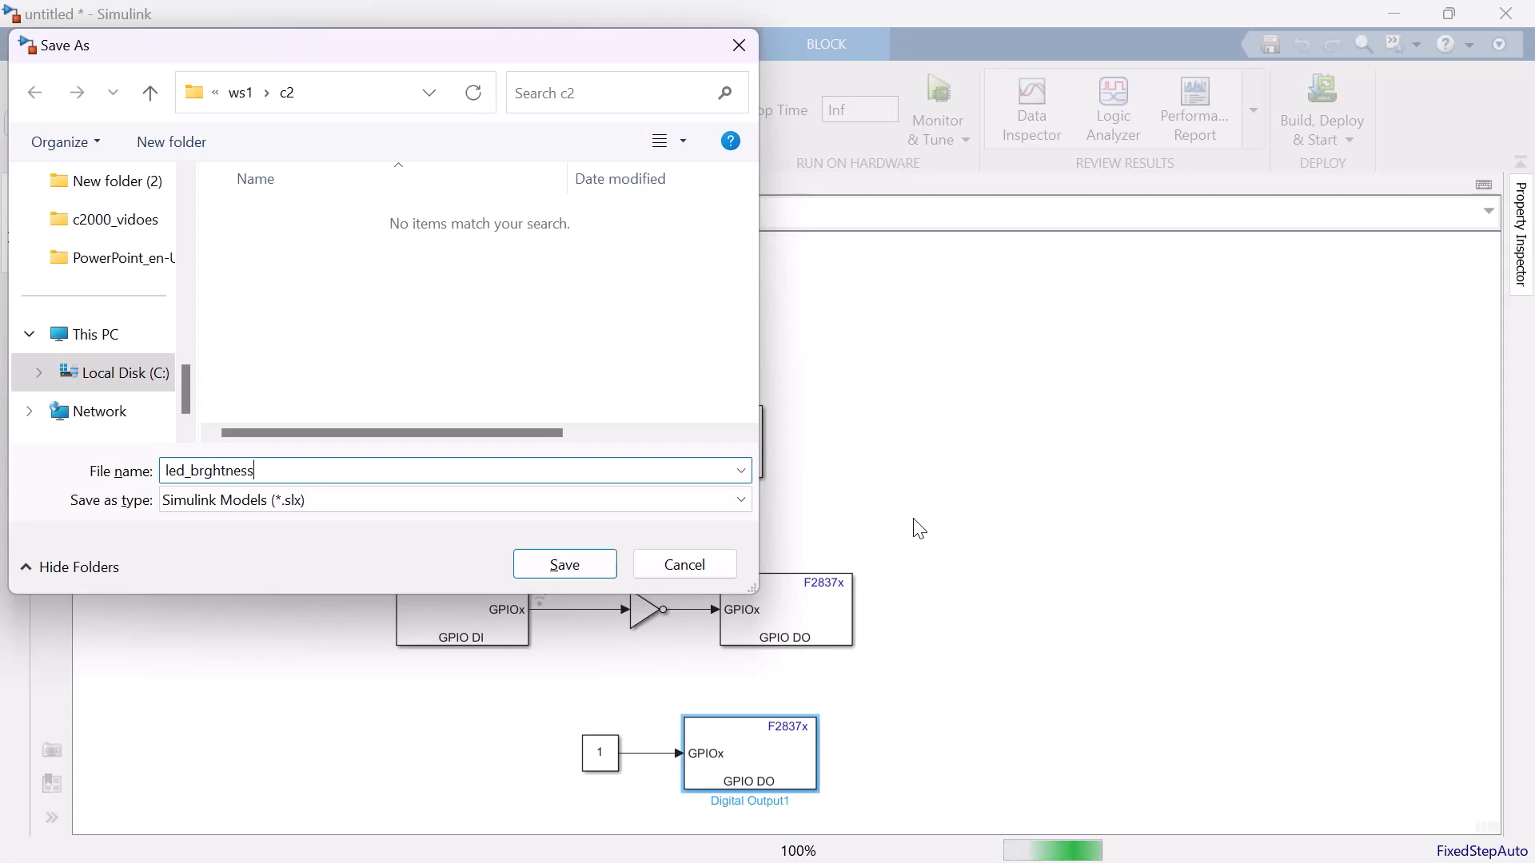
key("Return")
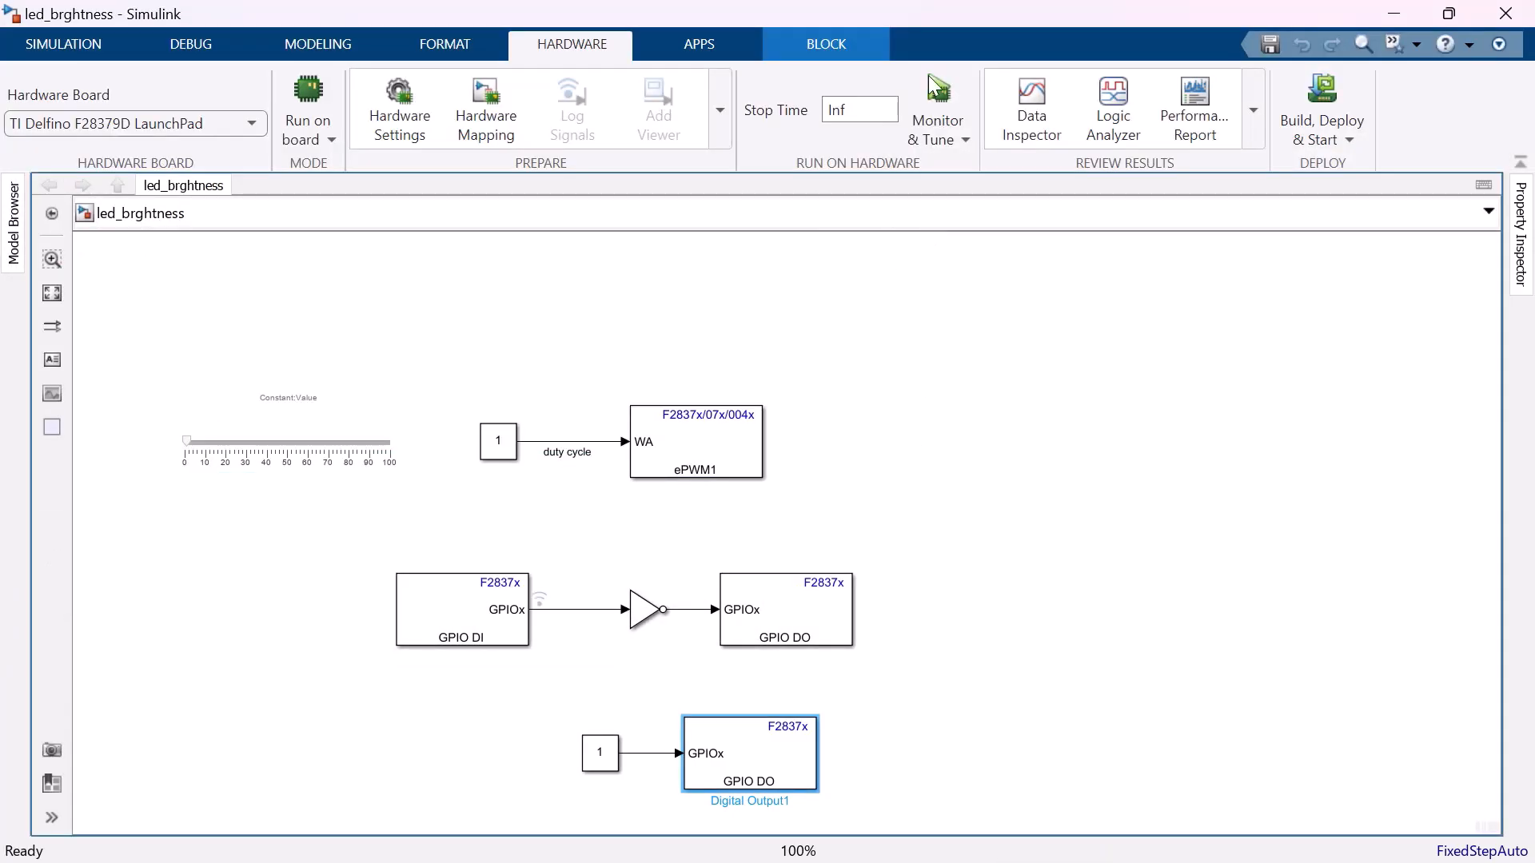
Run Monitor & Tune on the board and vary the duty cycle slider from about 10 to 85 and 100, then back down to 0.
left_click(941, 97)
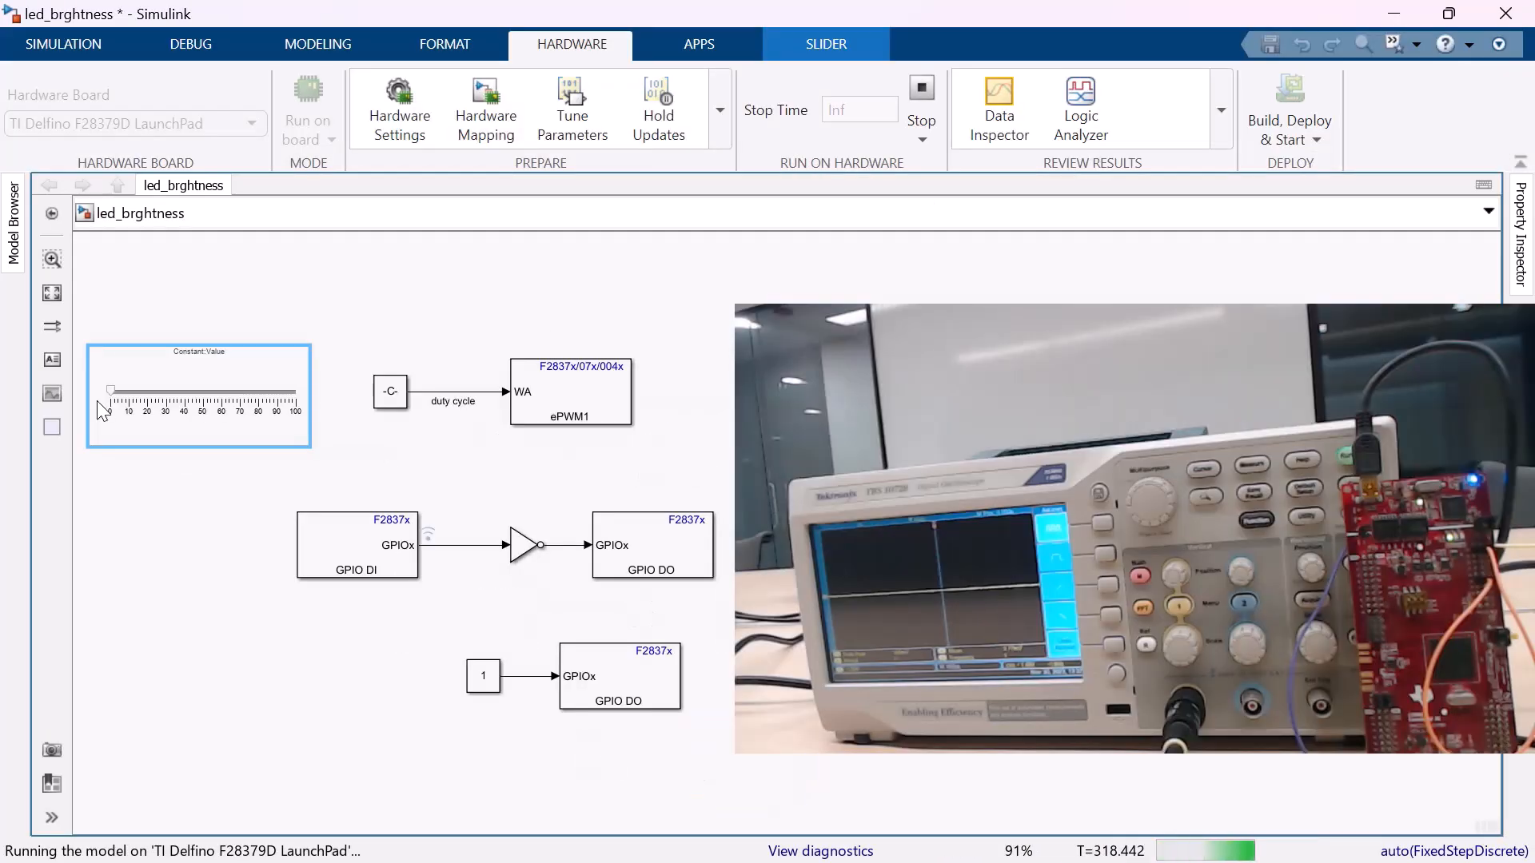
left_click_drag(111, 392, 133, 405)
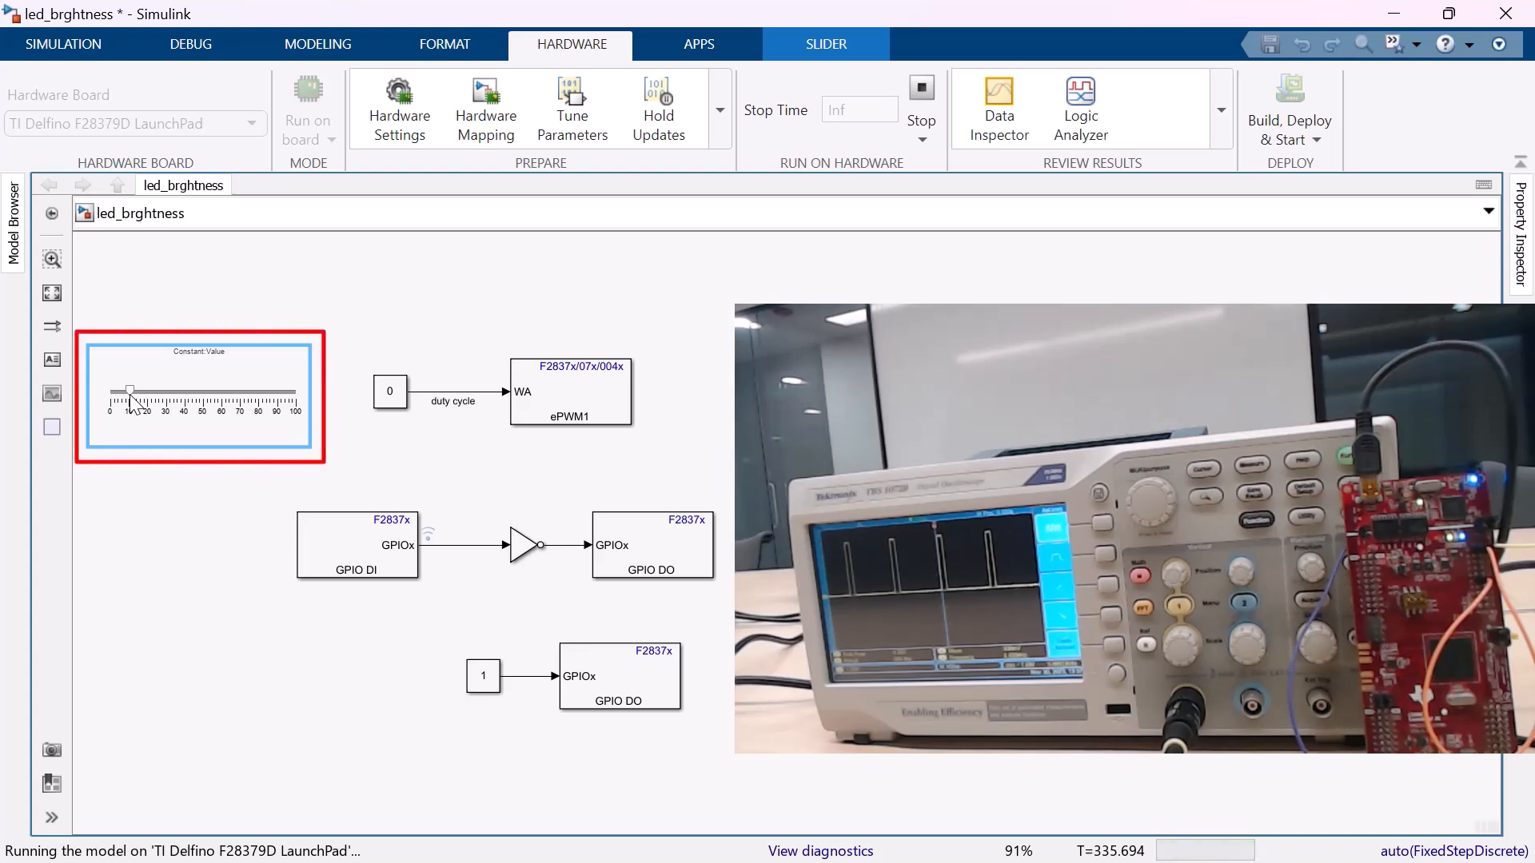
left_click_drag(131, 392, 269, 391)
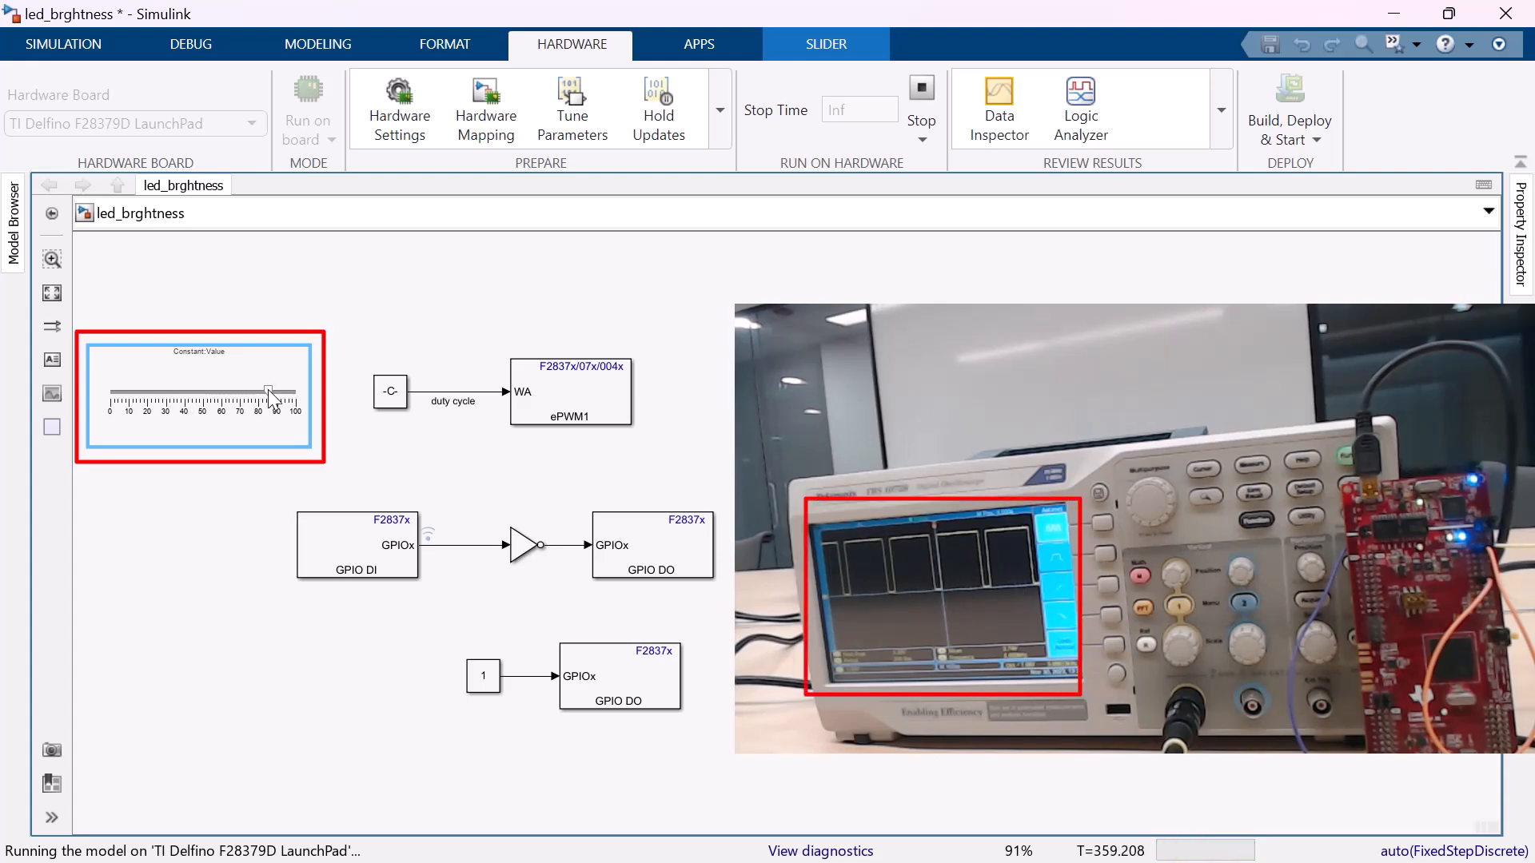
left_click(293, 392)
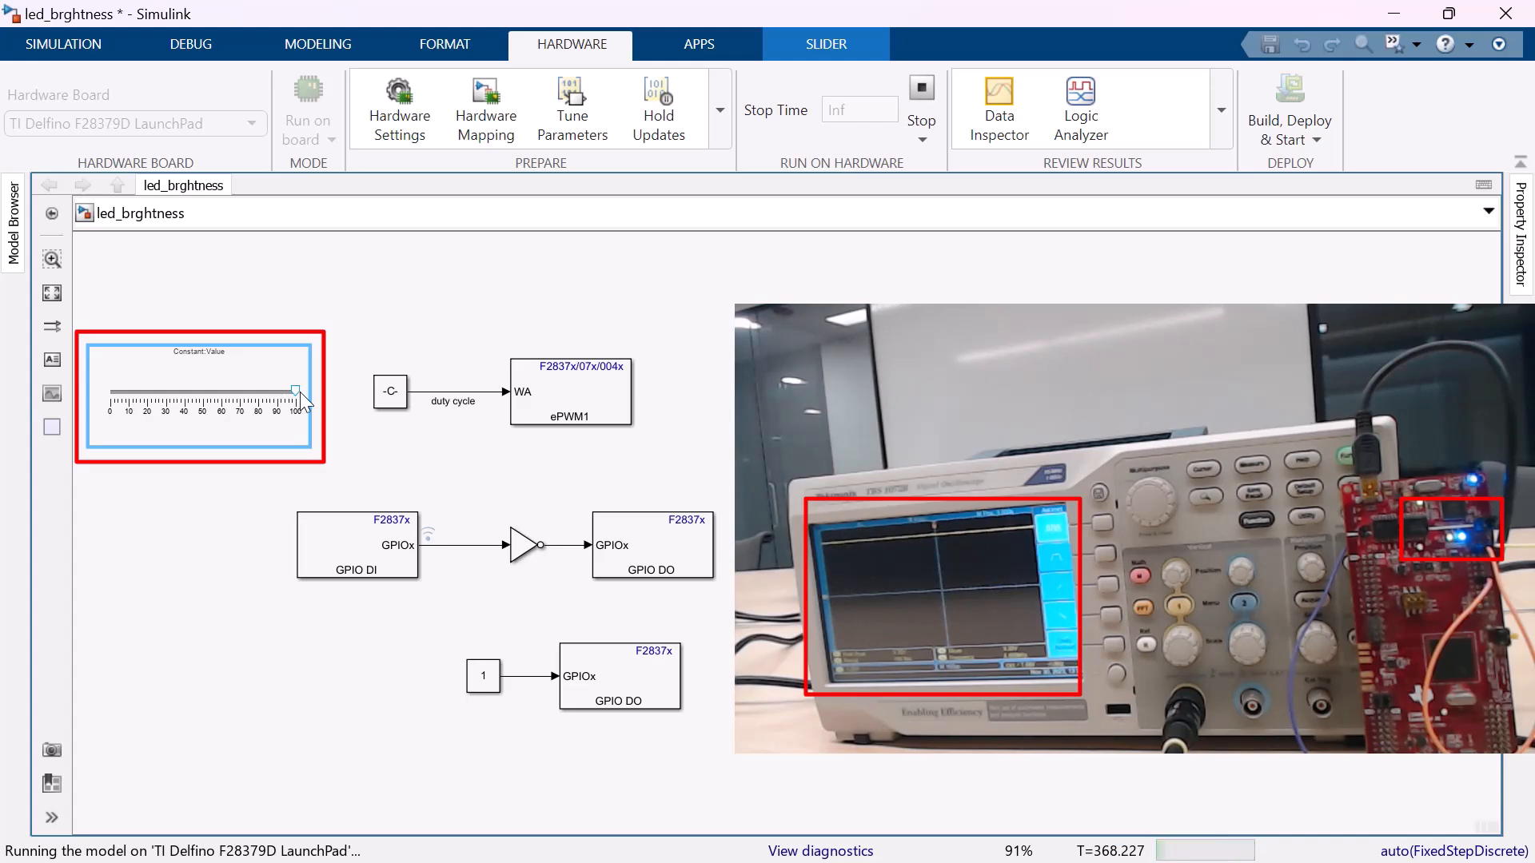
left_click_drag(297, 392, 236, 397)
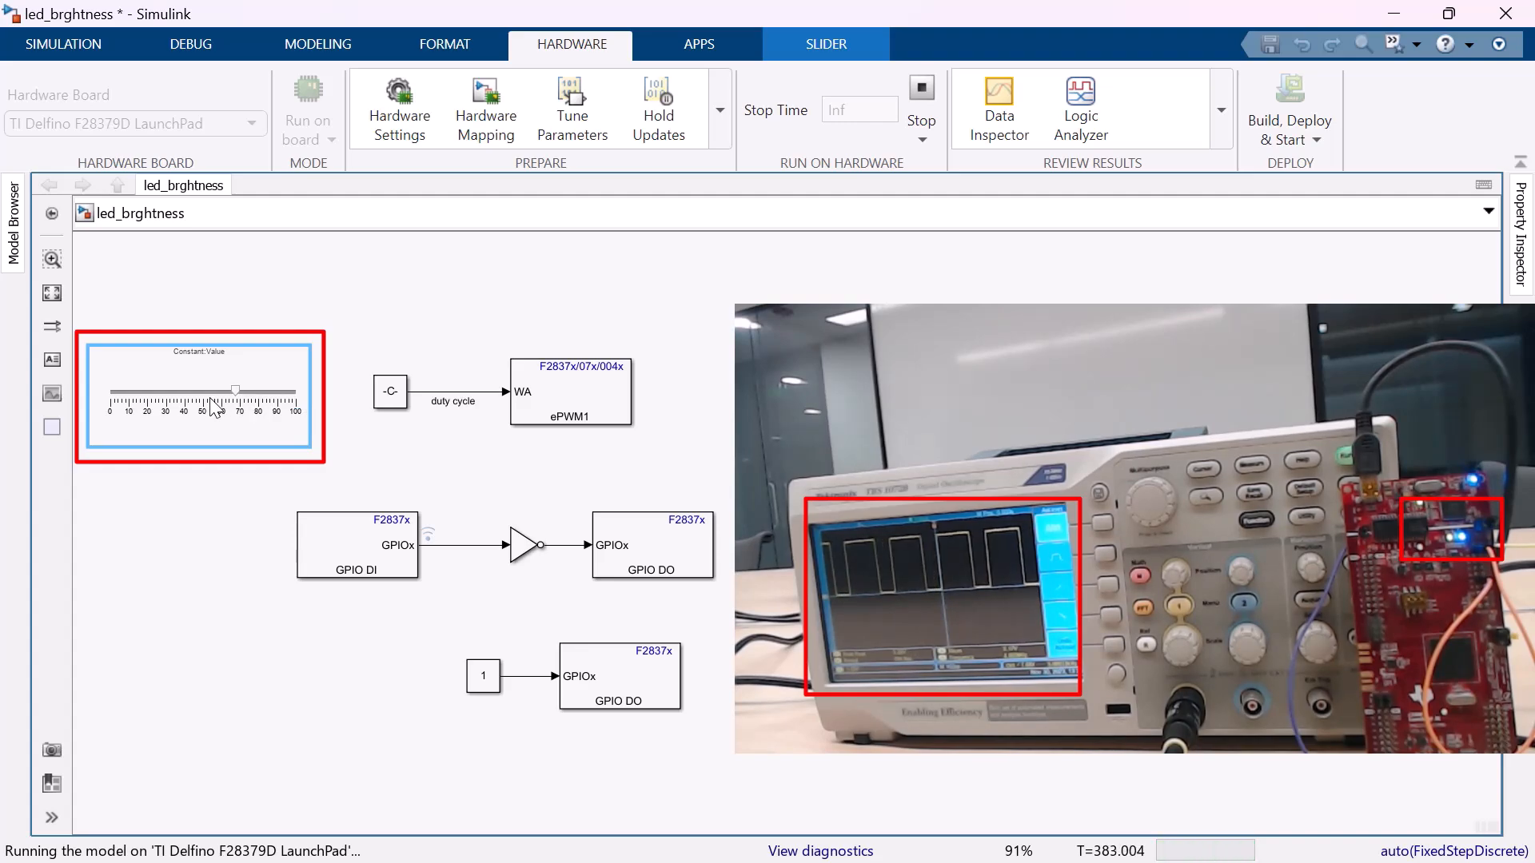
left_click(198, 393)
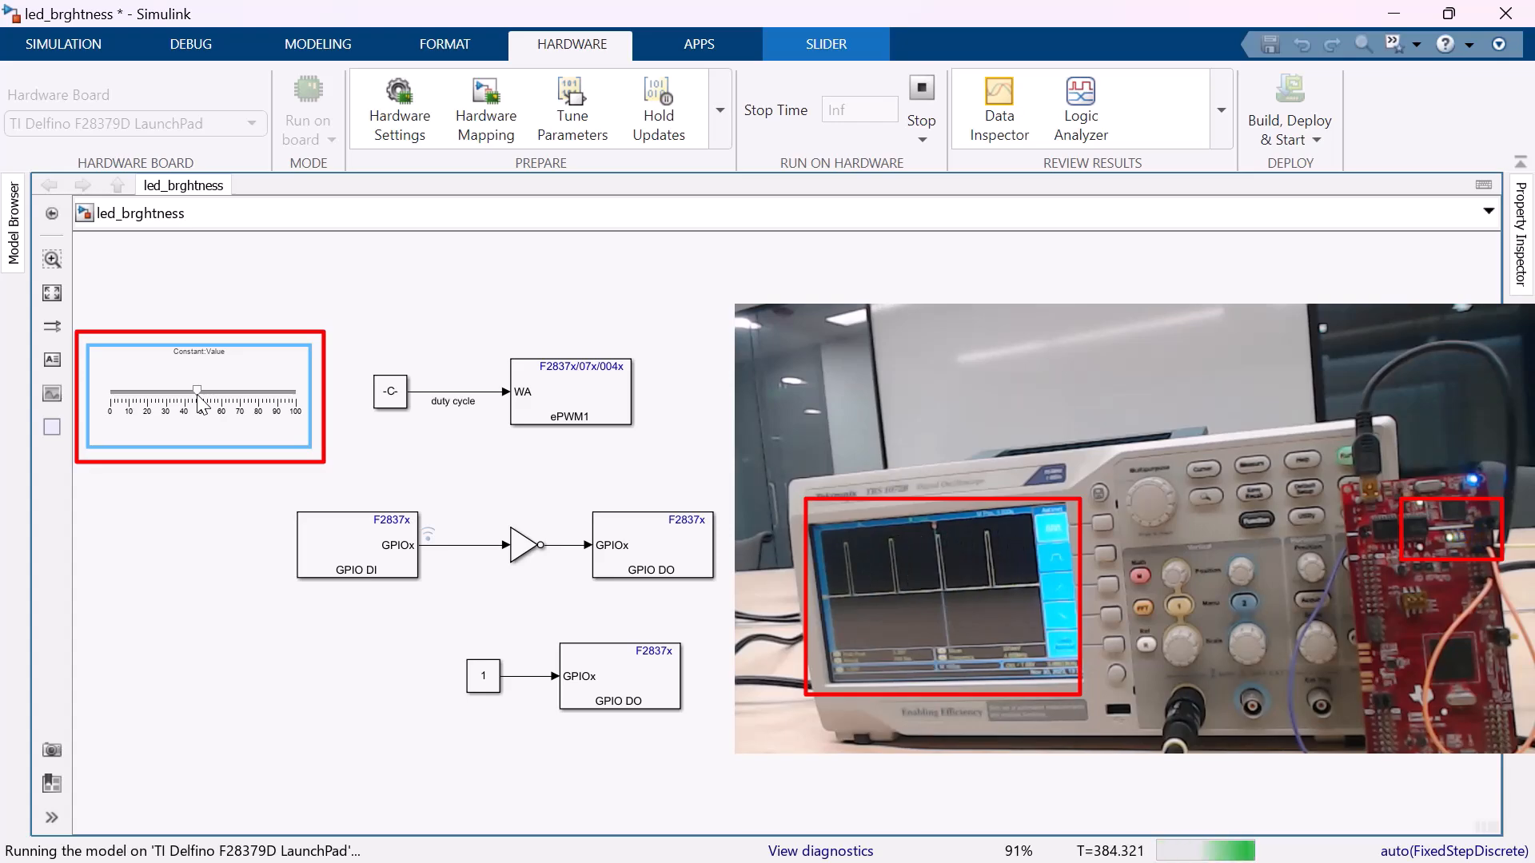
left_click_drag(198, 393, 111, 393)
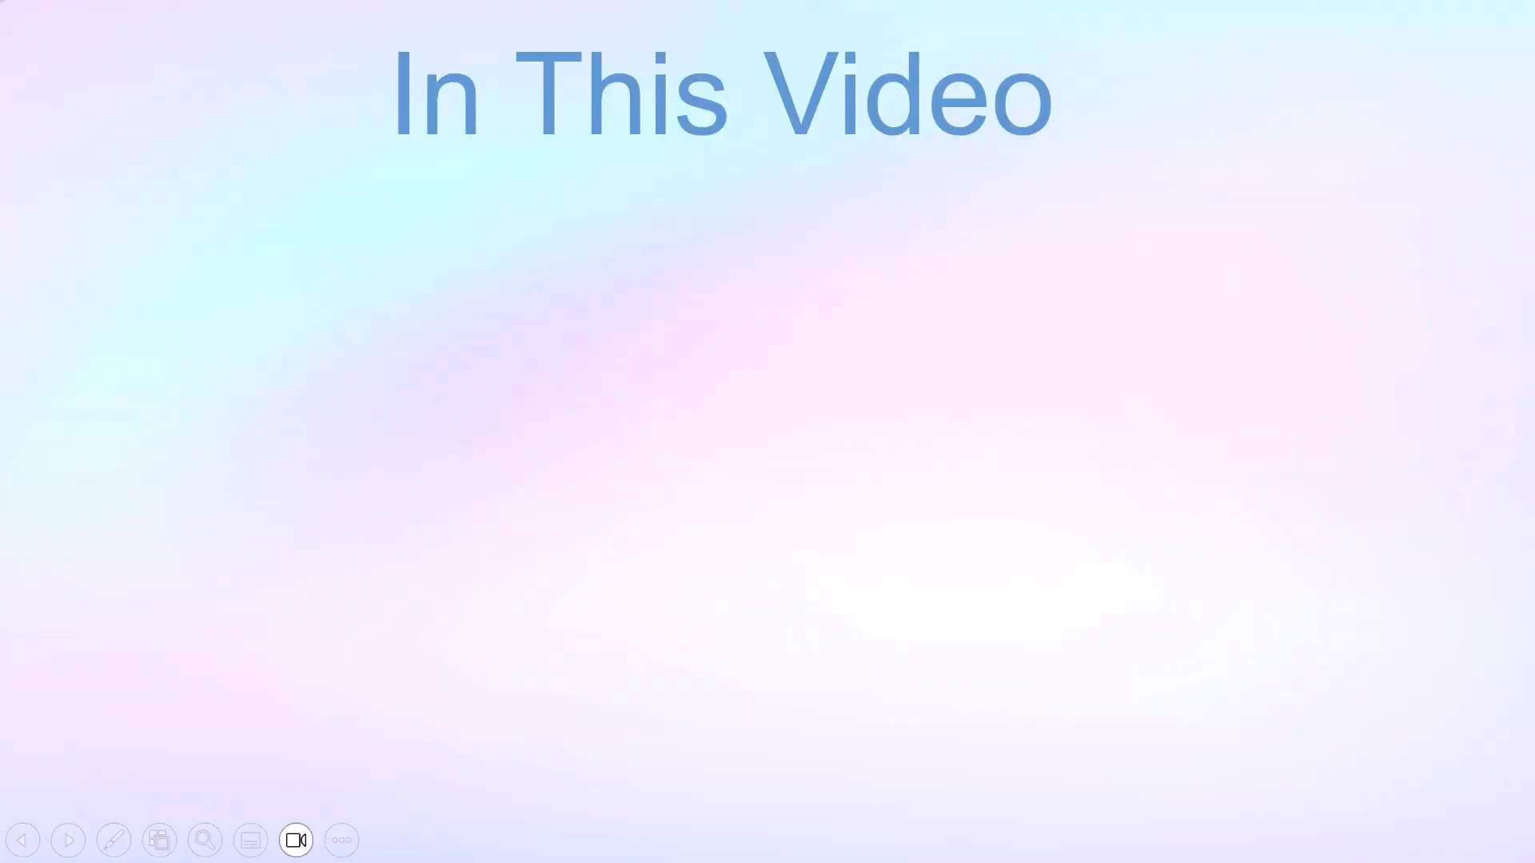
key("Right")
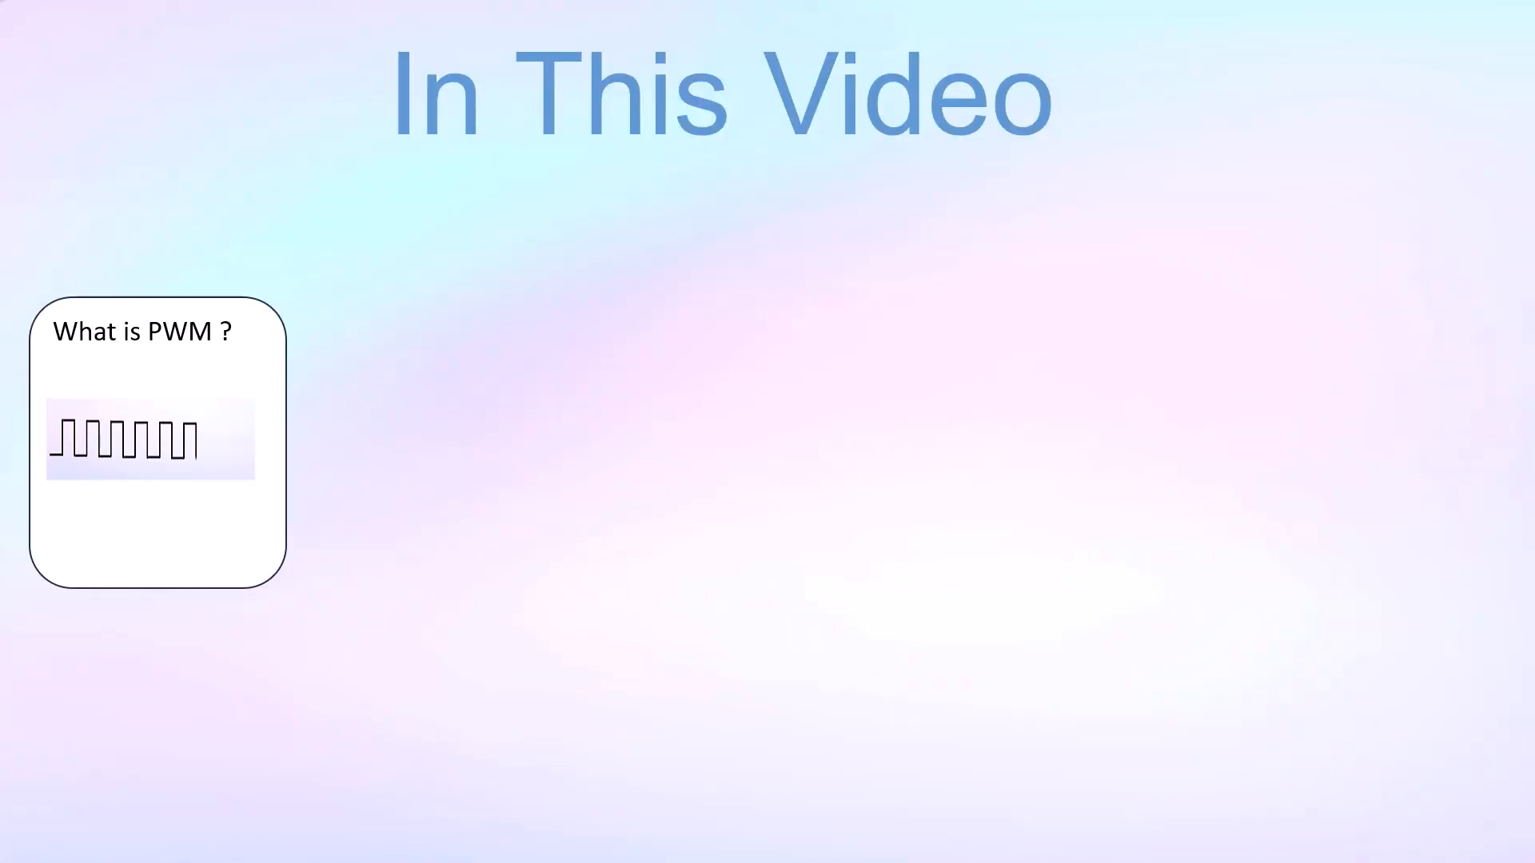
key("Right")
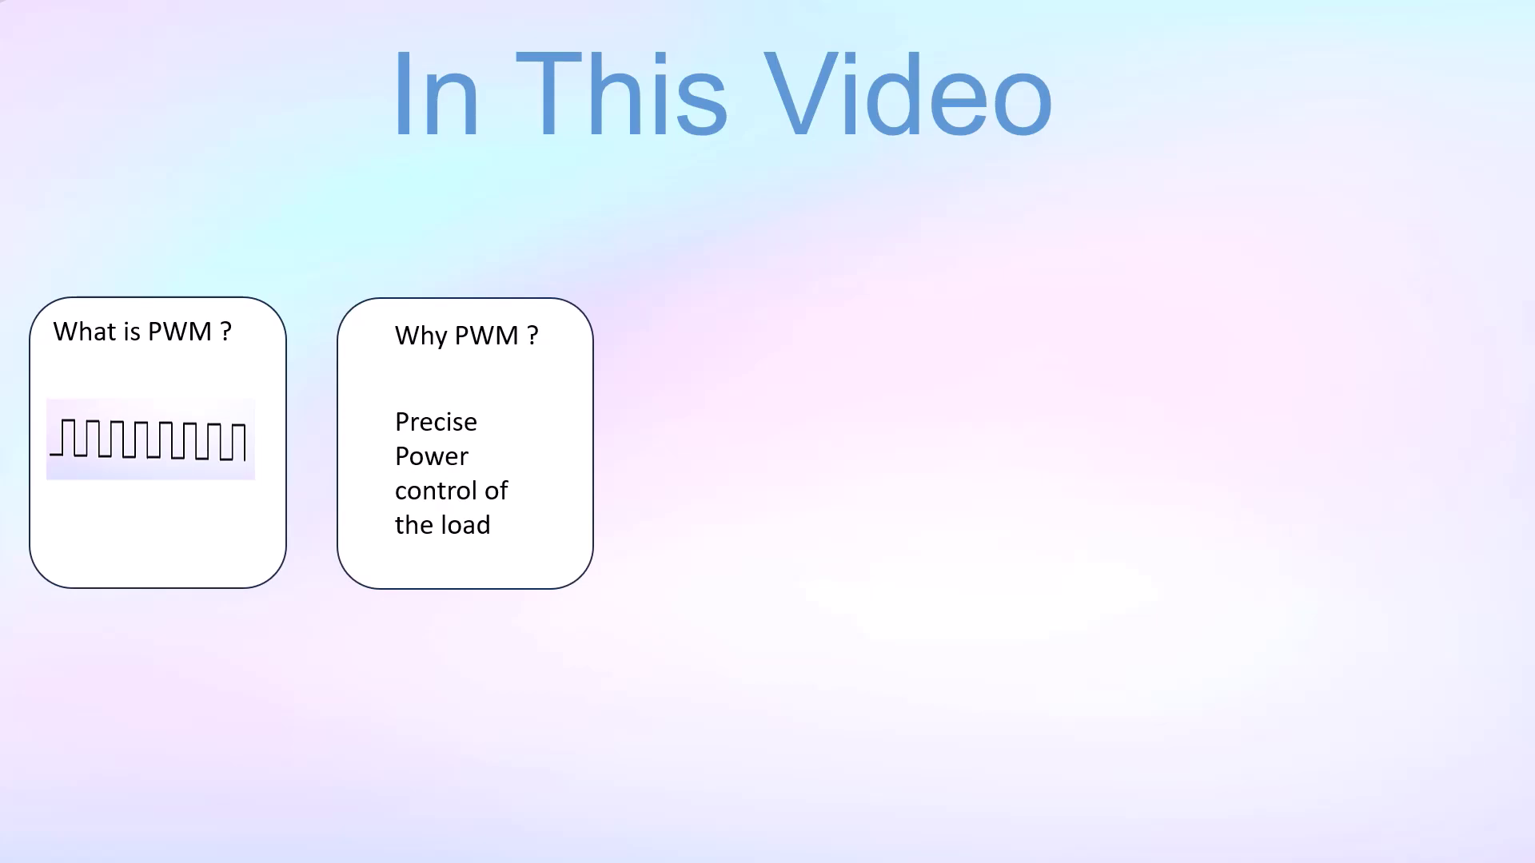
key("Right")
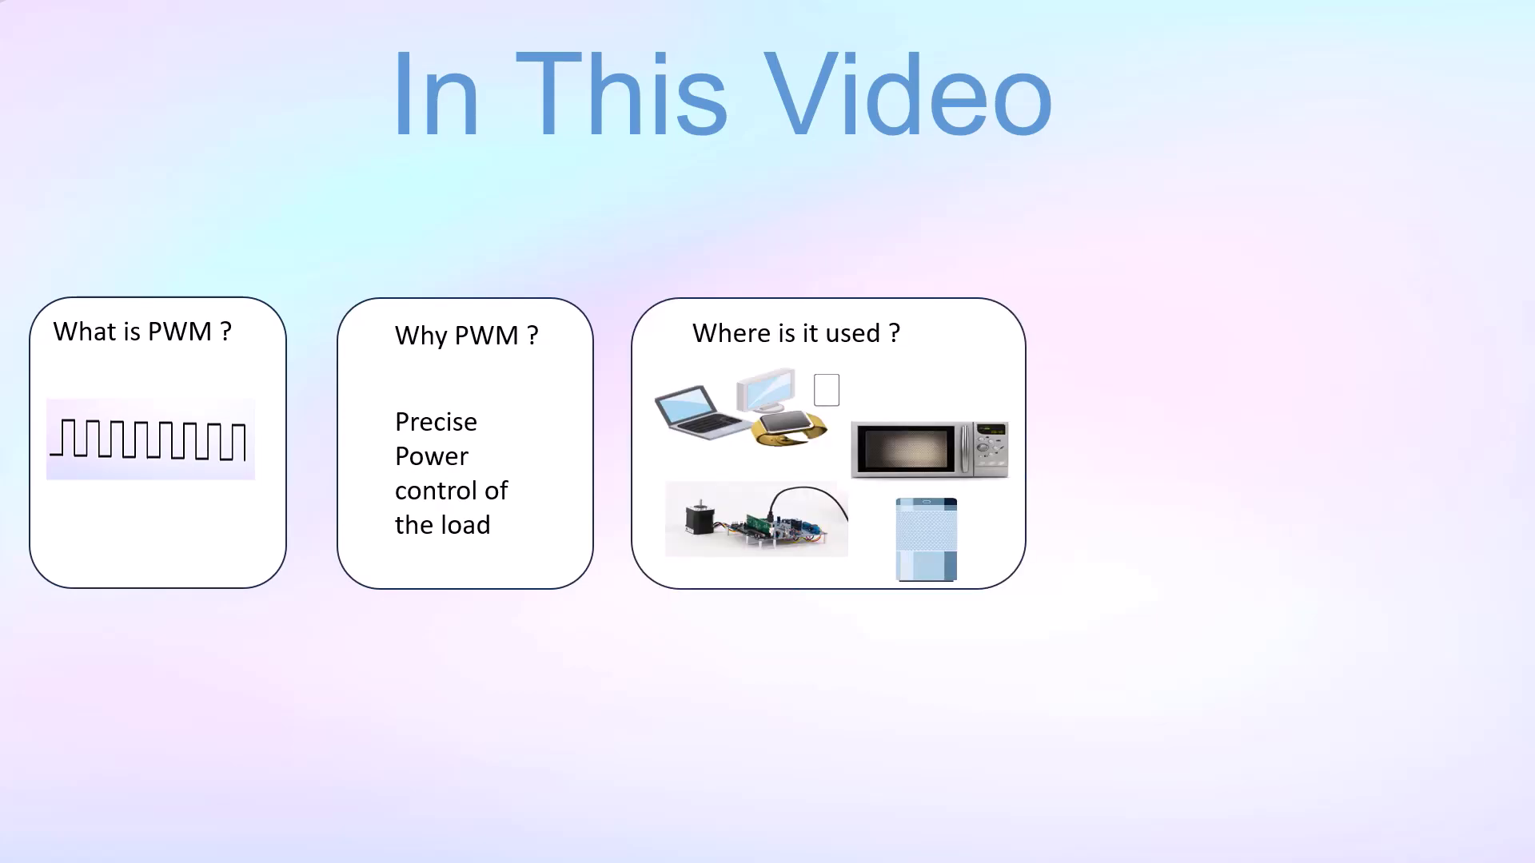
key("Right")
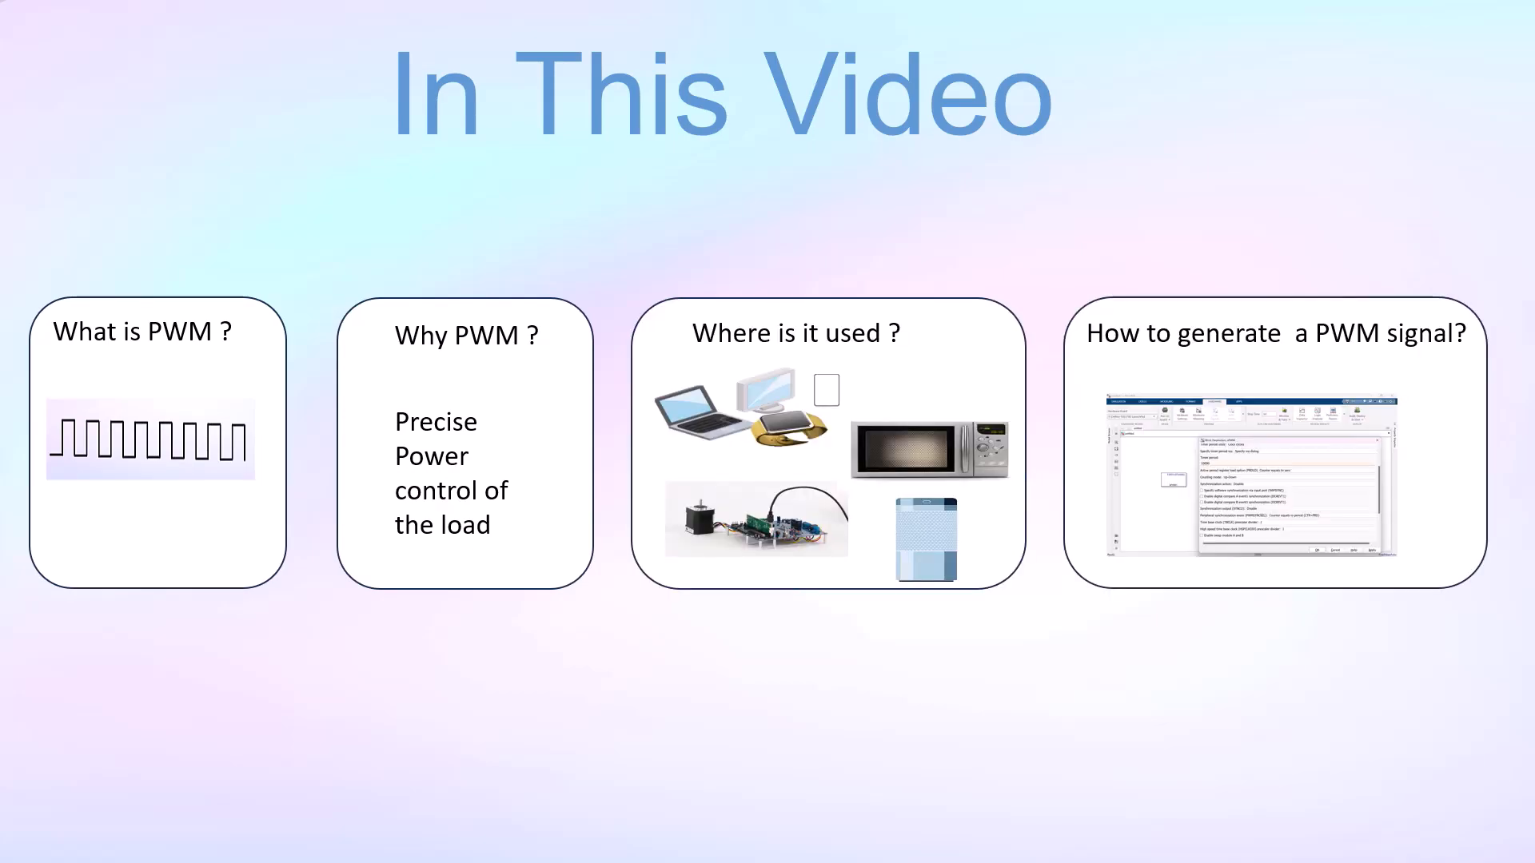